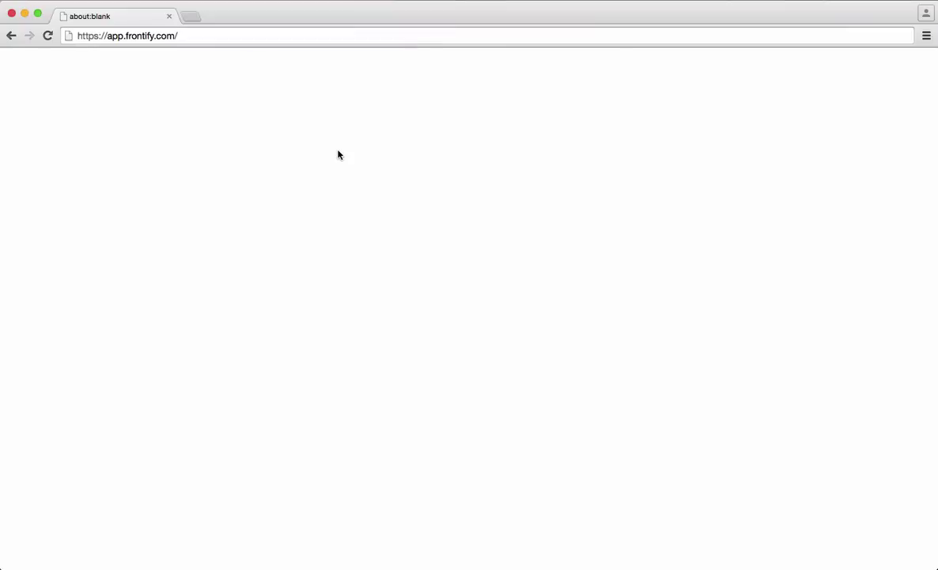
Load app.frontify.com and create a style guide named Highlight from the Basic Style Guide blueprint, described as "This is the description of the case.".
click(276, 33)
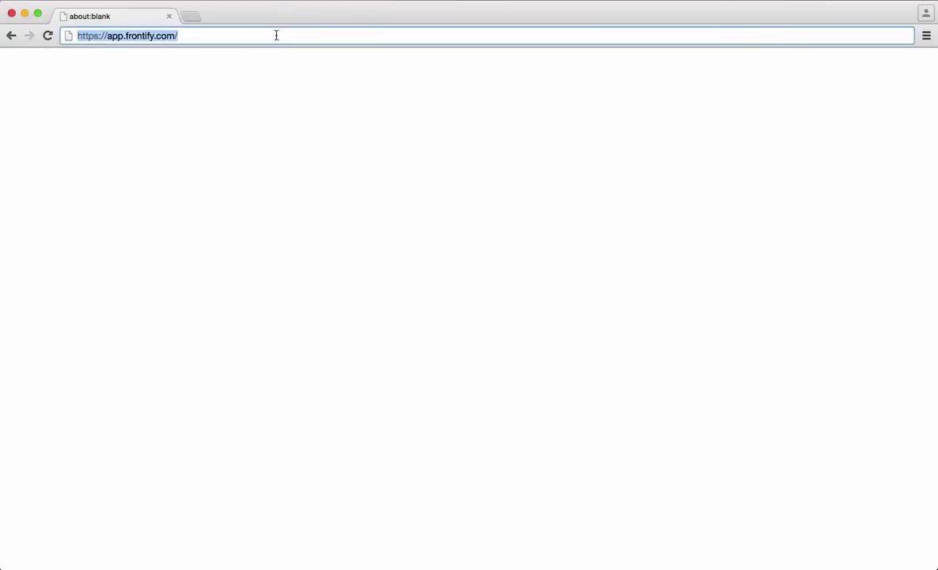
key(Return)
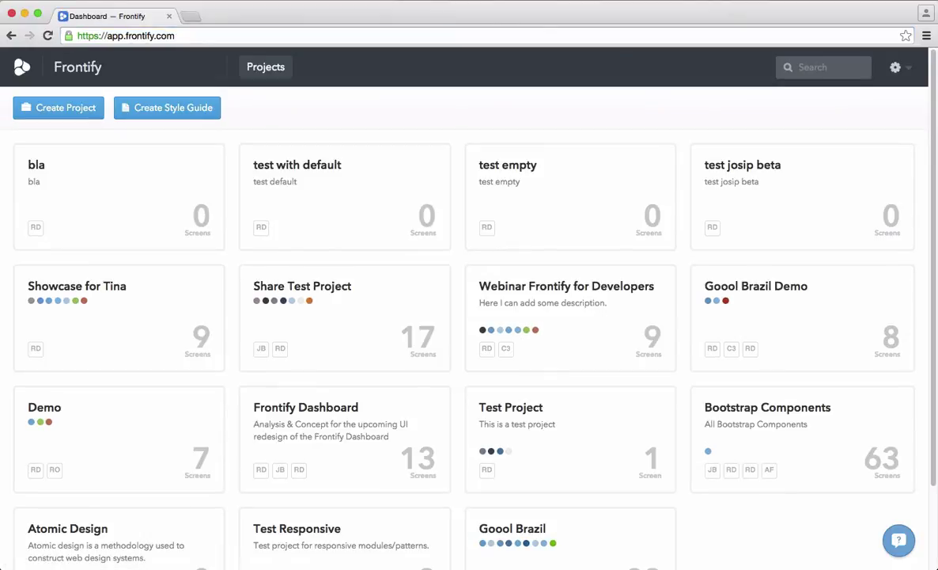
click(173, 111)
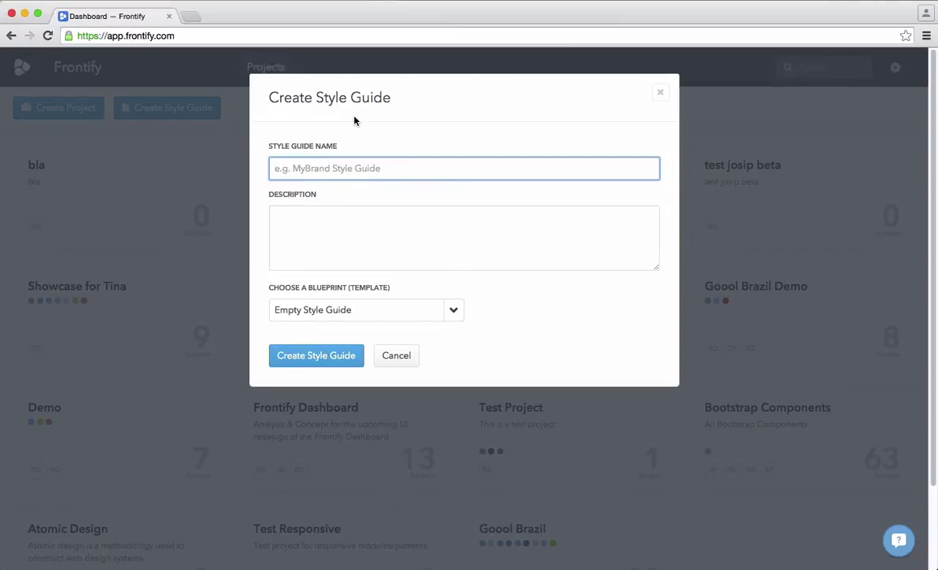
text(Highlight)
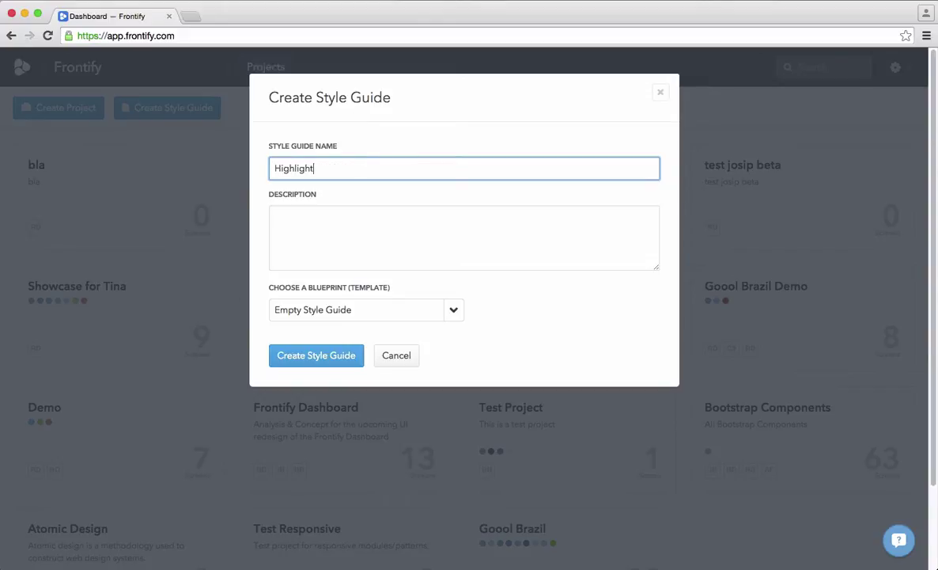
key(Tab)
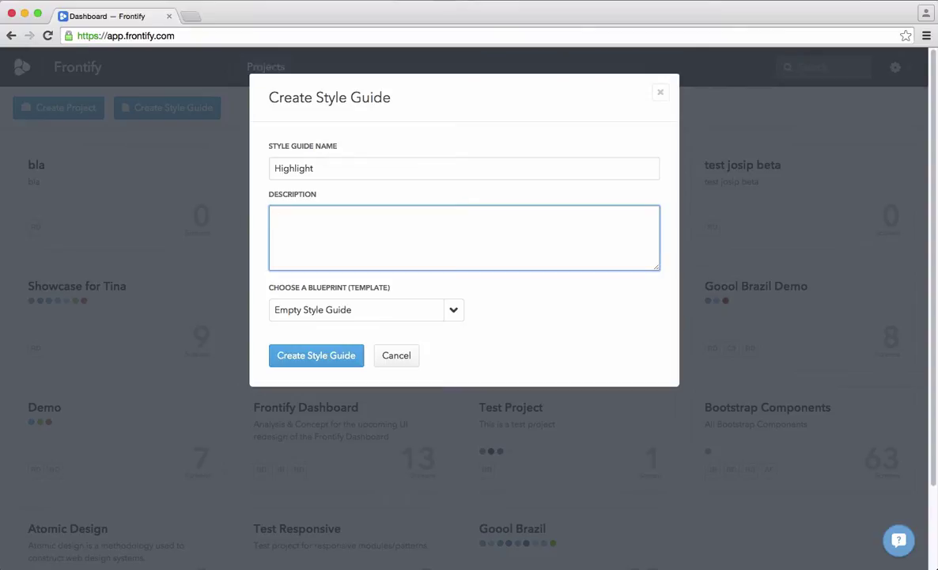
text(This is the description of the case.)
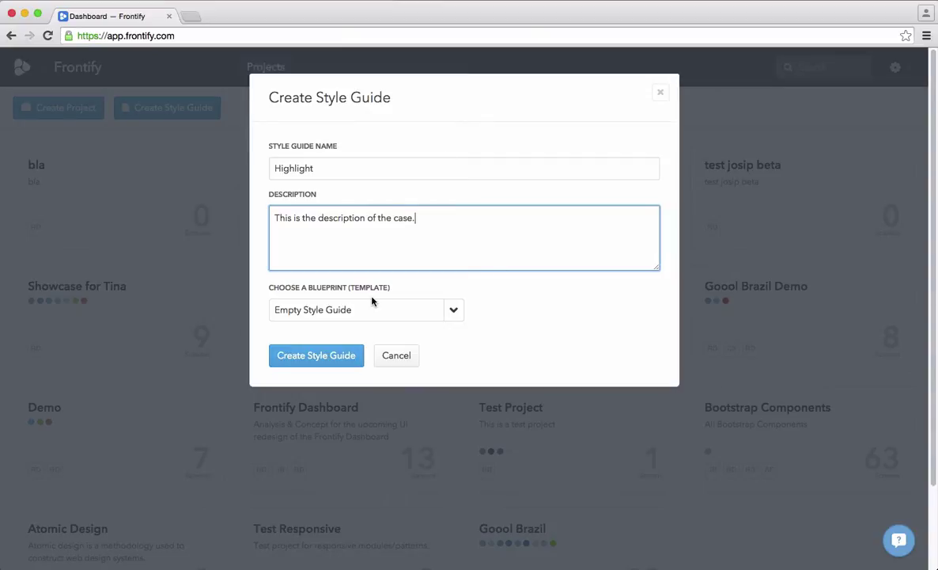
click(456, 309)
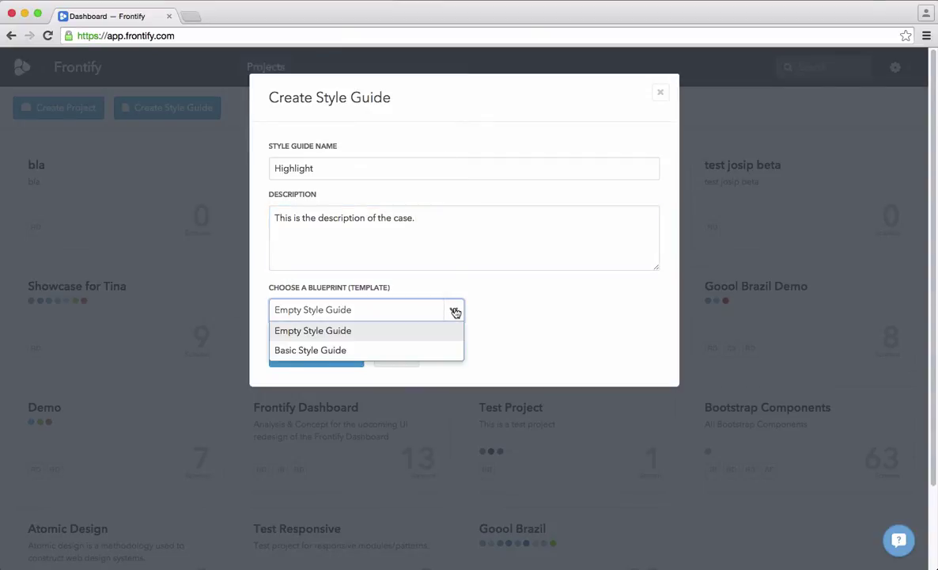
click(311, 353)
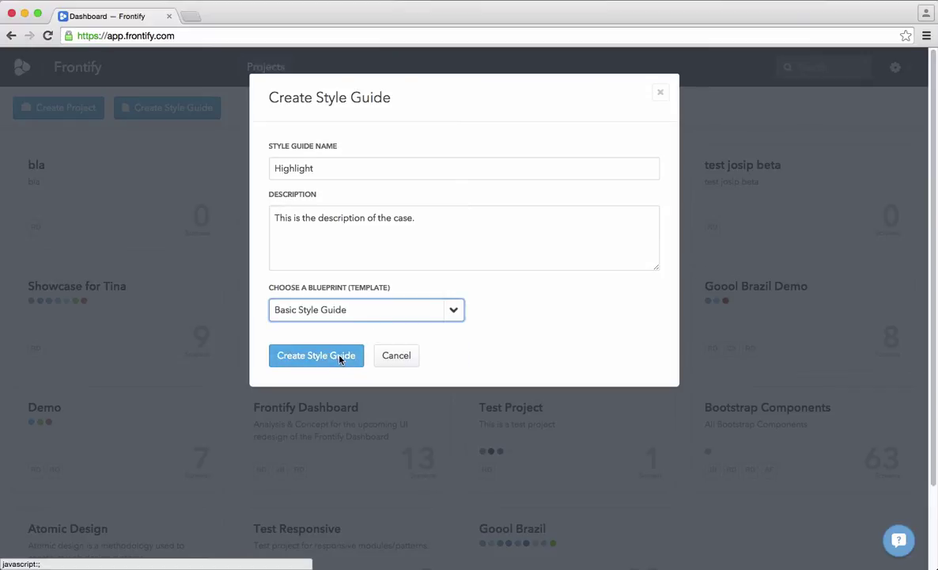
click(340, 358)
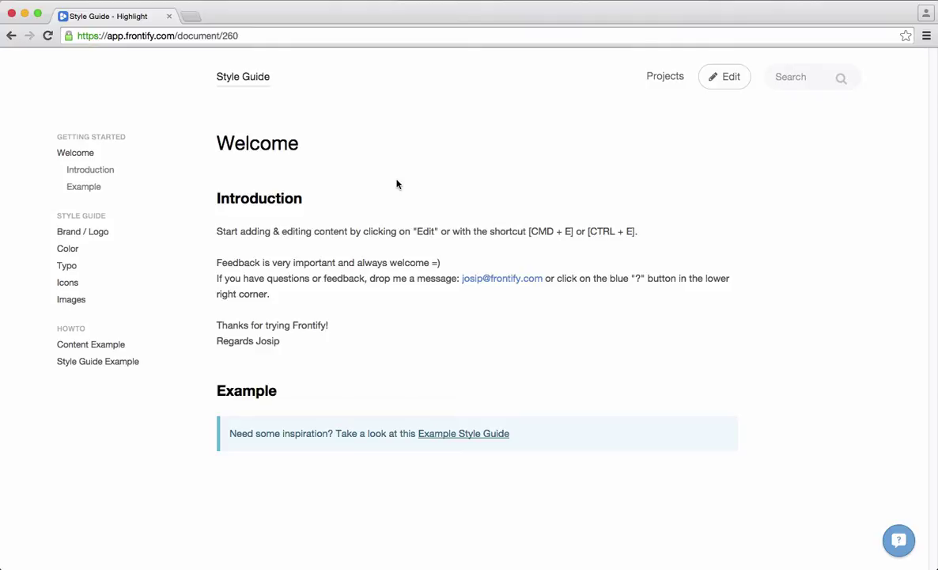
Compare the style guide's Welcome page in edit mode and in viewing mode.
click(719, 83)
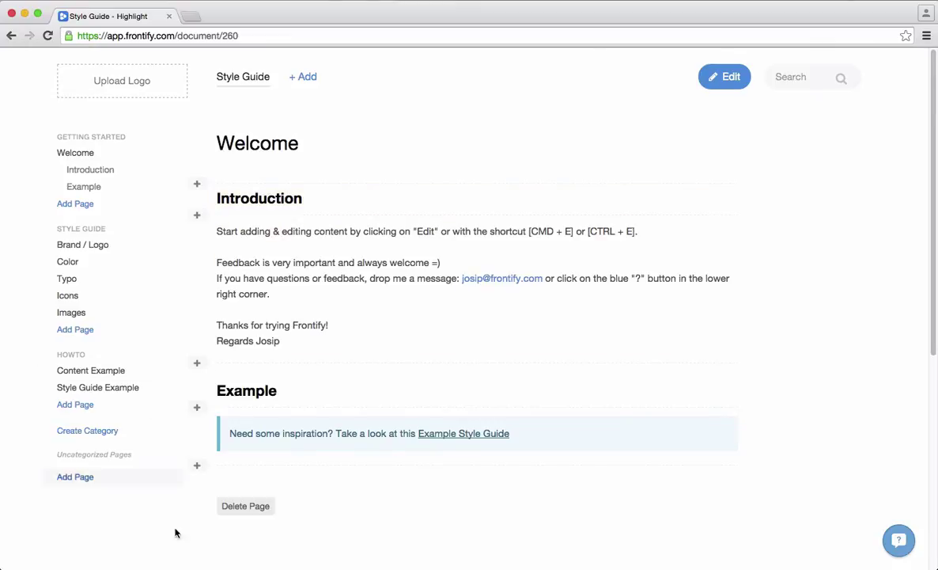
click(715, 84)
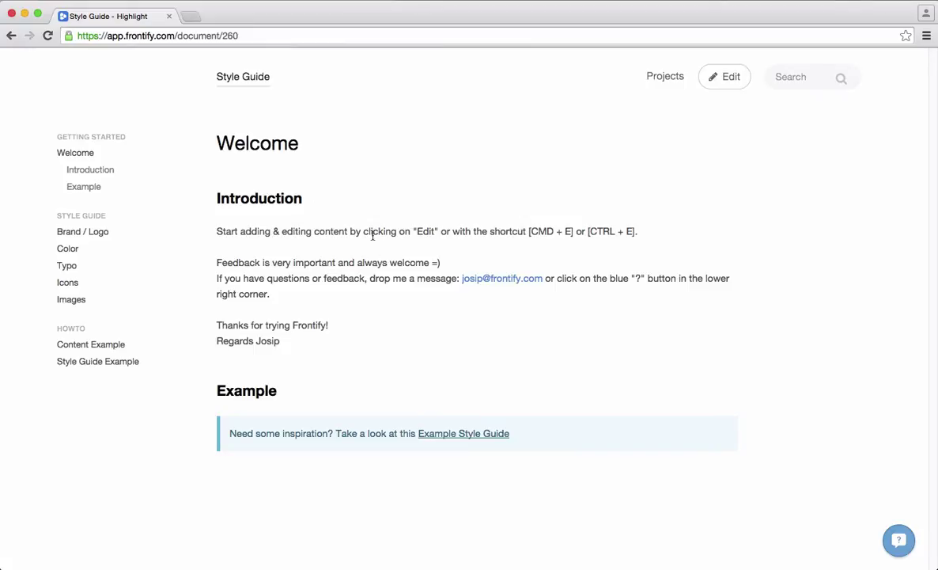
click(719, 85)
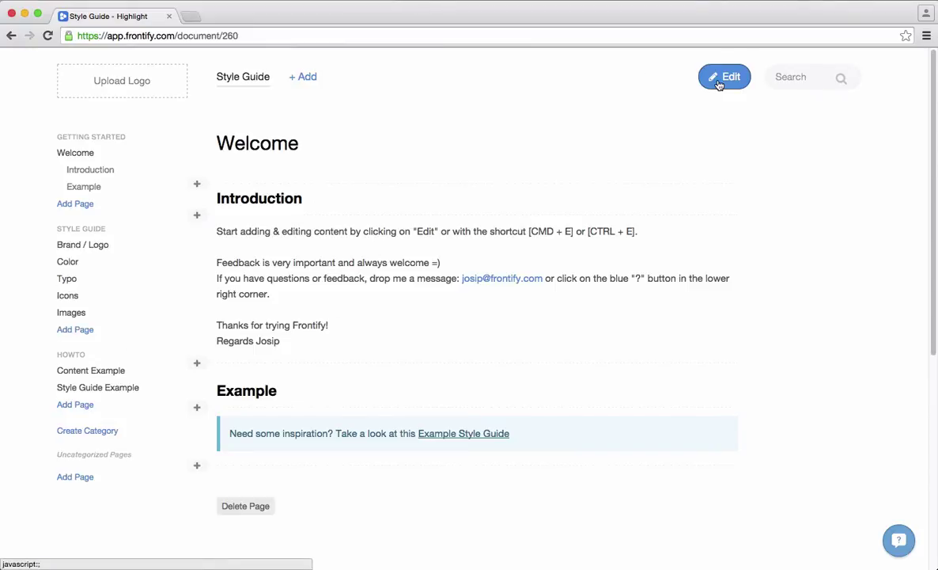
click(720, 85)
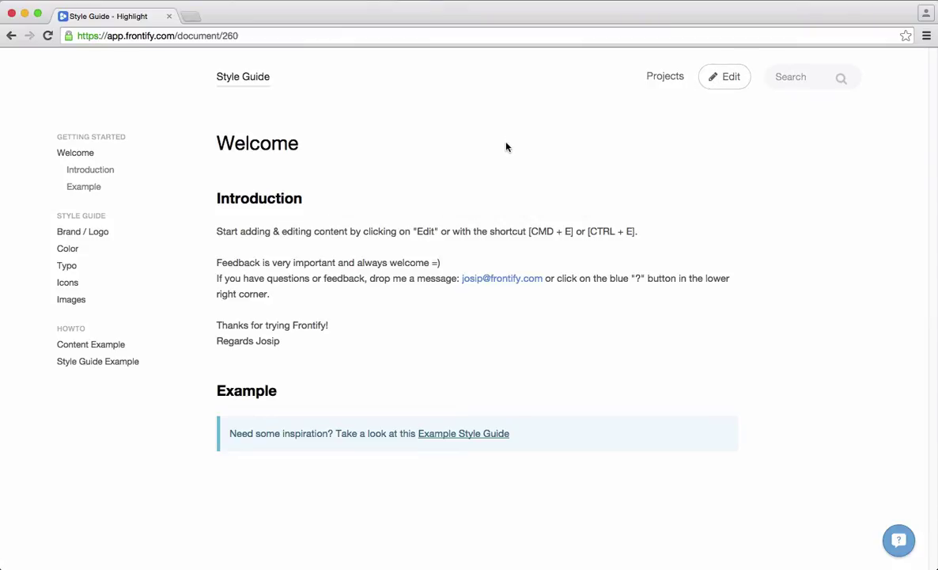
key(super+e)
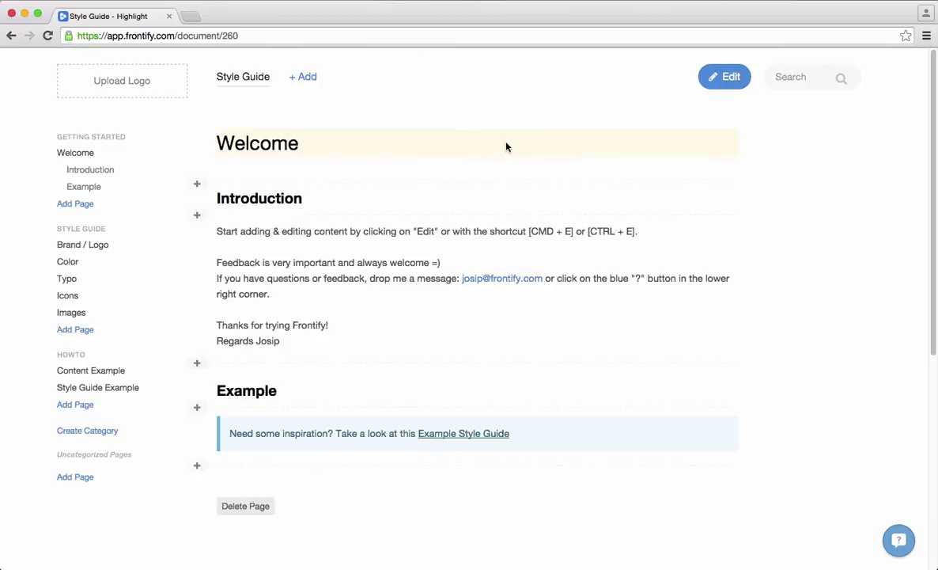
key(super+e)
key(super+e)
key(super+e)
Switch the style guide to edit mode and delete the Welcome page with all its contents.
key(super+e)
click(250, 507)
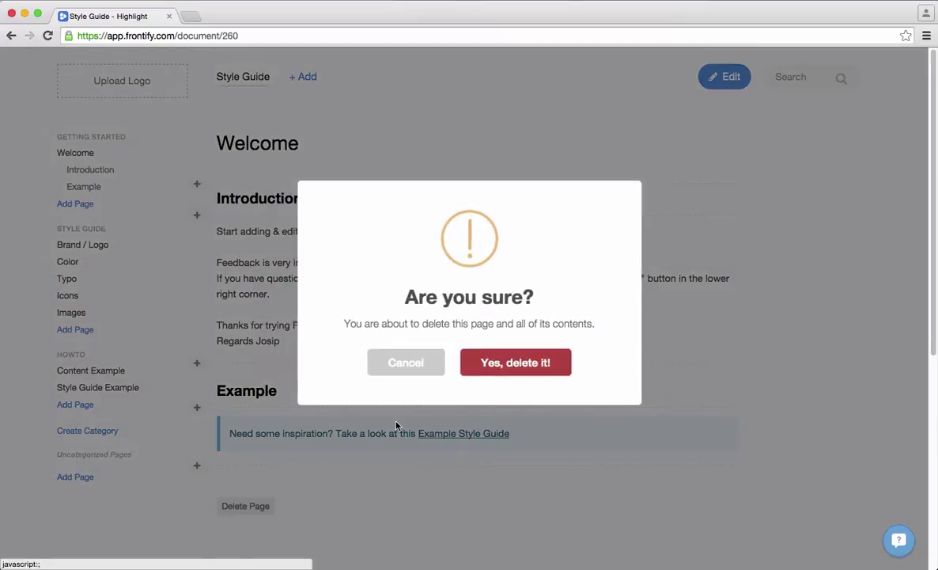
click(524, 365)
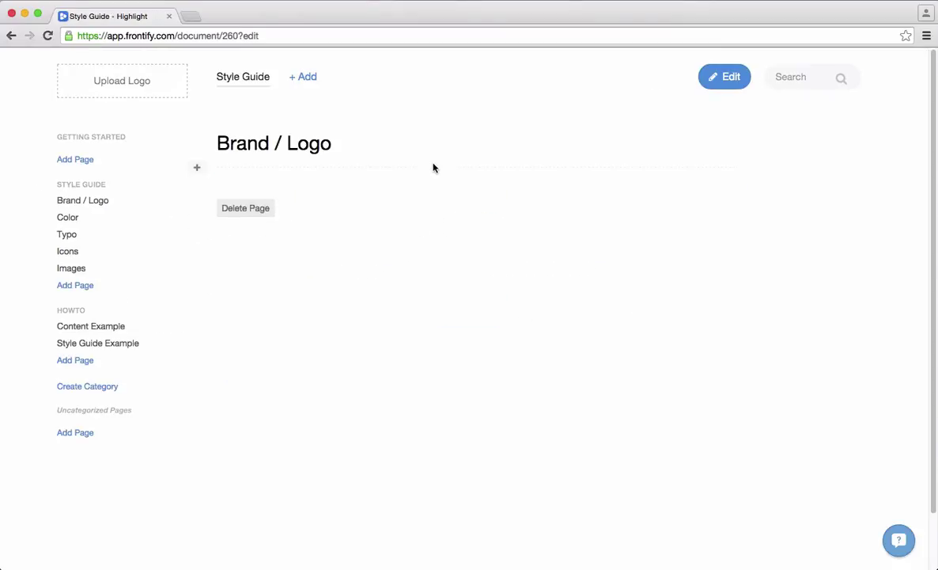
Upload logo-512px.png from the Highlight Brand folder as the style guide's logo.
click(142, 88)
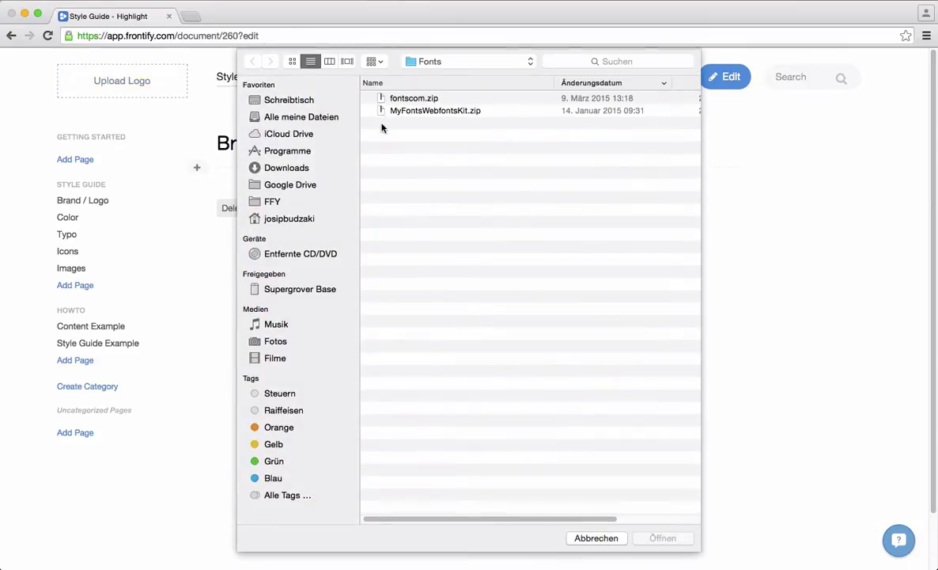
click(418, 65)
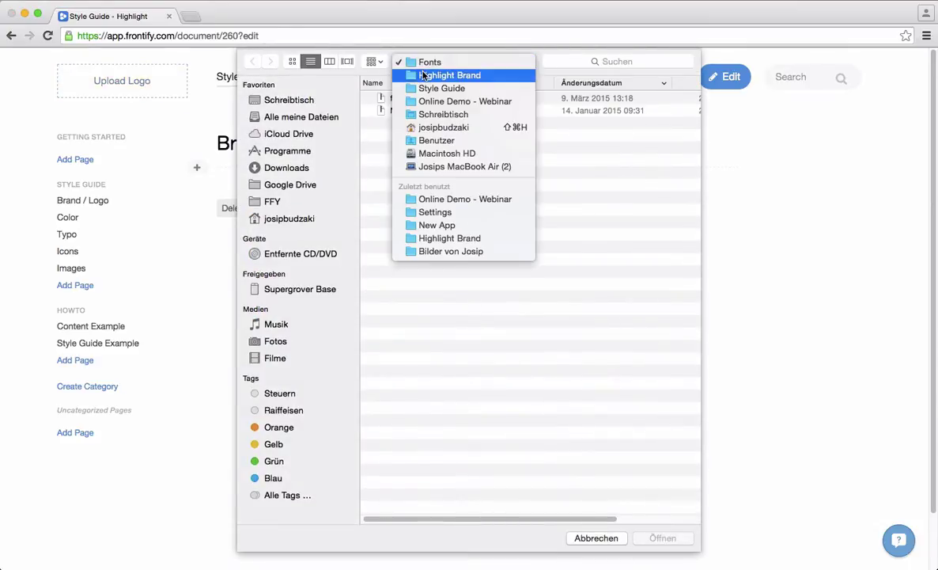
click(424, 70)
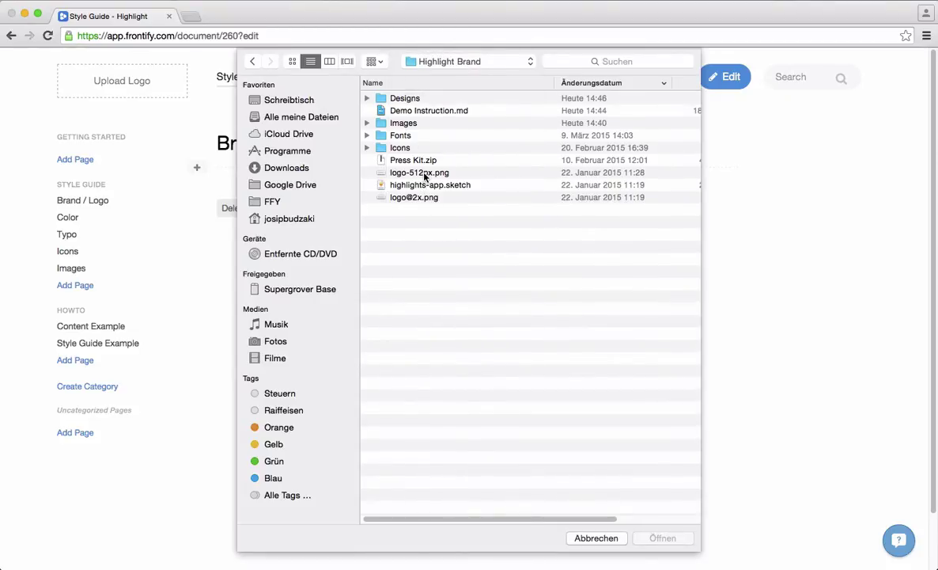
click(400, 172)
click(681, 541)
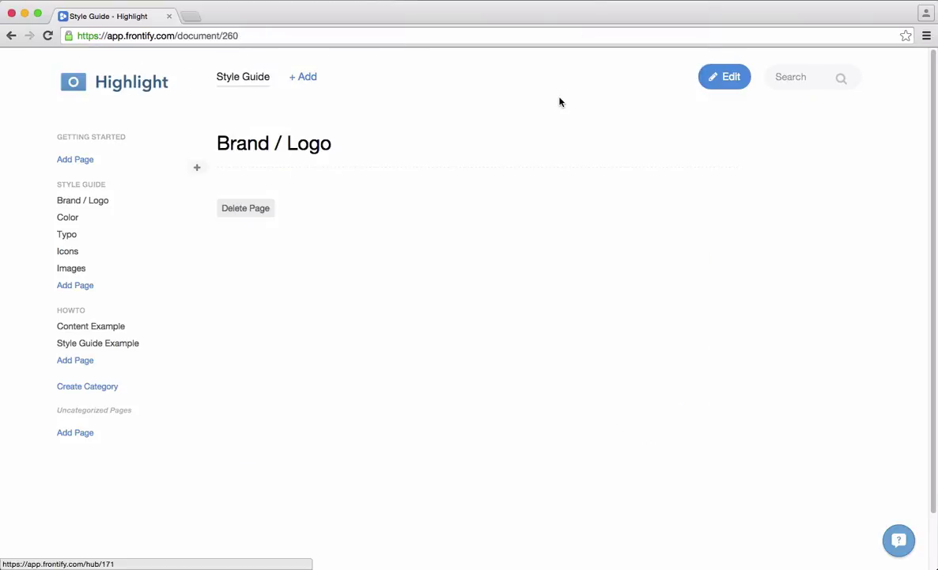
Examine the uploaded logo in viewing mode and browse the Brand / Logo, Color, Icons and Images pages.
click(713, 79)
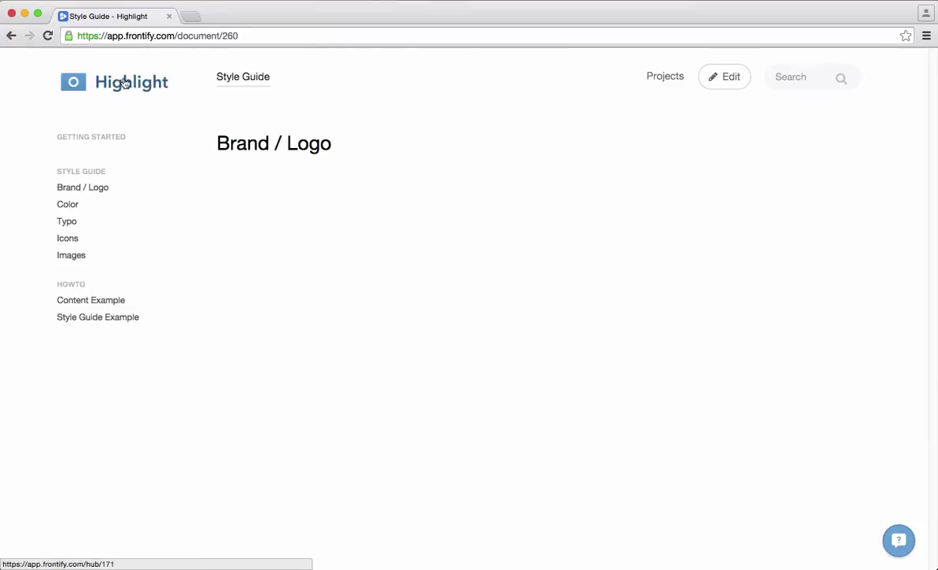
click(728, 82)
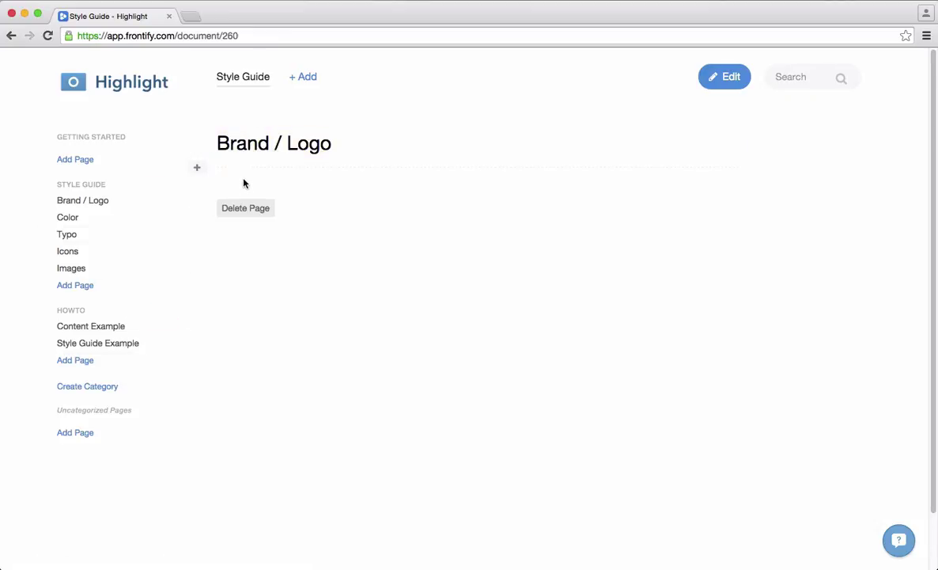
key(Escape)
click(70, 188)
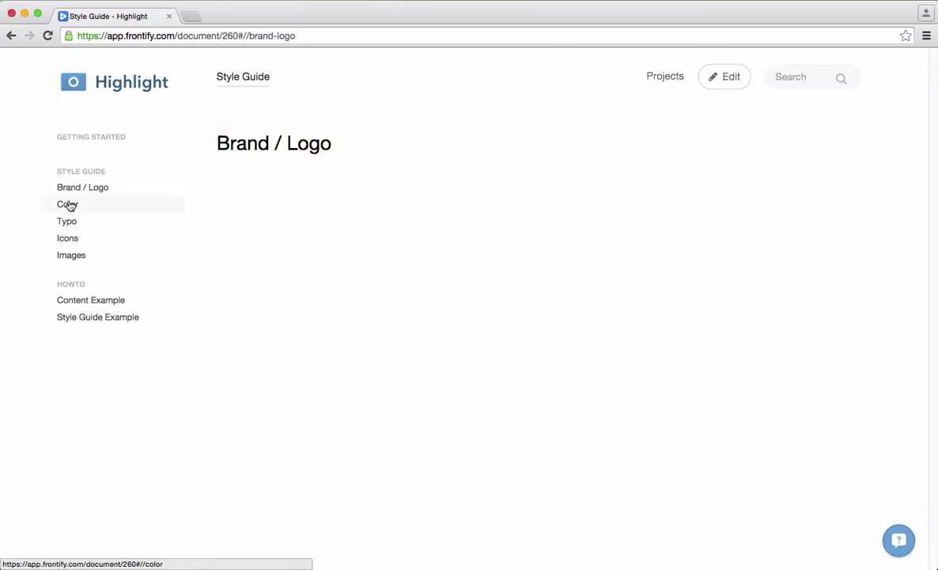
click(68, 204)
click(68, 238)
click(71, 258)
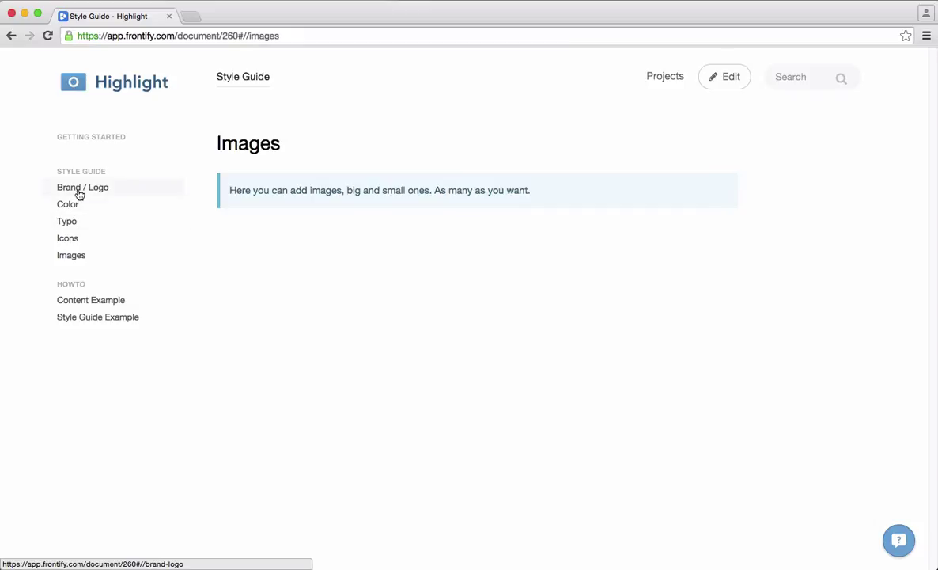
Add a callout block to the Brand / Logo page in edit mode, reading "This is just an imaginary brand style guide.".
click(76, 190)
key(e)
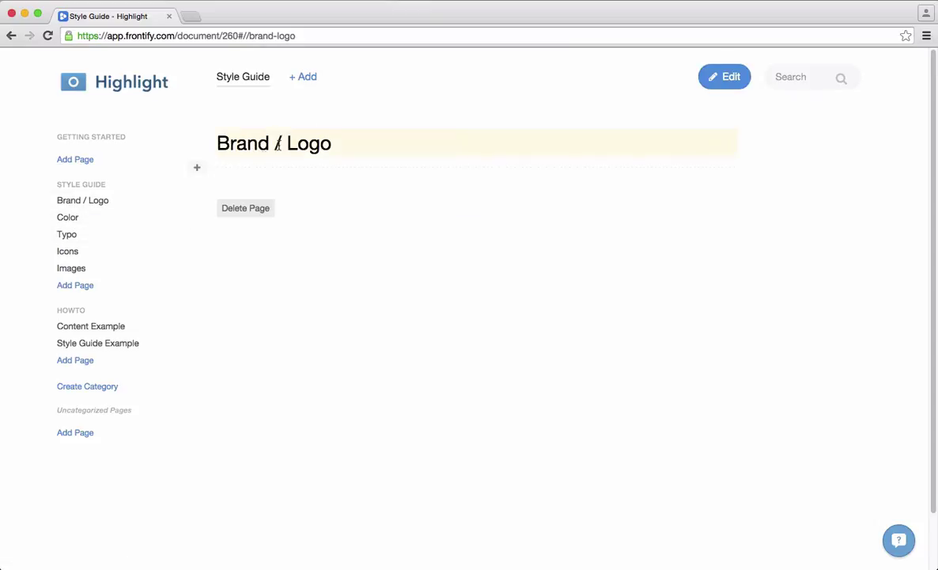
click(197, 167)
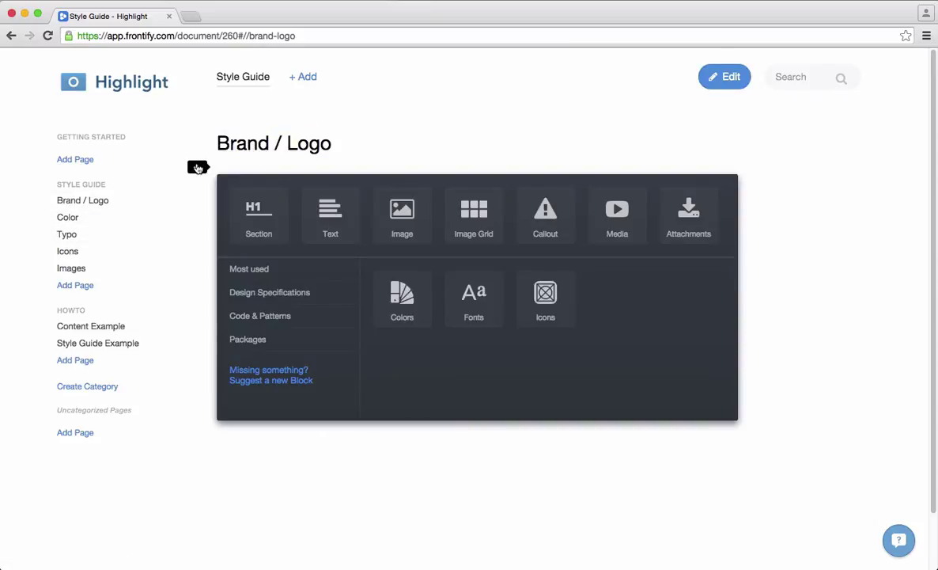
click(533, 235)
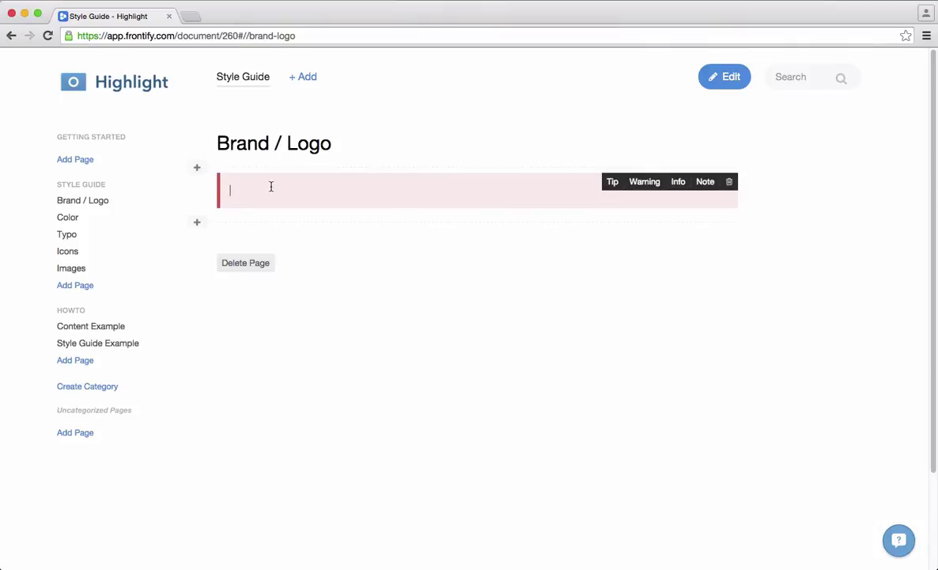
text(This is just an imaginary brand )
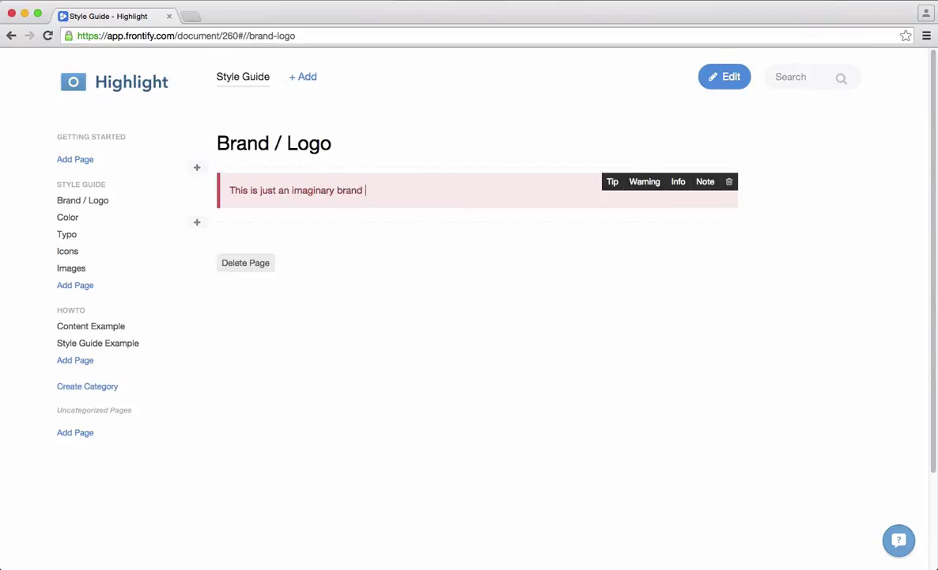
text(style guide.)
Try the Tip, Warning and Note styles on the callout and set it to the Info style.
click(612, 182)
click(638, 185)
click(677, 185)
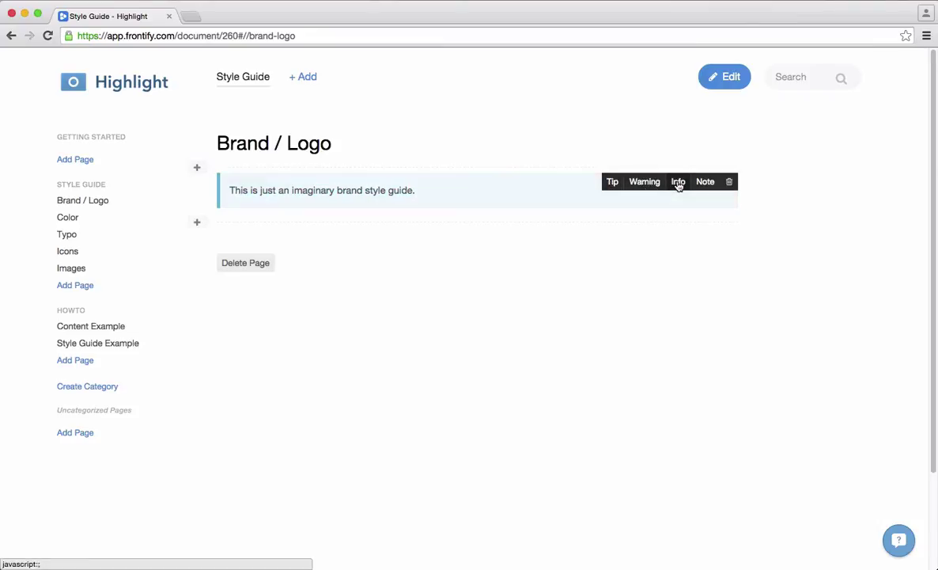
click(699, 183)
click(678, 184)
key(Escape)
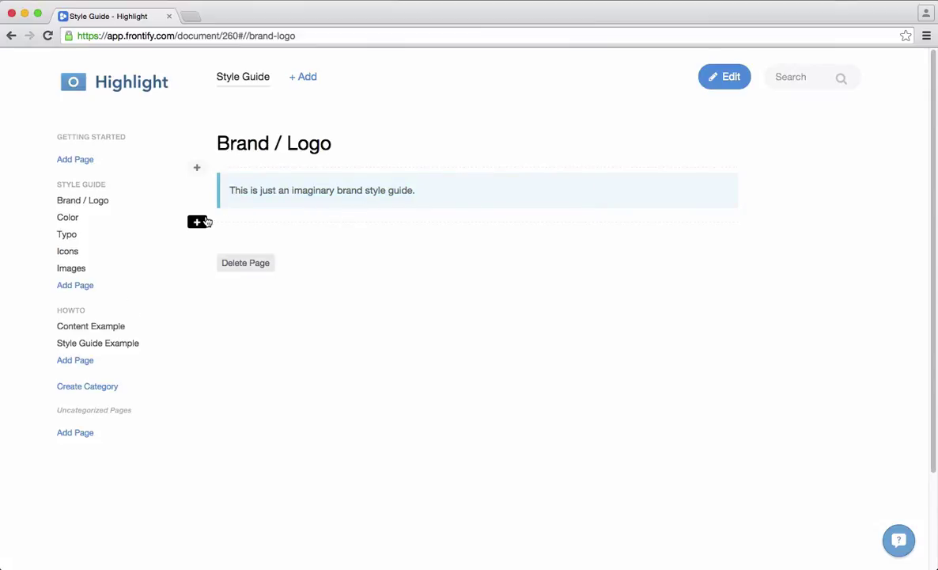
Add a section heading titled "Highlight Brand" below the callout on the Brand / Logo page.
click(202, 223)
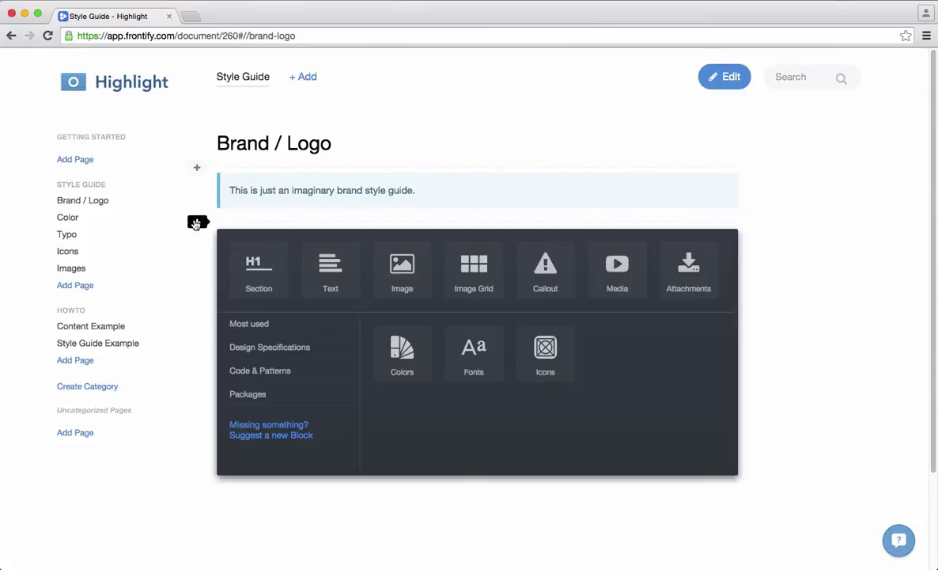
click(263, 268)
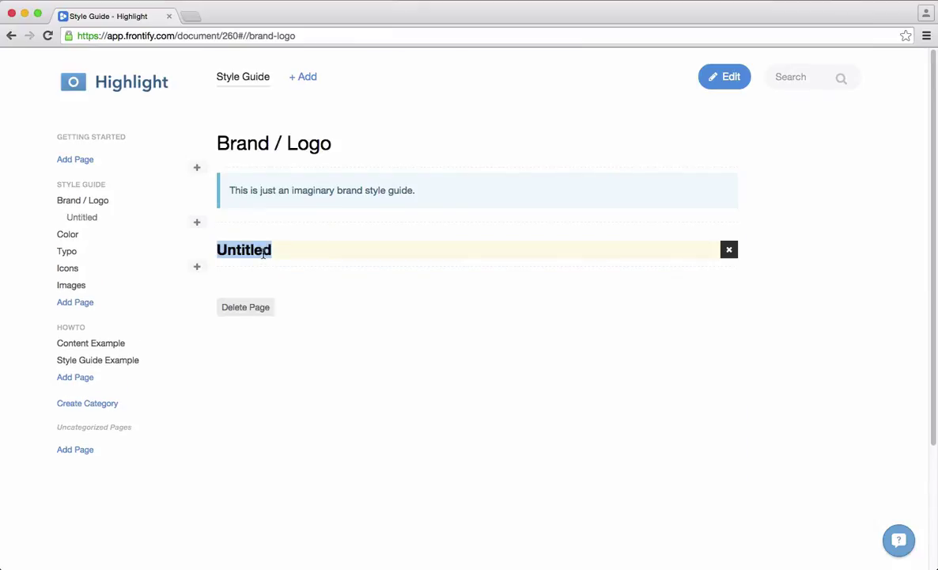
text(Brand)
key(BackSpace)
key(BackSpace)
key(BackSpace)
key(BackSpace)
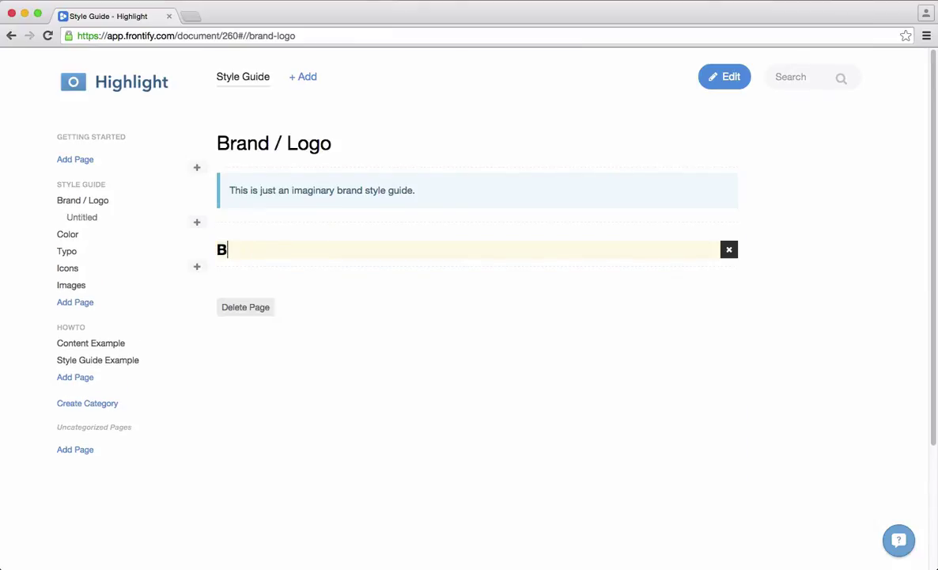
key(BackSpace)
text(Highlight Brand)
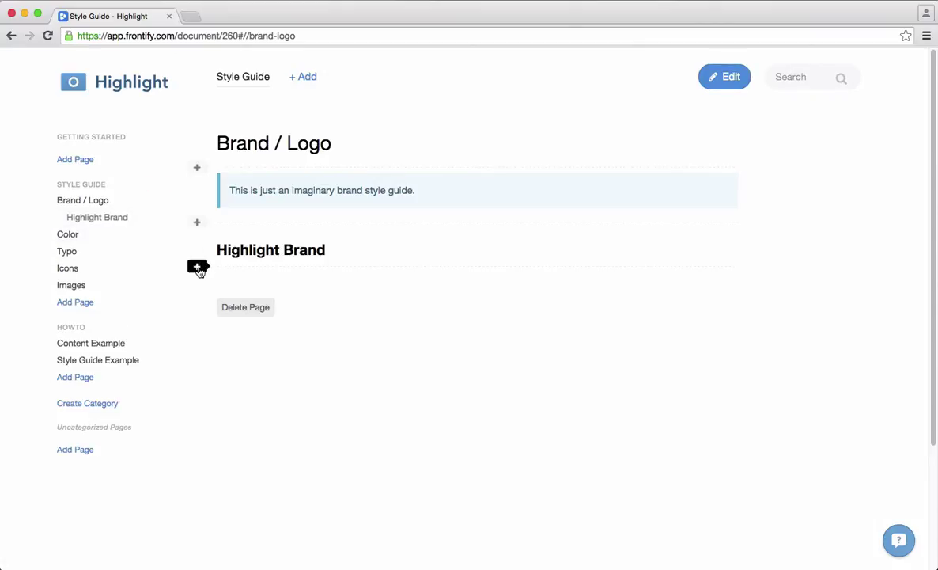
Add a text block below the "Highlight Brand" heading reading "This is a very cool brand, we love it, even if it's not real.".
click(199, 267)
click(320, 317)
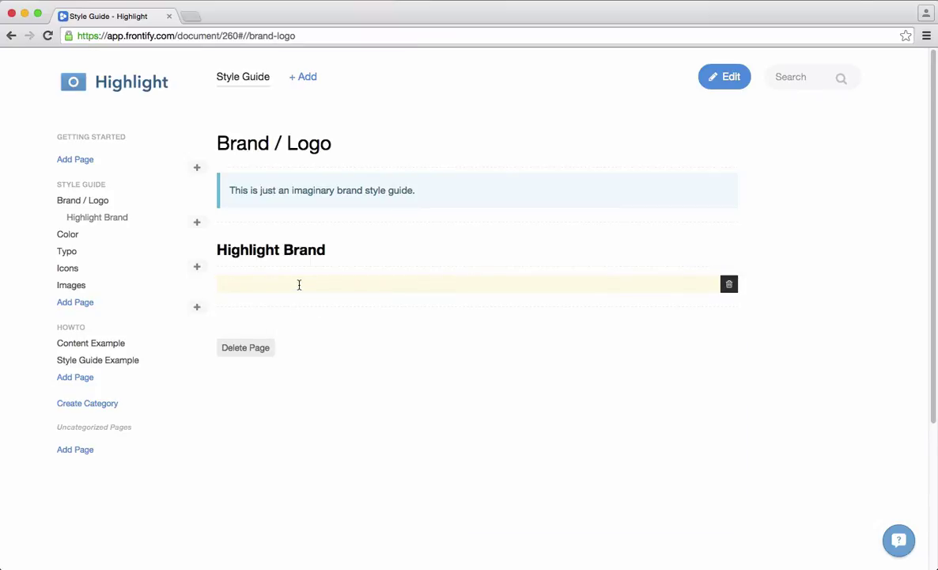
text(This is a very cool brand, we love it)
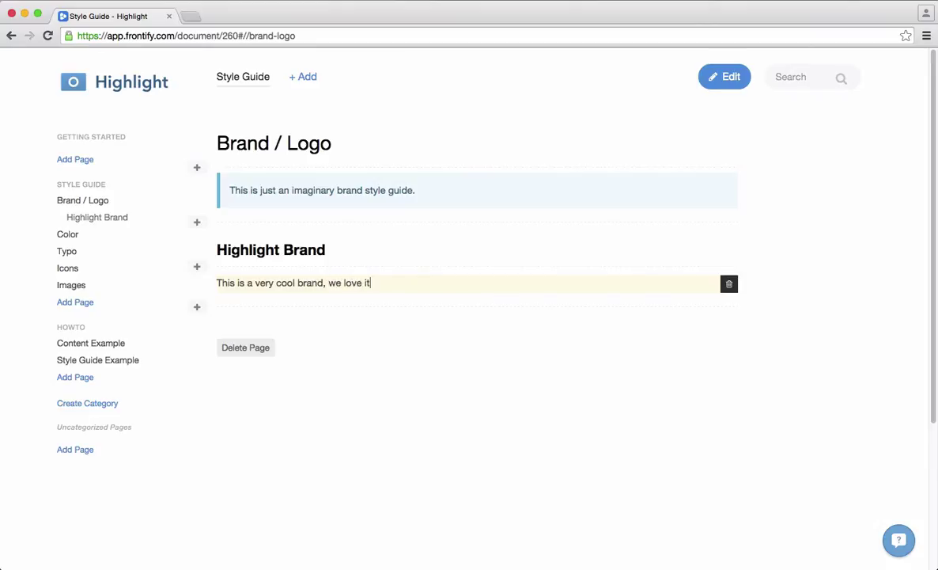
text(, even if it's not real)
click(478, 283)
Below the sentence in the text block, add a "Lists" label followed by the lines "Item 1" and "Item 2".
key(Return)
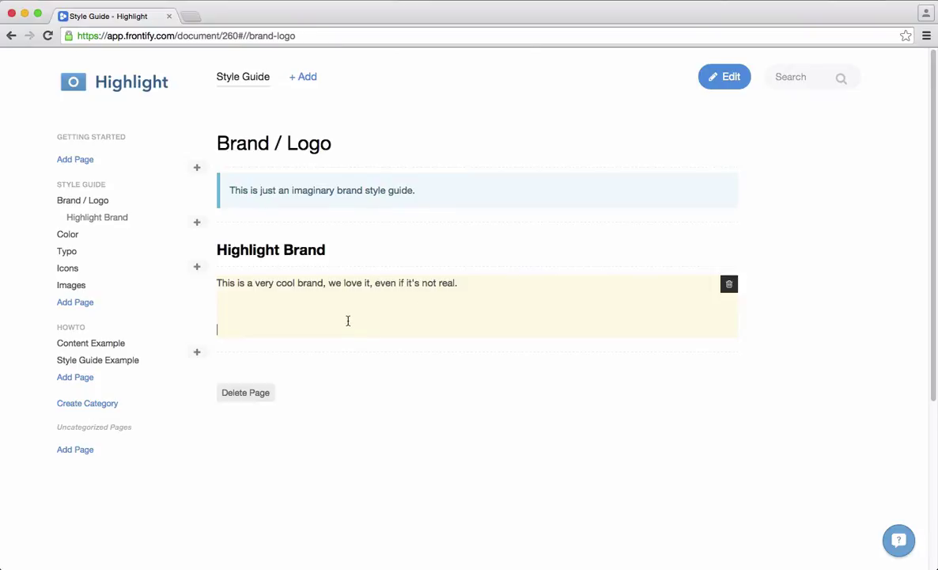
text(Lists)
key(Return)
text(Item 2)
key(BackSpace)
text(1)
key(Return)
text(Item 2)
key(Return)
key(Return)
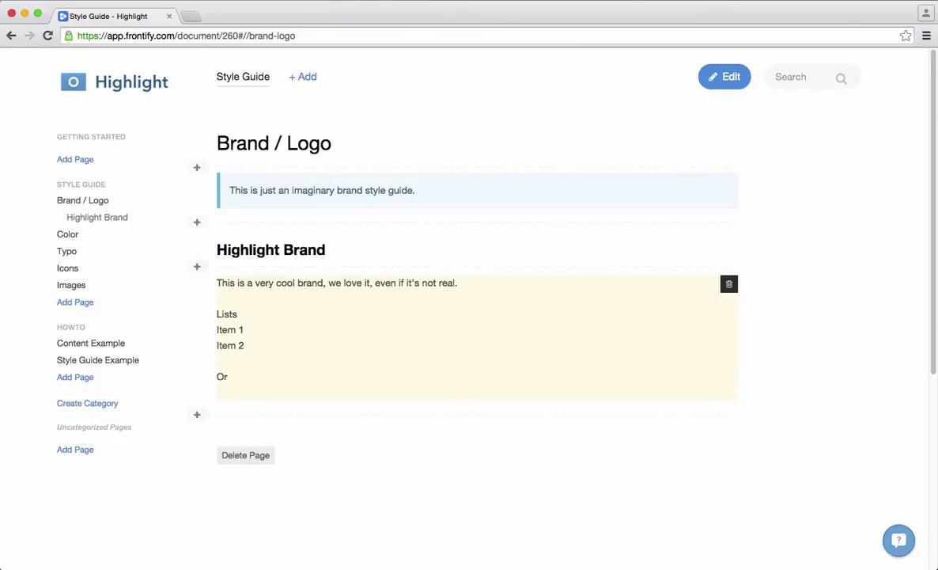
Add an "Ordered Lists:" label with the lines "Item 1" and "Item 2" at the end of the text block.
text(Ordered Lists:)
key(Return)
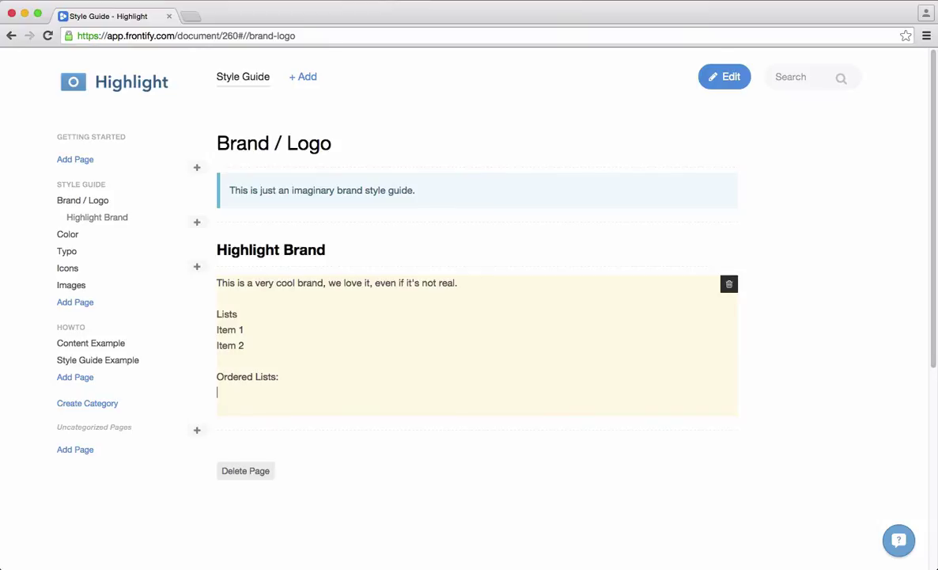
text(Item)
key(BackSpace)
key(BackSpace)
key(BackSpace)
key(BackSpace)
text(Item 1)
key(Return)
text(Item 2)
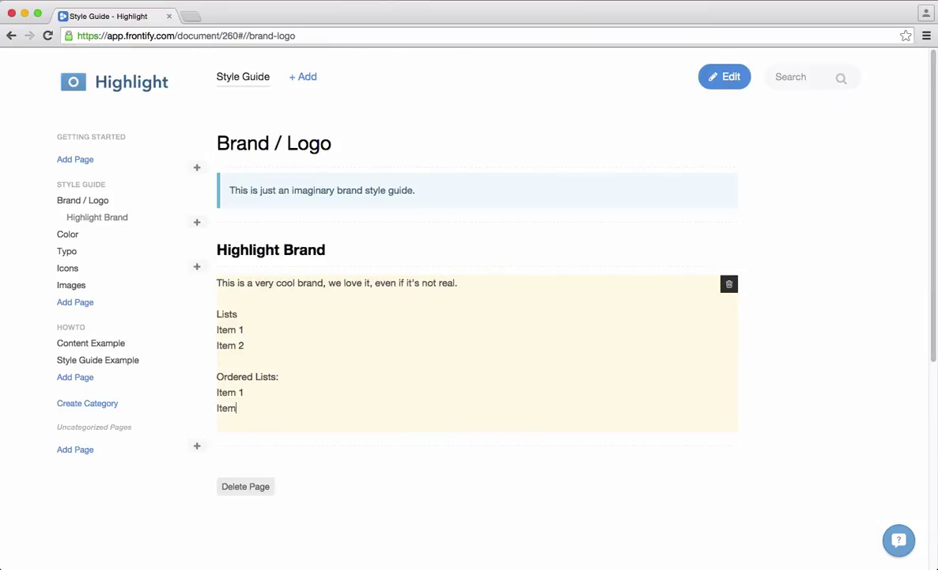
key(Return)
key(Return)
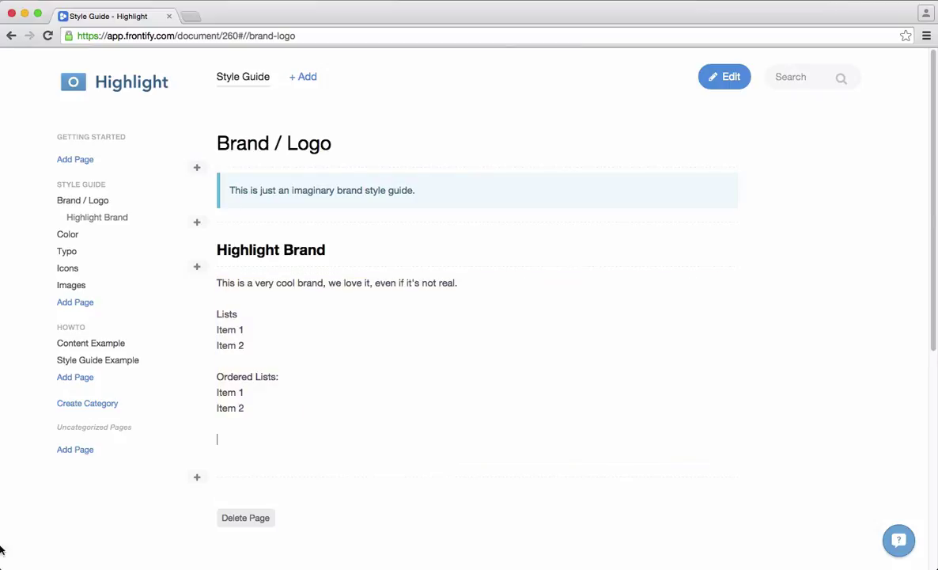
Format the items under "Ordered Lists:" as a numbered list and the items under "Lists" as a bulleted list.
drag(247, 413, 217, 379)
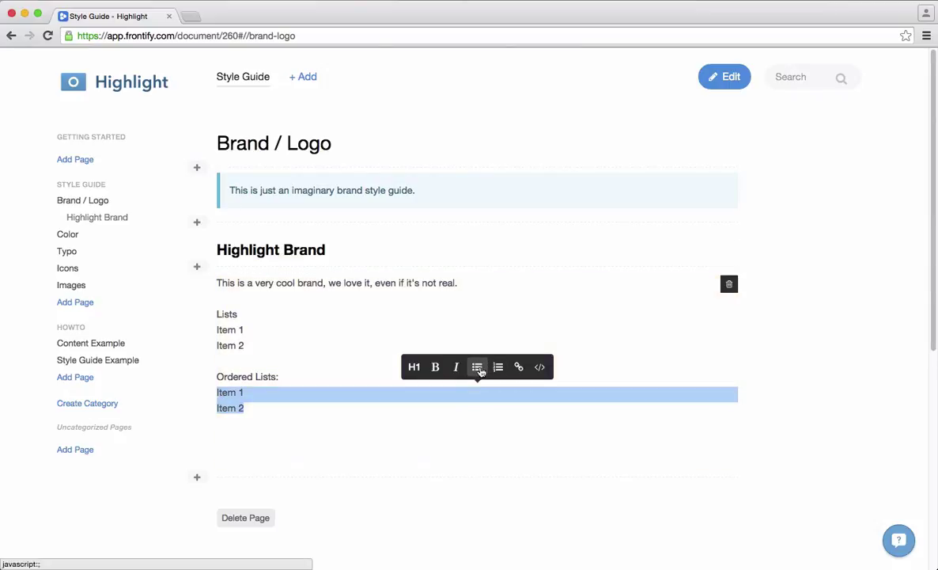
click(498, 367)
drag(272, 339, 215, 326)
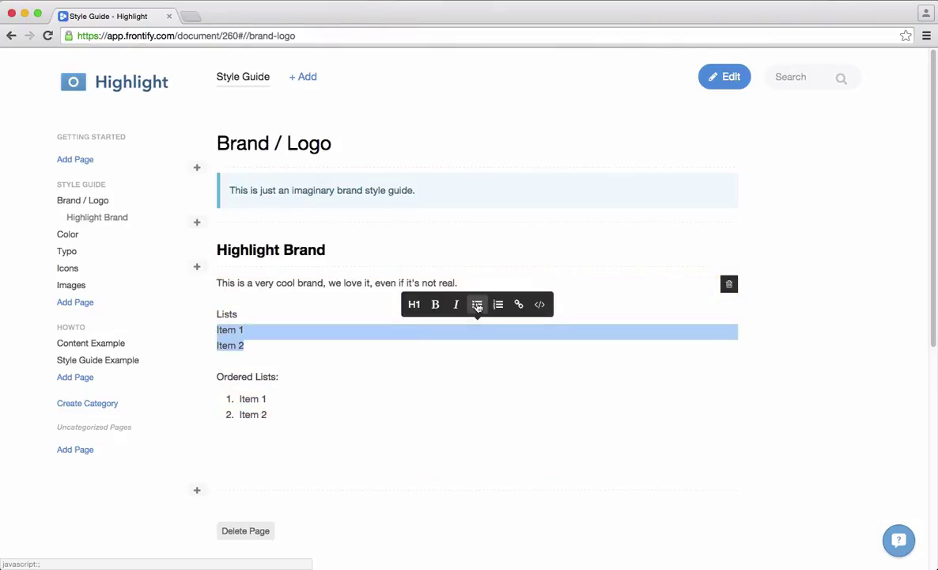
click(477, 304)
click(328, 333)
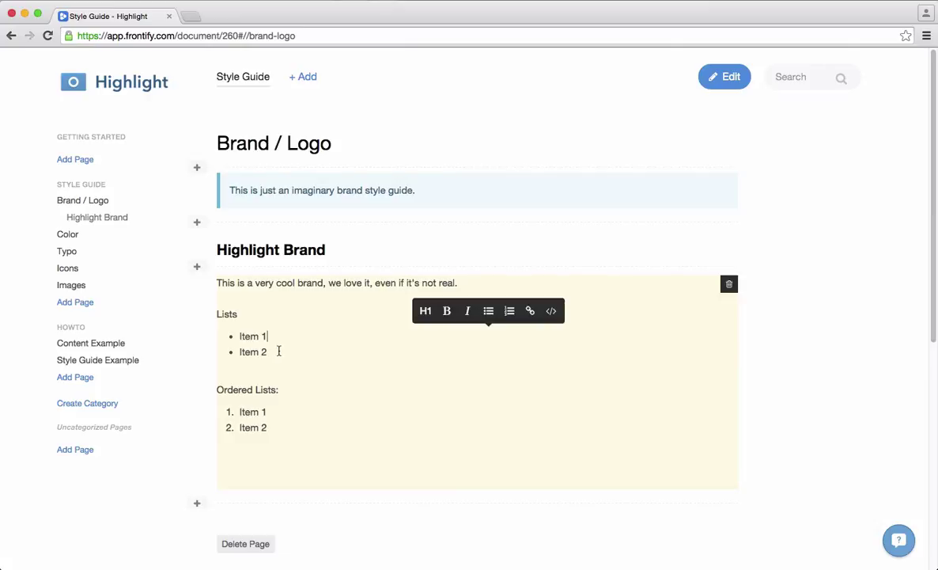
Make the "Lists" label bold, add the line "Headings" above it in heading style, and leave edit mode.
double_click(229, 314)
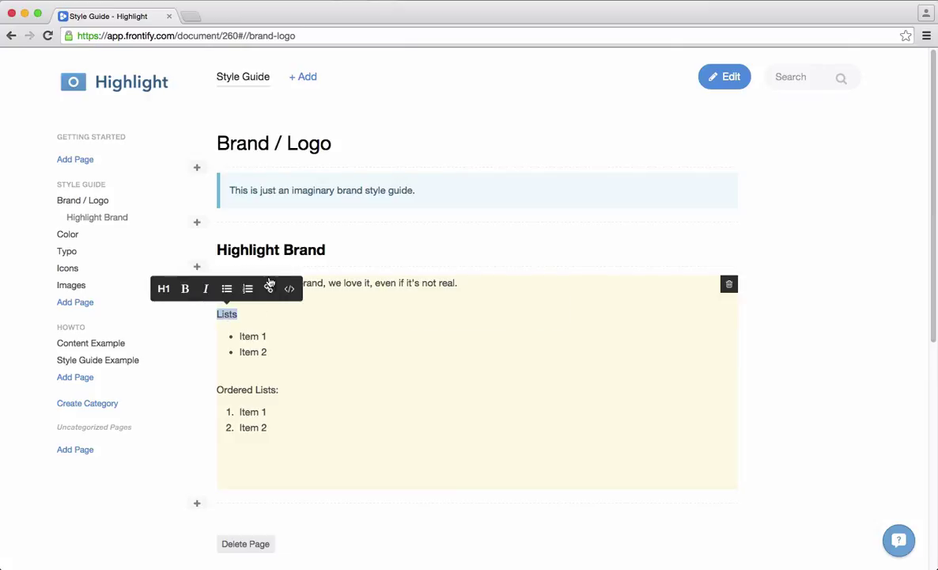
click(184, 288)
click(340, 301)
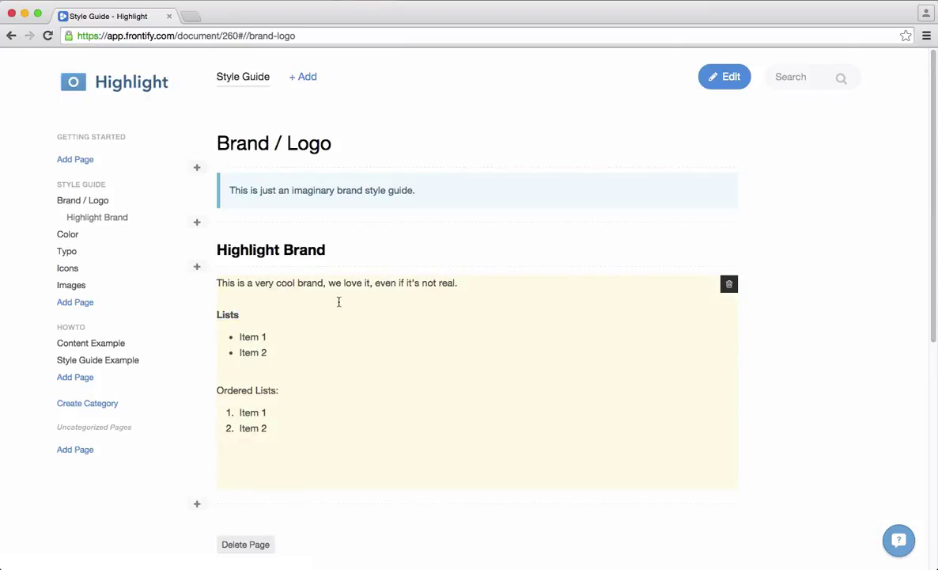
text(Headings)
double_click(237, 298)
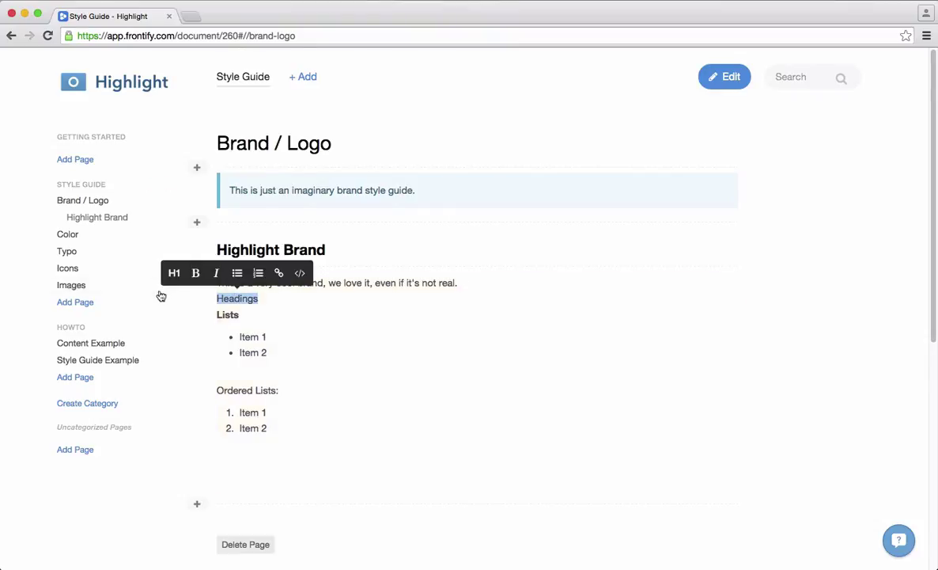
click(174, 272)
click(299, 474)
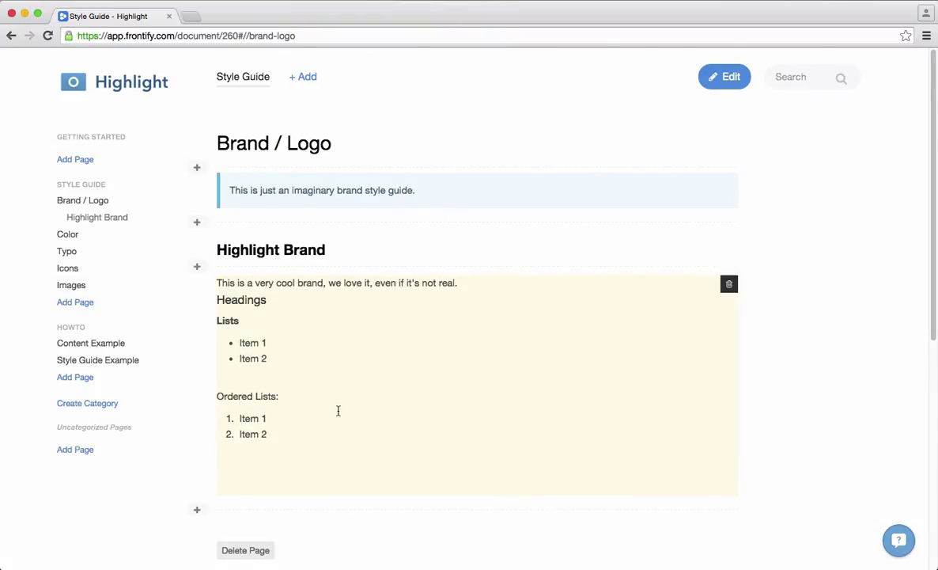
key(Escape)
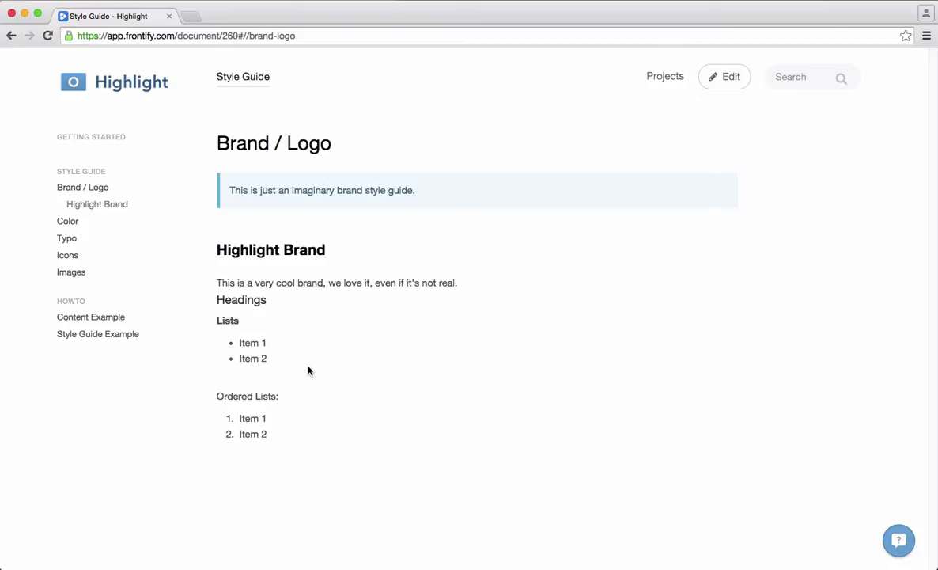
Return to edit mode and add a section heading titled "Logo" below the text block.
key(e)
click(199, 513)
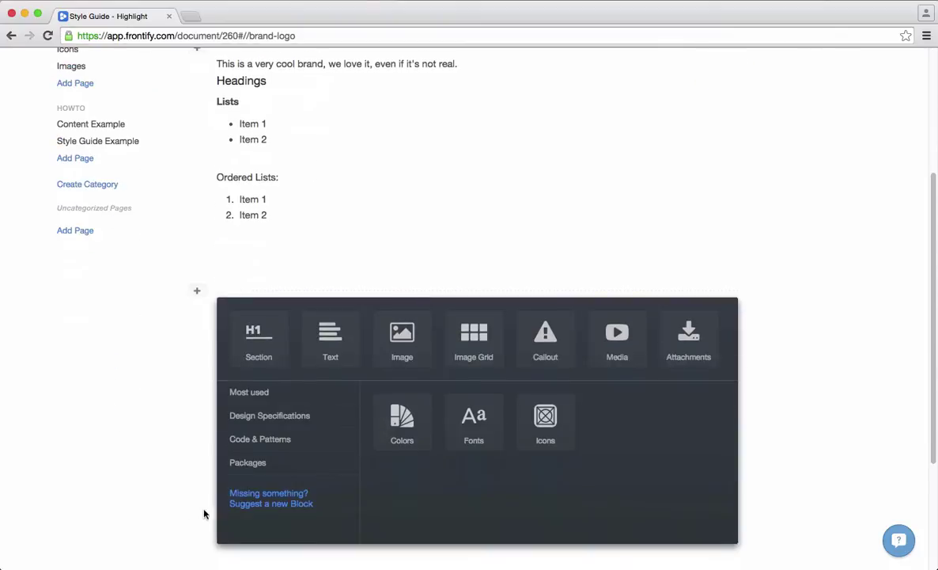
click(305, 355)
text(Logo)
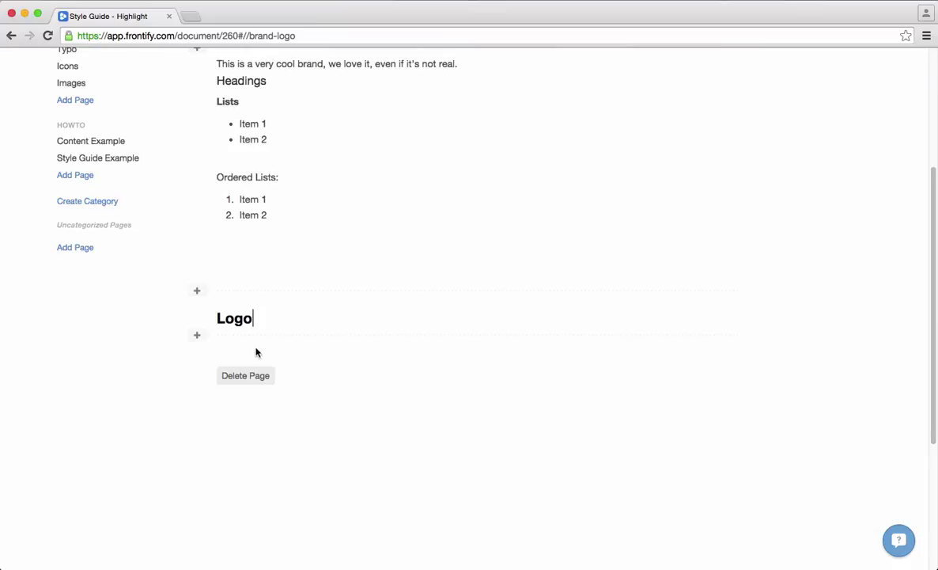
scroll(254, 332, up, 4)
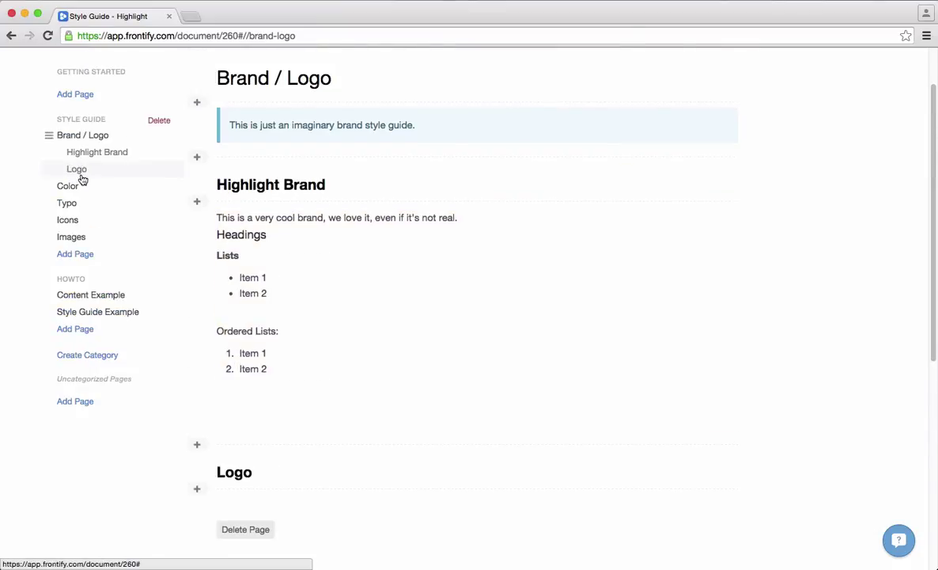
Add an image block below the "Logo" heading and fill it with logo-512px.png from the Highlight Brand folder in Finder.
scroll(357, 388, down, 3)
click(197, 351)
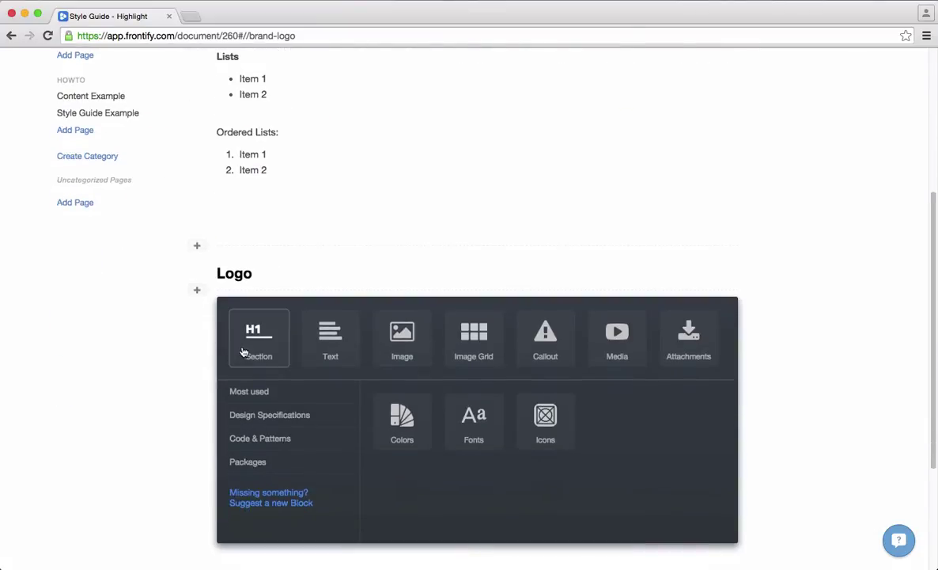
click(418, 355)
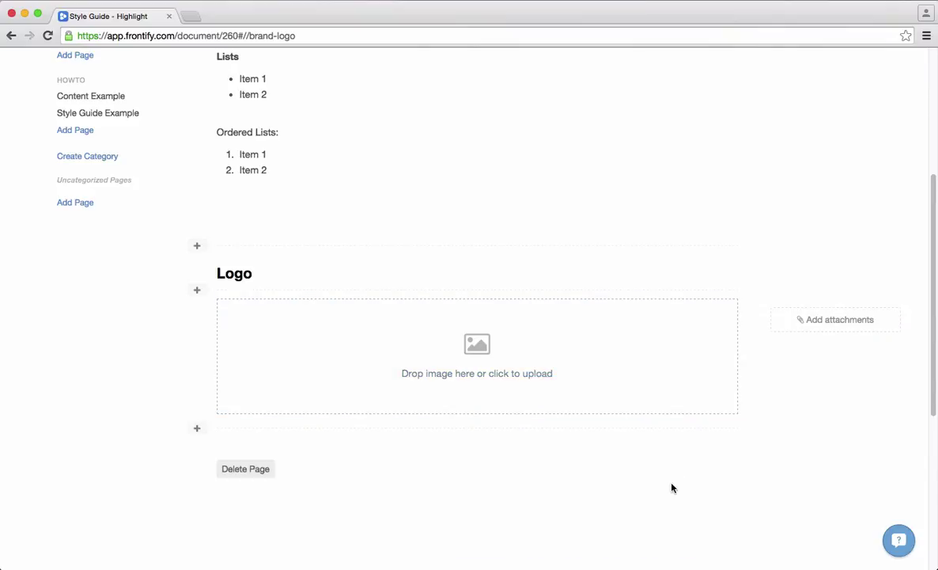
key(super+Tab)
drag(592, 212, 321, 336)
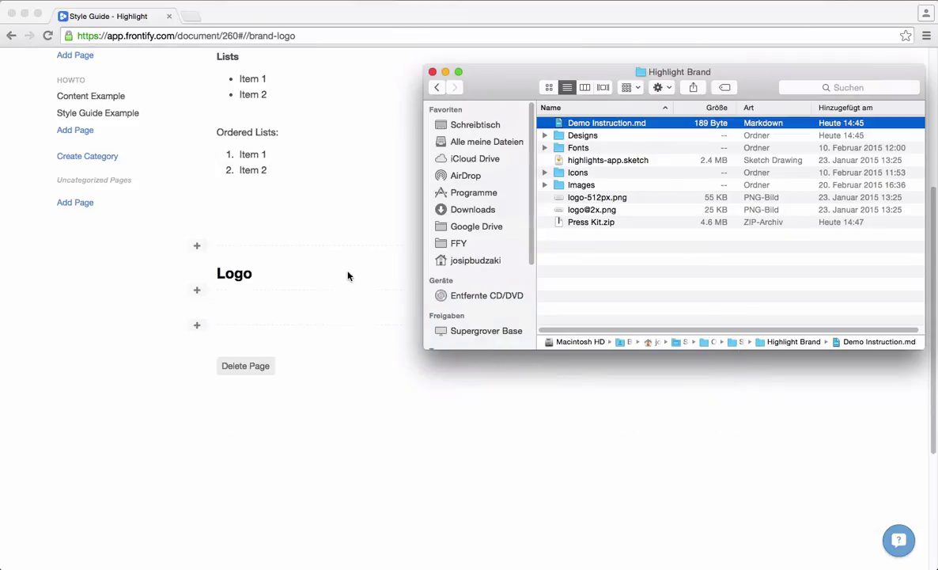
click(353, 208)
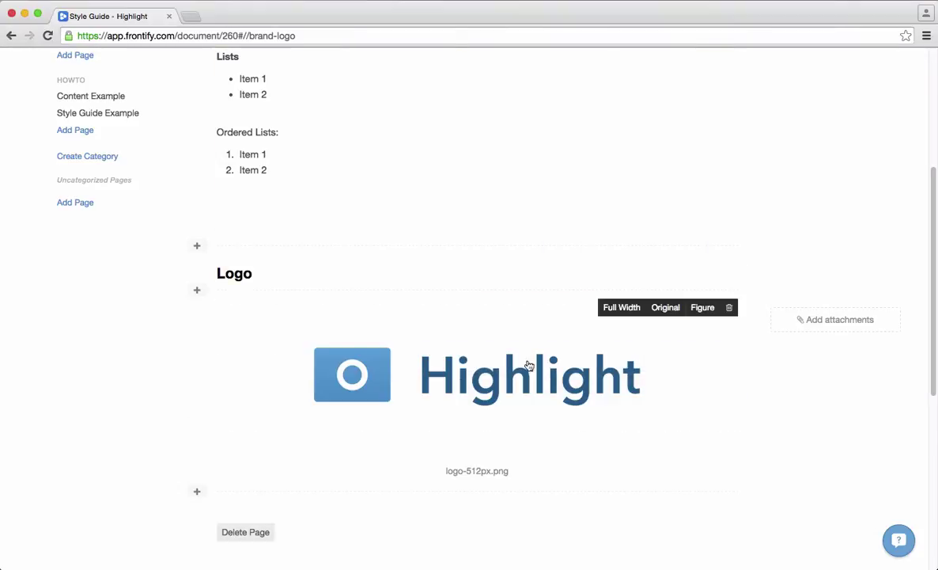
Set the logo image to the Figure layout and replace its caption with "This is the main Highlight Logo".
click(695, 307)
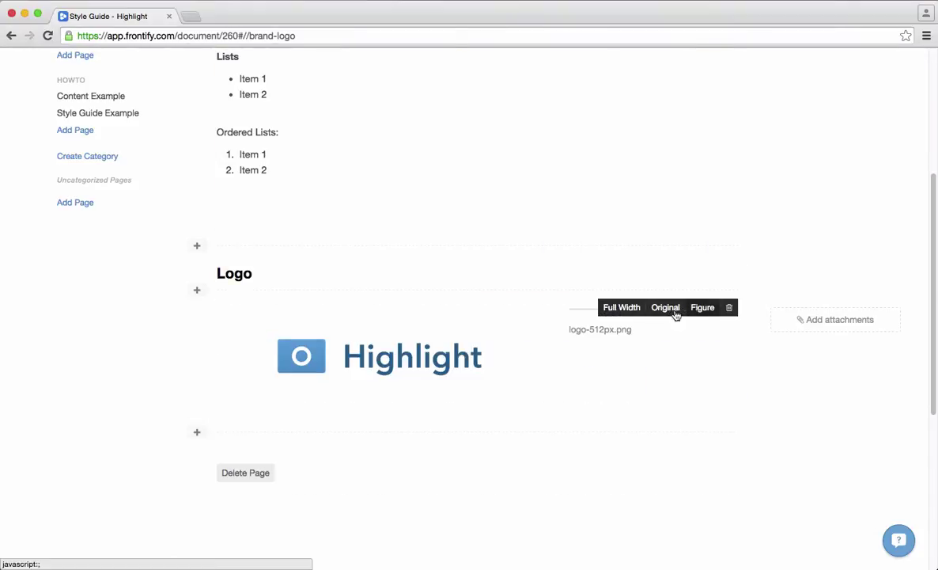
triple_click(582, 333)
text(This is the main Highl)
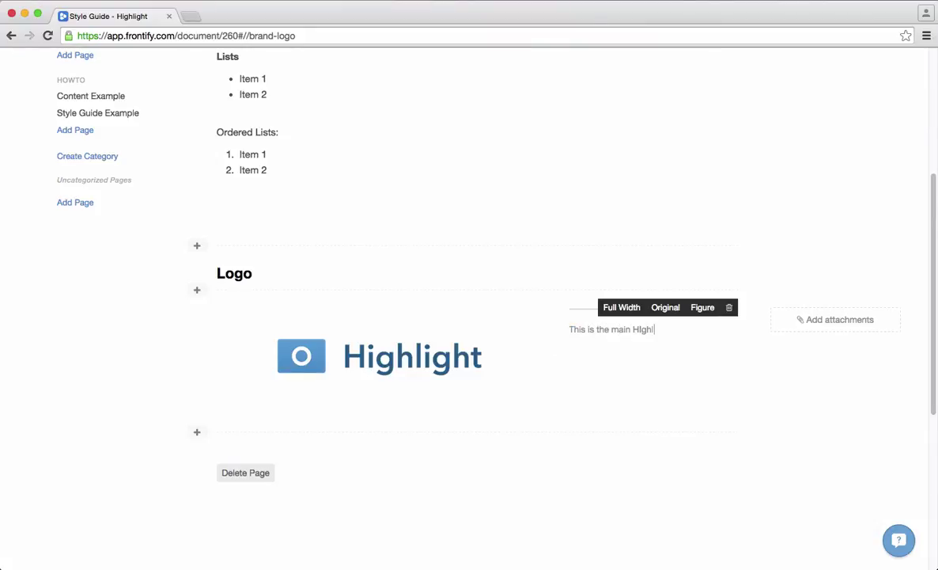
key(BackSpace)
key(BackSpace)
key(BackSpace)
key(BackSpace)
text(ghlight Logo)
click(809, 344)
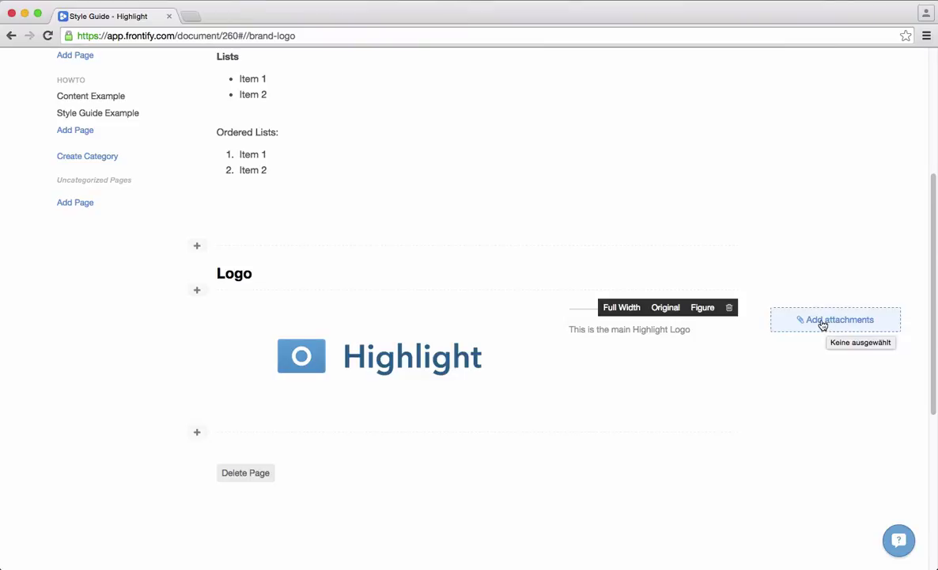
click(822, 322)
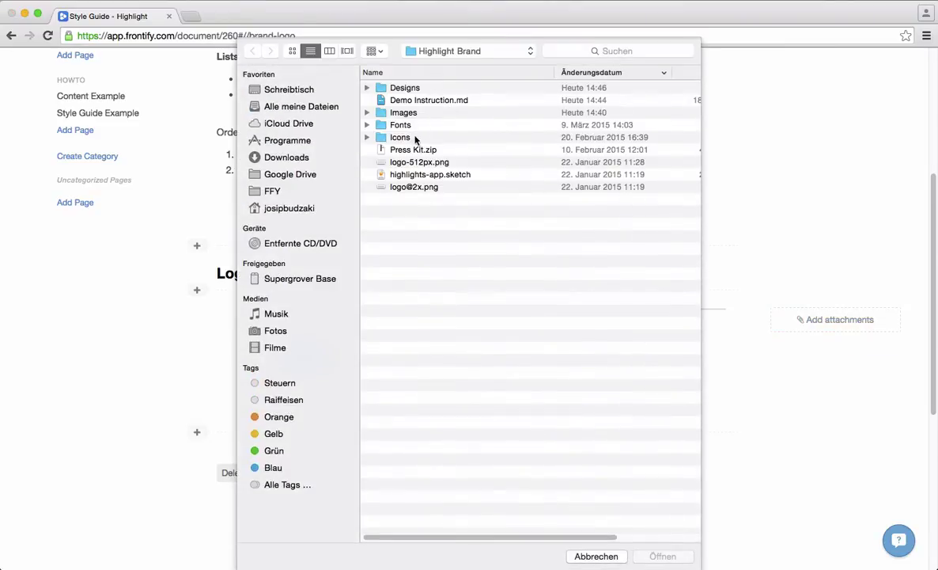
click(413, 187)
click(663, 556)
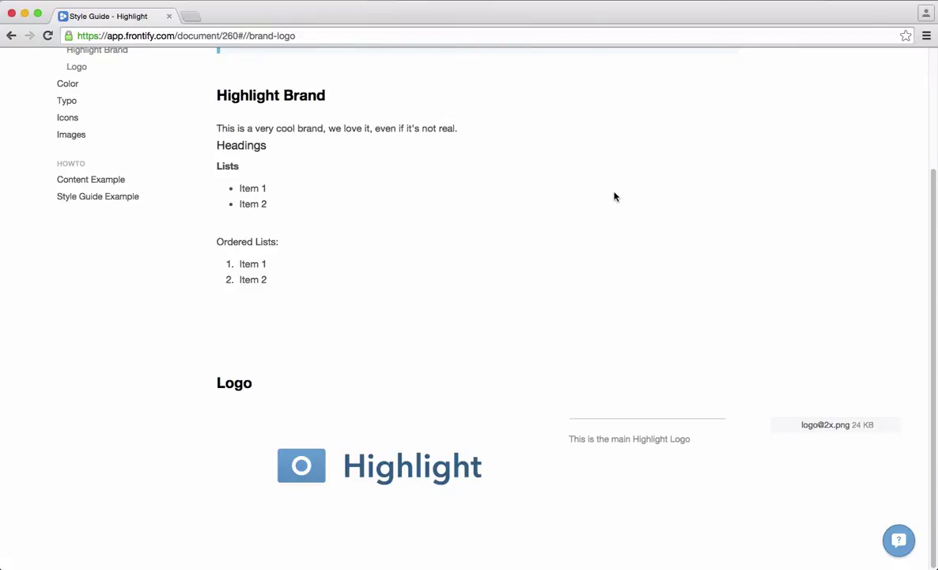
scroll(615, 196, up, 5)
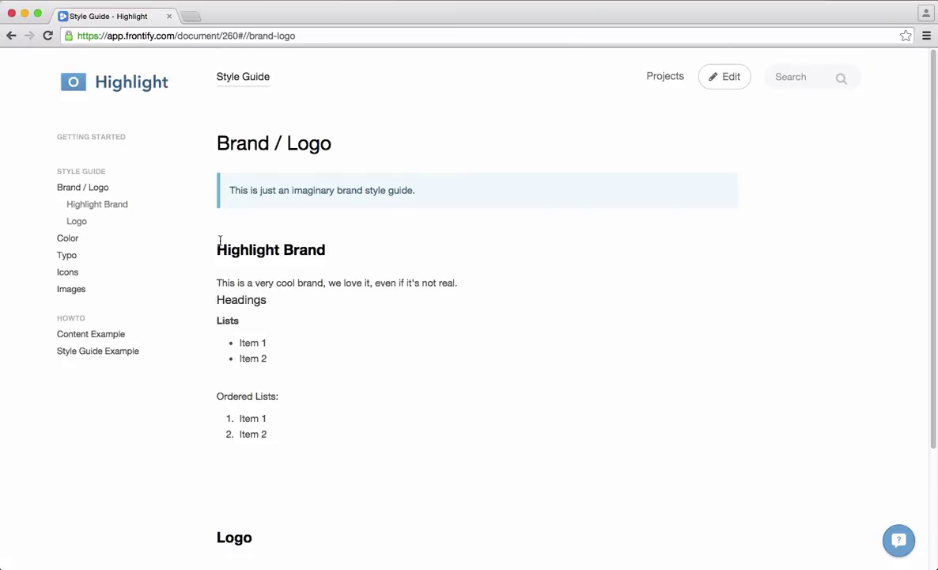
Add a color palette block to the Color page in edit mode and title it "Primary Colors".
click(146, 242)
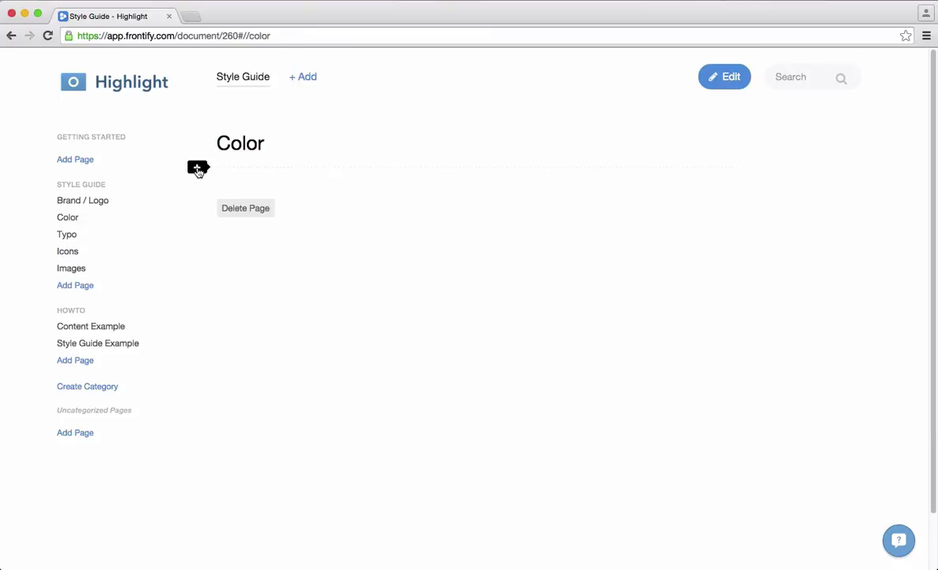
click(197, 169)
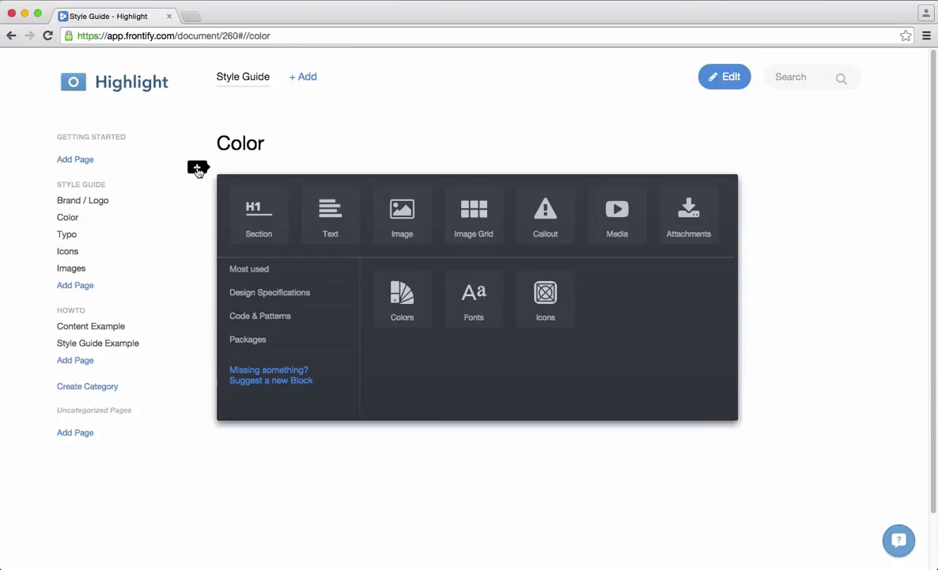
click(402, 302)
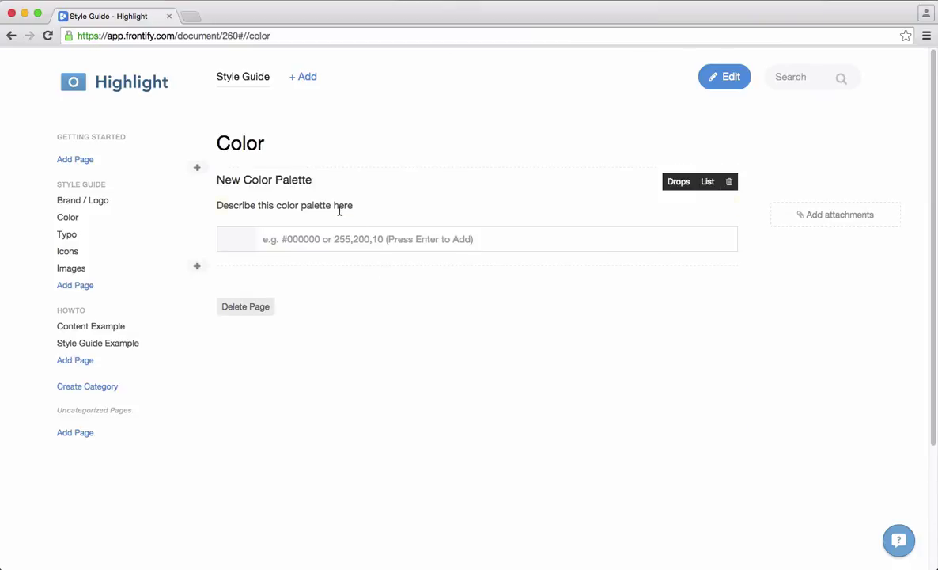
triple_click(299, 180)
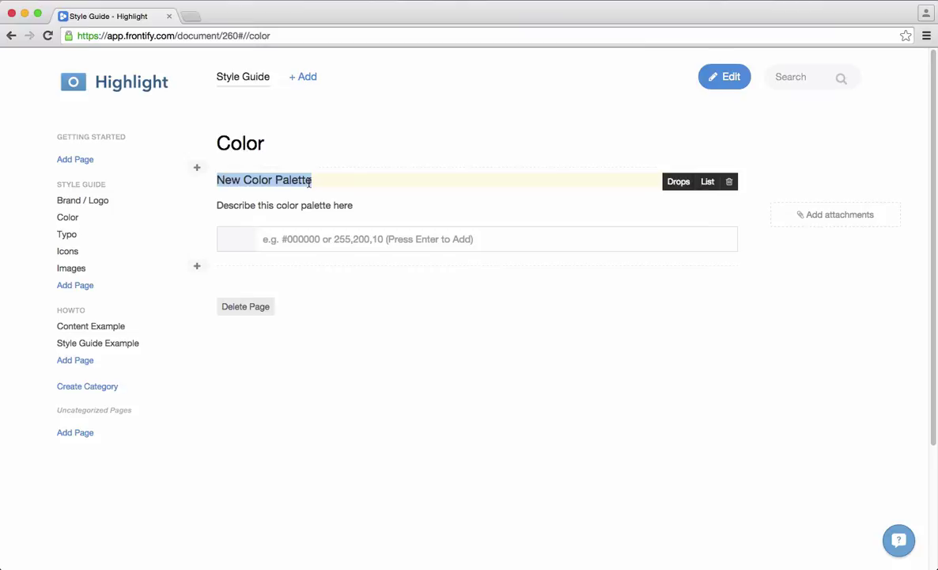
text(Primar)
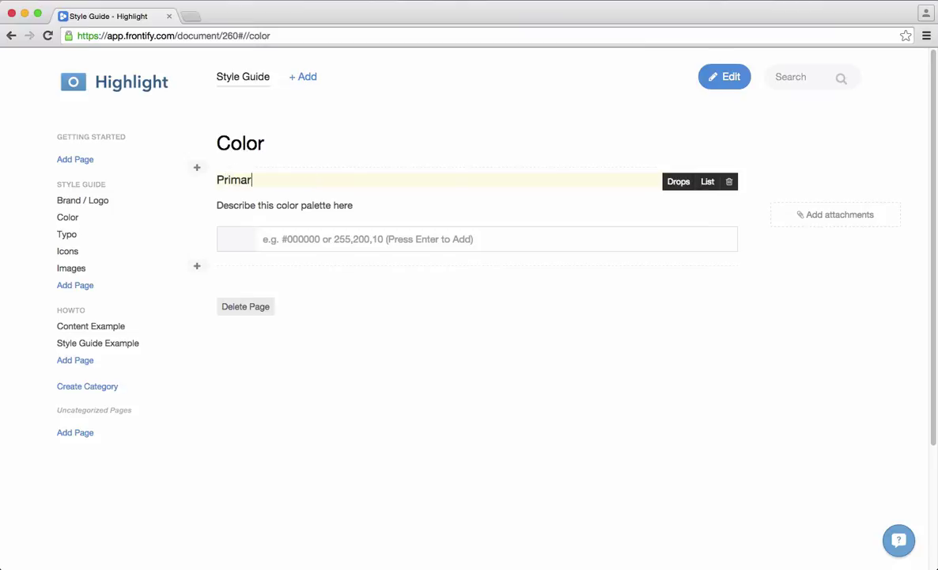
text(i)
key(BackSpace)
text(y Colors)
Set the palette's description to "Use these colors as primary colors.".
triple_click(235, 205)
text(Use these color)
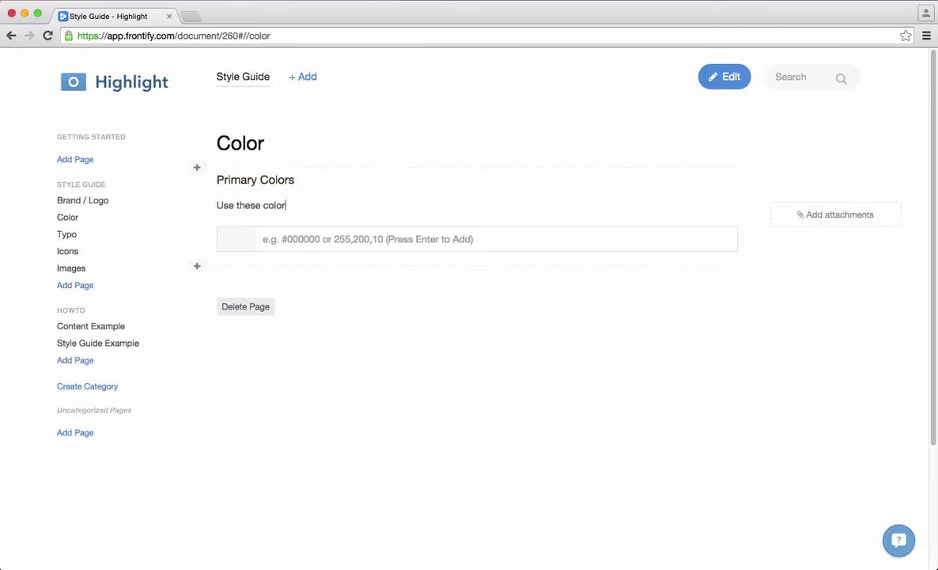
text(s as primare)
text( colors.)
click(299, 235)
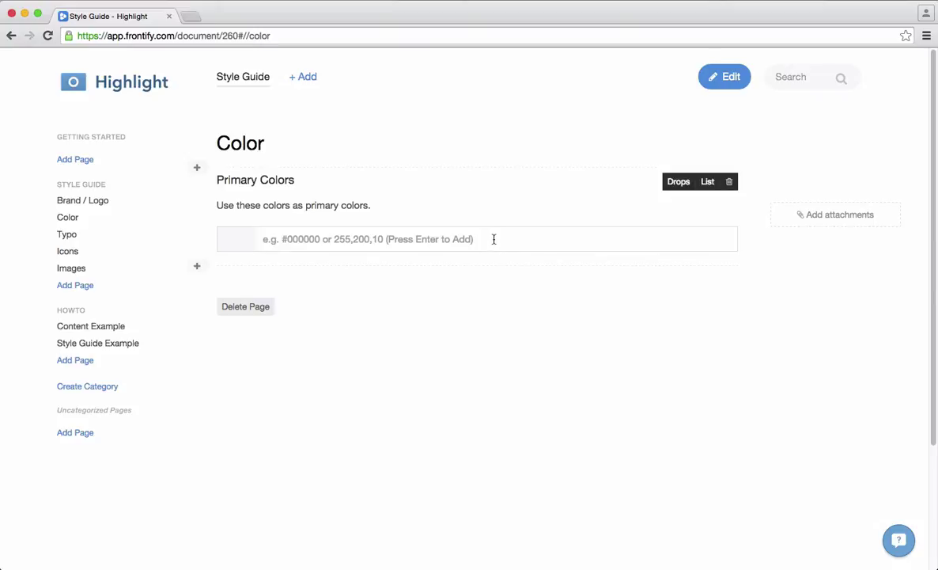
Add the color 8AC773 to the Primary Colors palette and rename both its name and its variable to grassland.
text(8AC773)
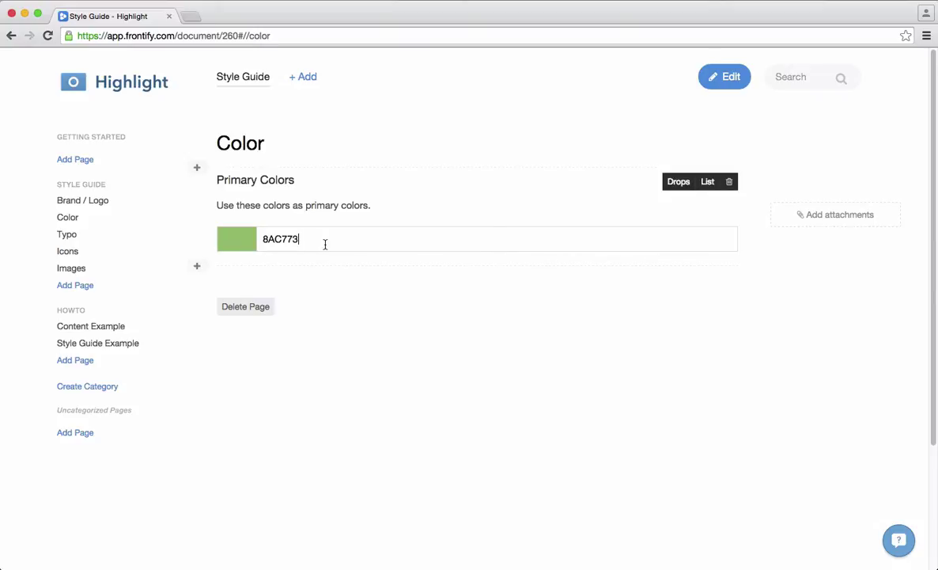
key(Return)
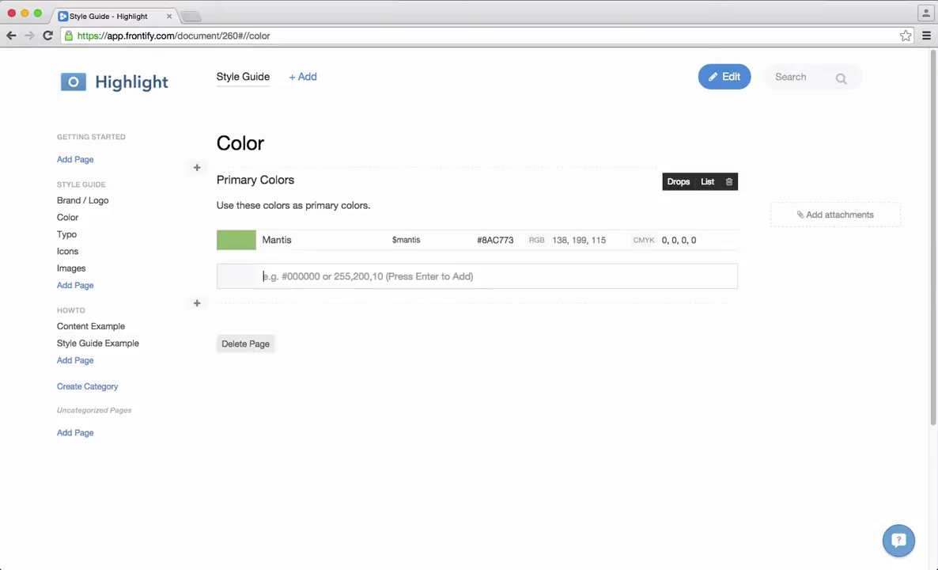
double_click(287, 239)
text(grassland)
double_click(405, 239)
text(grassland)
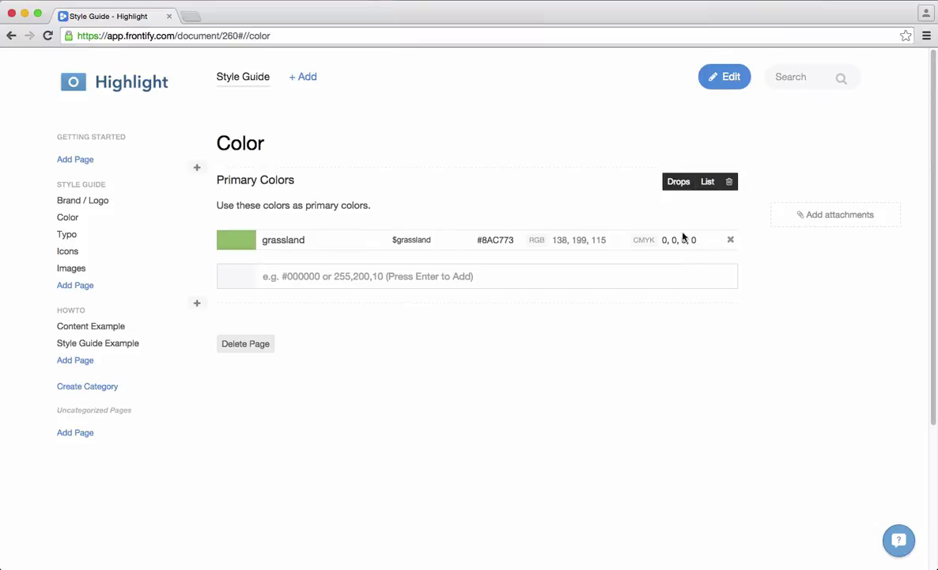
Add the colors 6EB757, 62A6D2 and 73B6E2 to the Primary Colors palette.
click(385, 276)
text(6EB757)
key(Return)
text(62A6D2)
key(Return)
text(73B6E2)
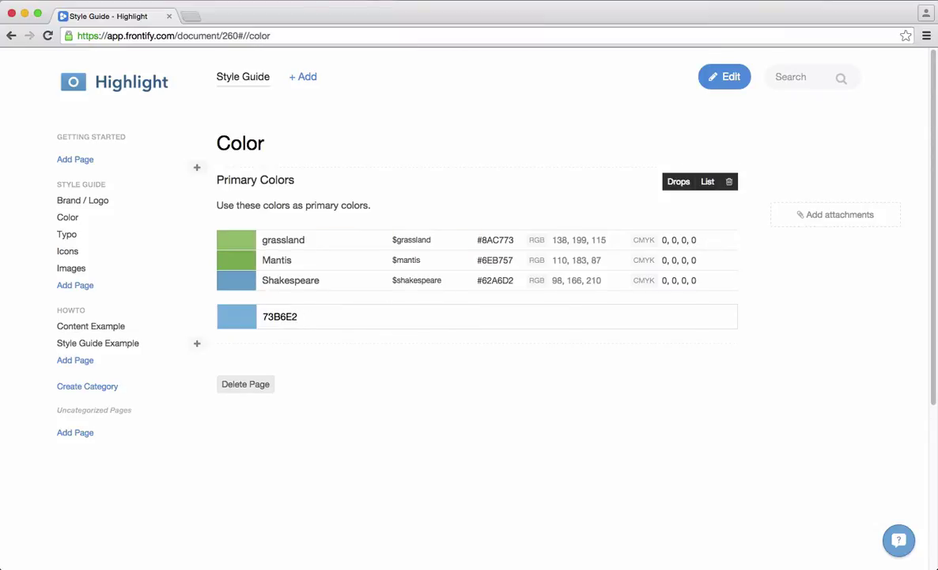
key(Return)
Add a palette titled "Secondary Colors" below the primary one, with the description "Please use these colors to accent the primary colors".
click(197, 364)
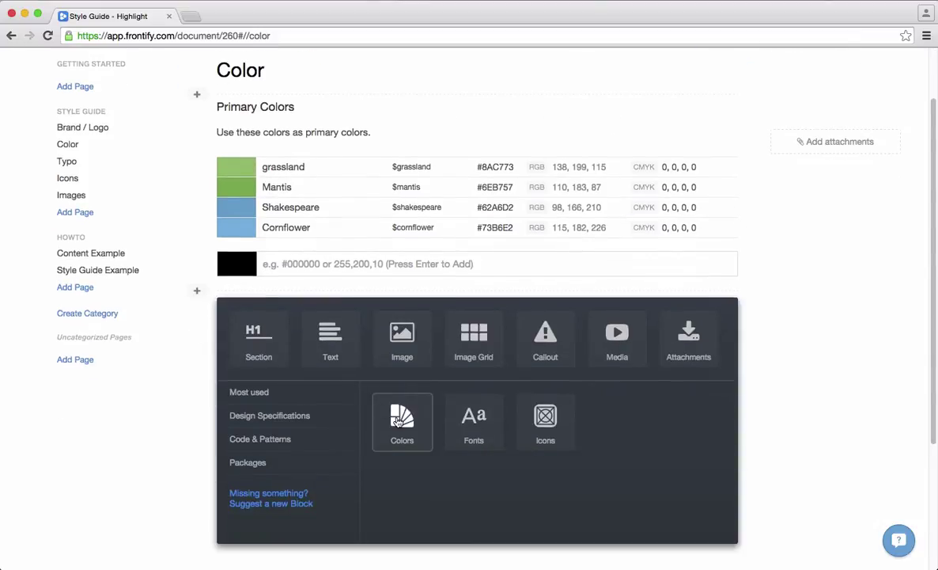
click(398, 421)
text(Secondary Colors)
click(318, 324)
text(Please use these colors to accent the primary colors)
Add the colors CEEBEE, 3F6F7D, 73427E and F1DBF5 to the Secondary Colors palette.
click(285, 362)
text(ceebee)
key(Return)
text(3F6F7D)
key(Return)
text(73427E)
key(Return)
text(F1DBF5)
key(Return)
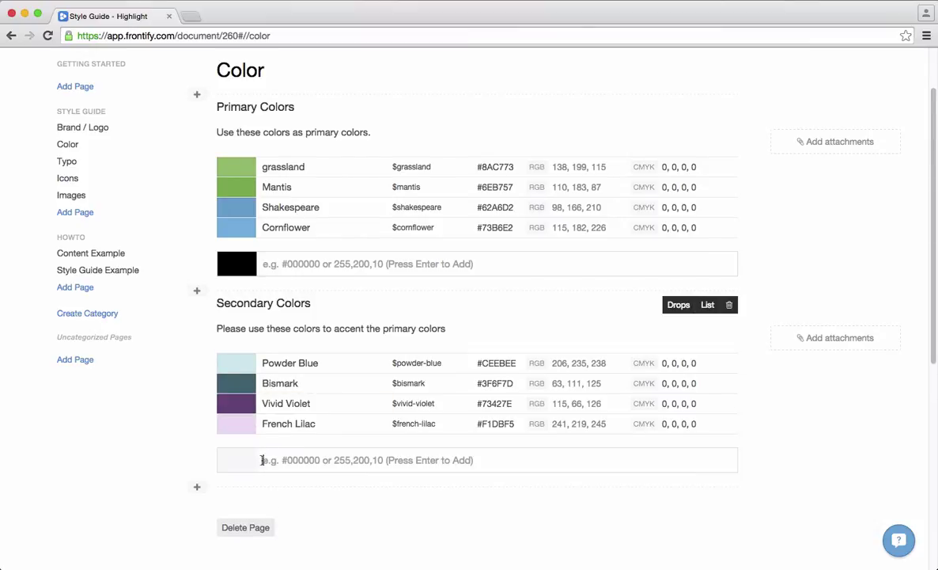
Add a third palette below the secondary one, titled "Text colors" and described as "Use these colors for text only.".
click(197, 486)
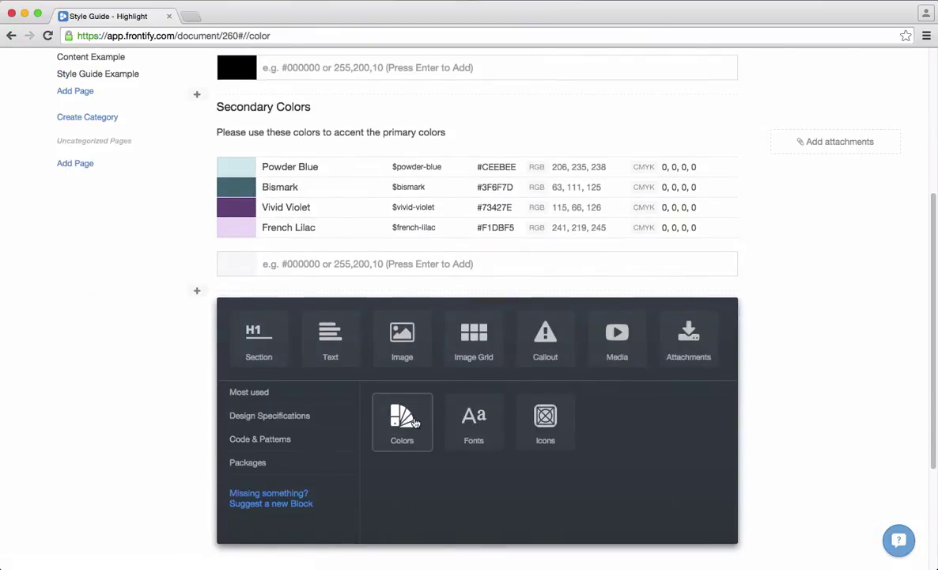
click(428, 422)
triple_click(286, 302)
text(Text colors)
click(292, 326)
triple_click(292, 326)
text(Use thes)
text(e colors for their c)
key(BackSpace)
key(BackSpace)
key(BackSpace)
key(BackSpace)
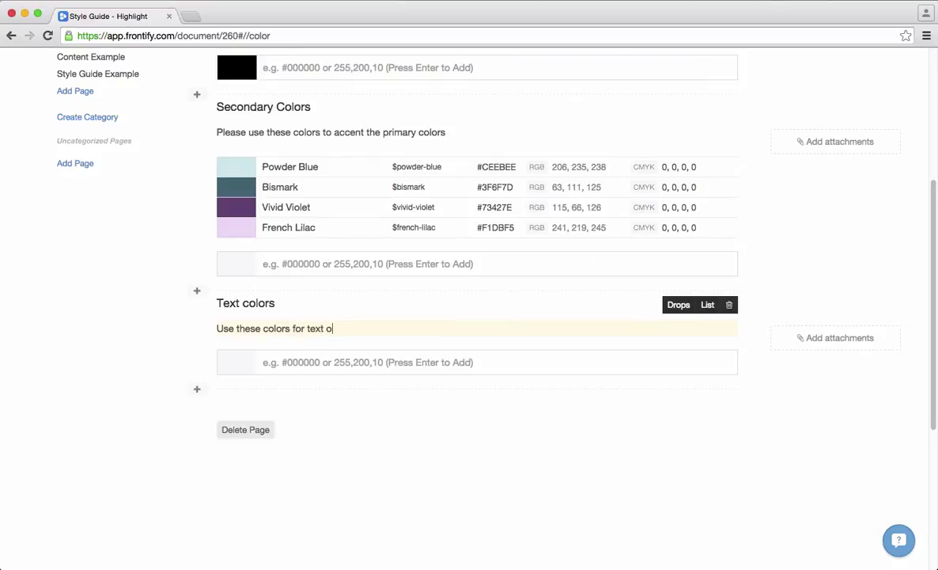
Add the colors fff, 000, 333, aaa and 999 to the Text colors palette.
click(317, 355)
text(fff)
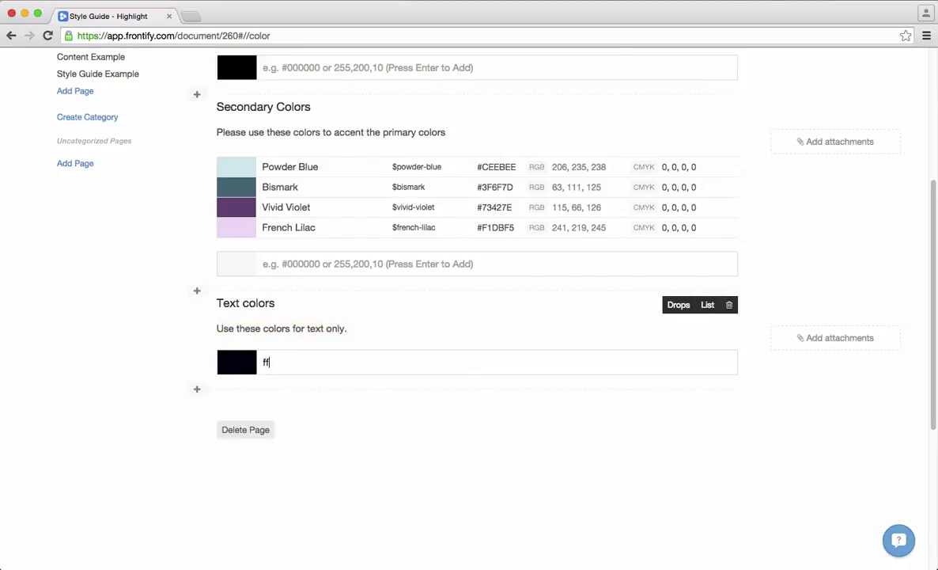
key(Return)
text(000)
key(Return)
text(333)
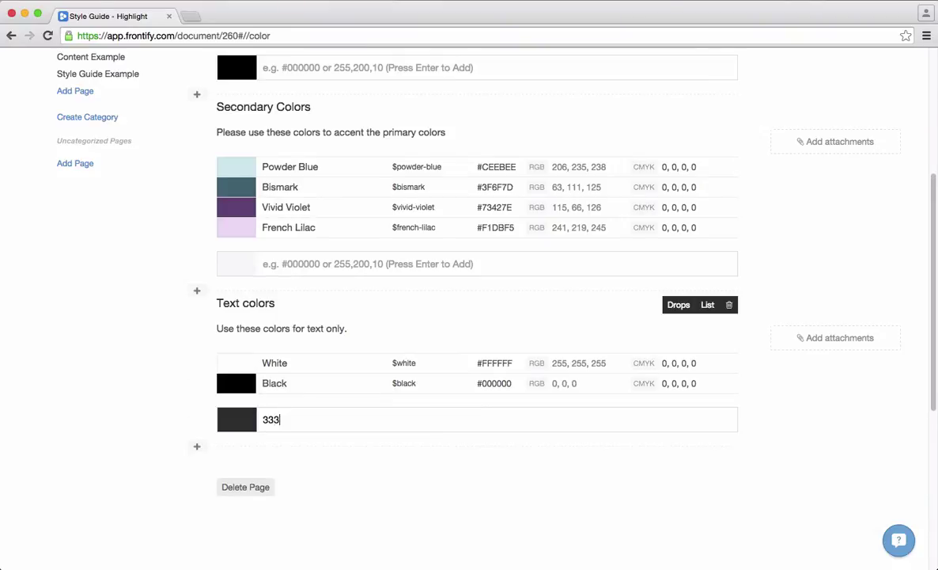
key(Return)
text(aaa)
key(Return)
text(999)
key(Return)
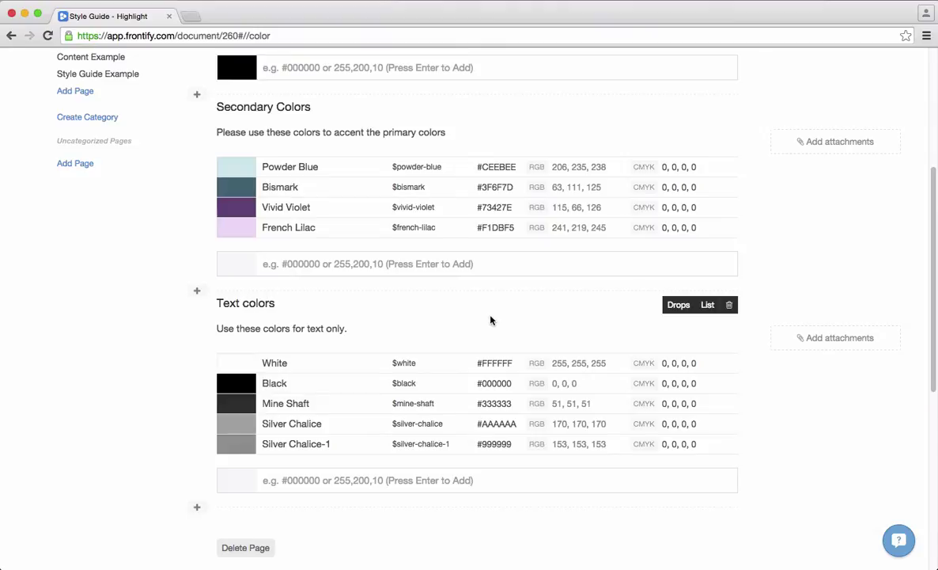
View the Color page outside edit mode, and return to editing to switch the Primary Colors palette to the Drops layout.
key(Escape)
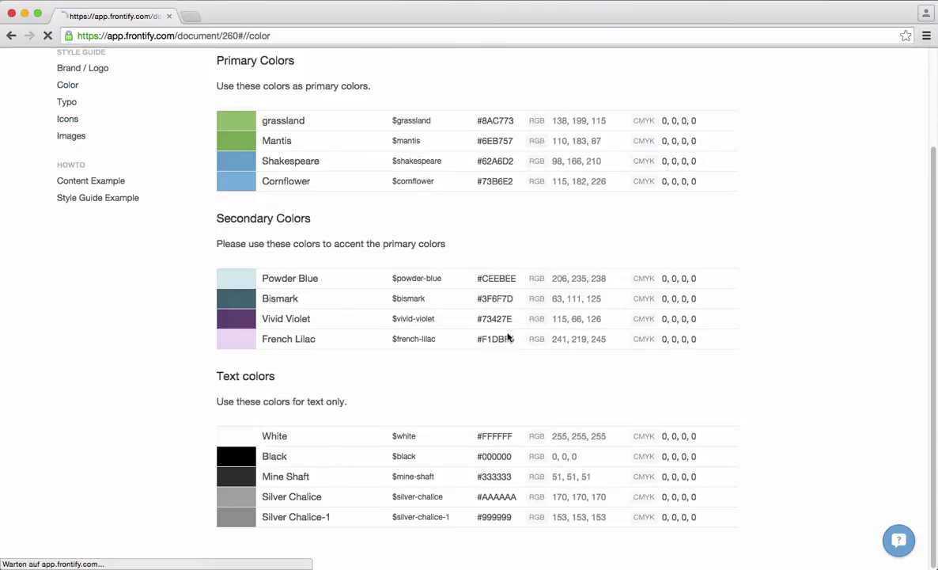
scroll(491, 350, down, 3)
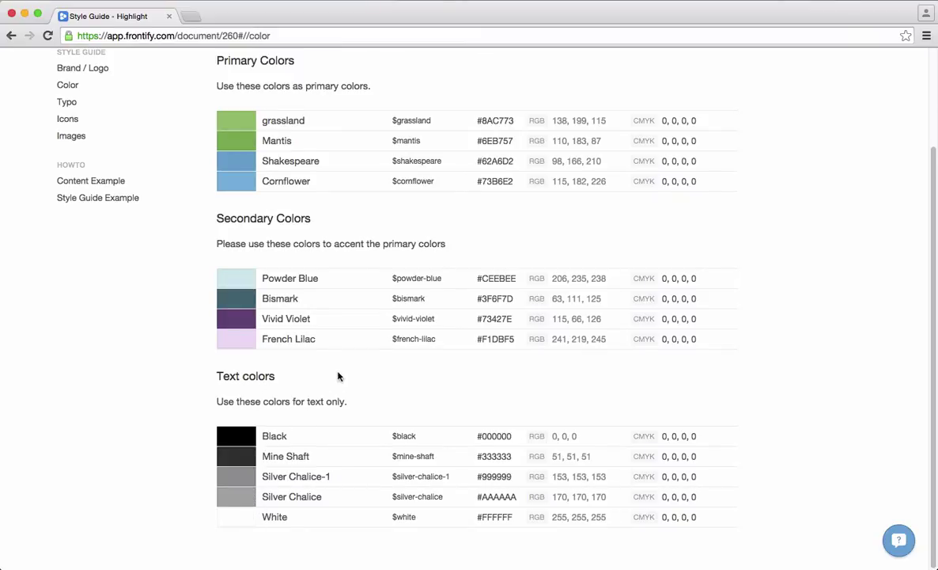
scroll(421, 398, up, 3)
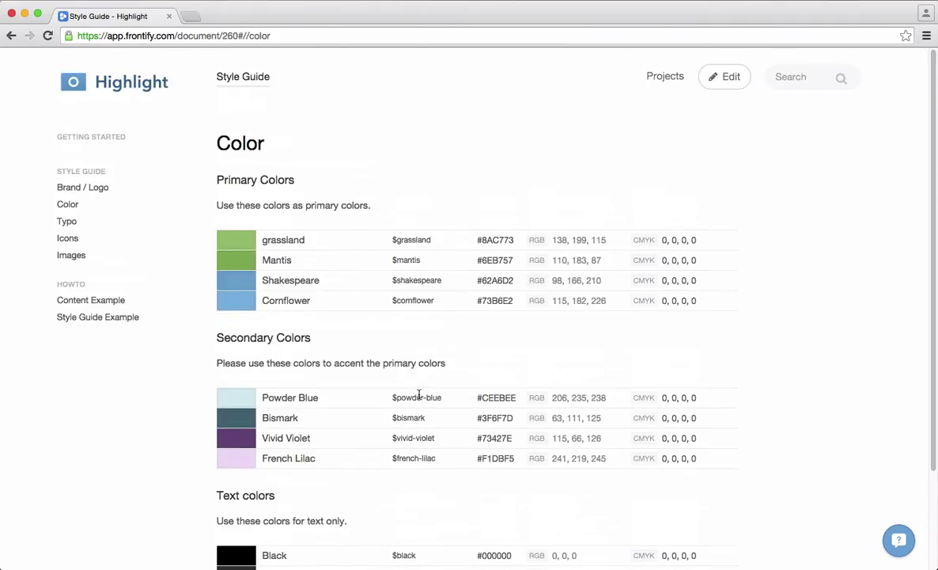
key(e)
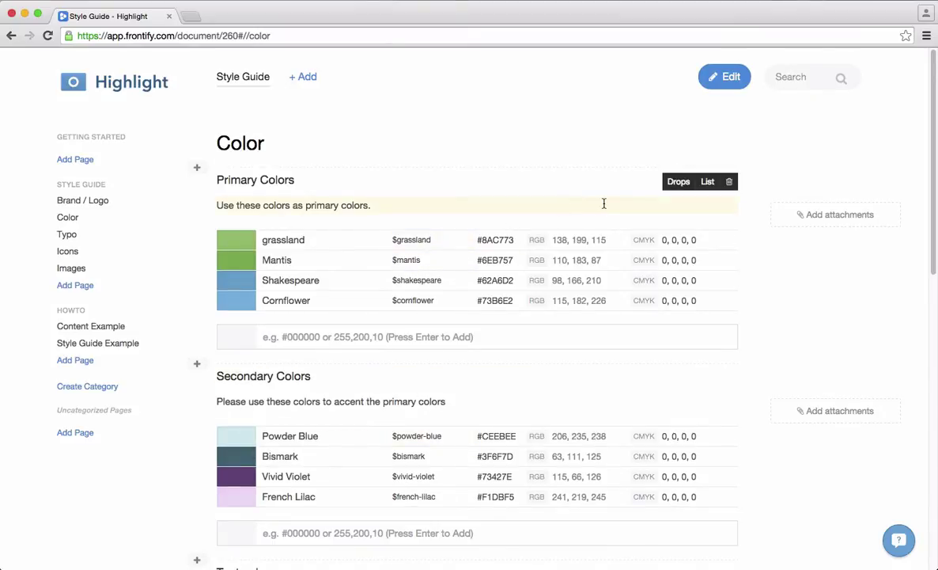
click(678, 182)
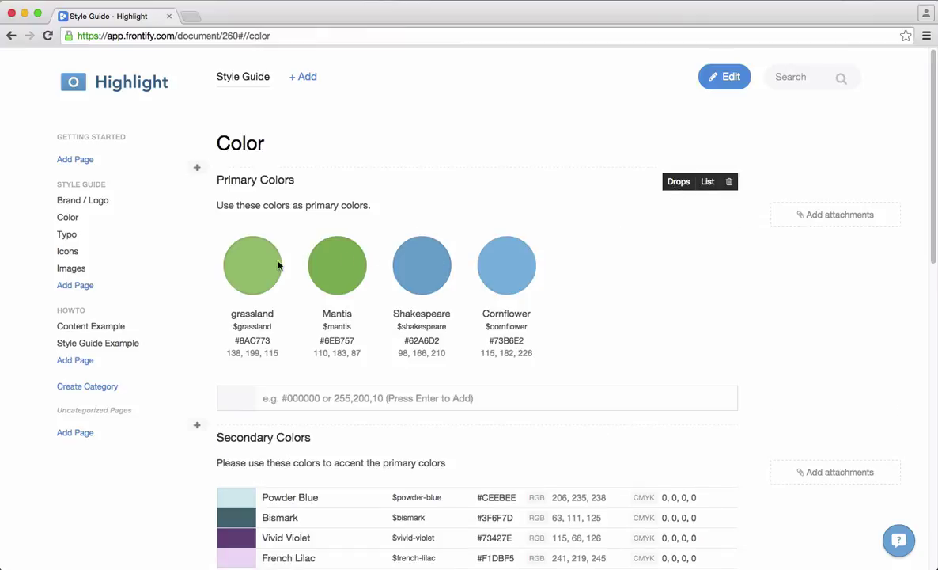
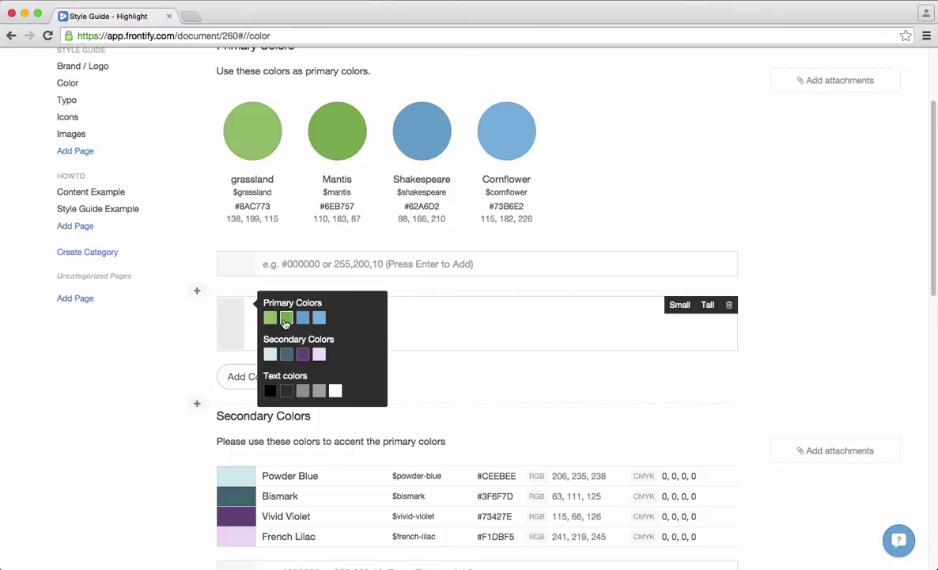
Fill the color bar below the primary palette with Mantis, grassland and Powder Blue, widening the grassland and Powder Blue segments.
click(286, 318)
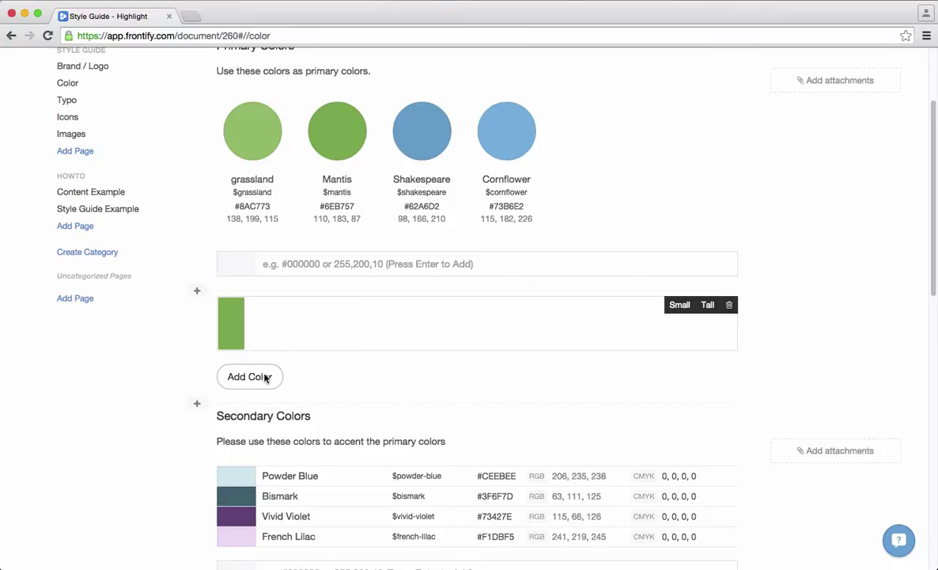
click(252, 377)
click(296, 317)
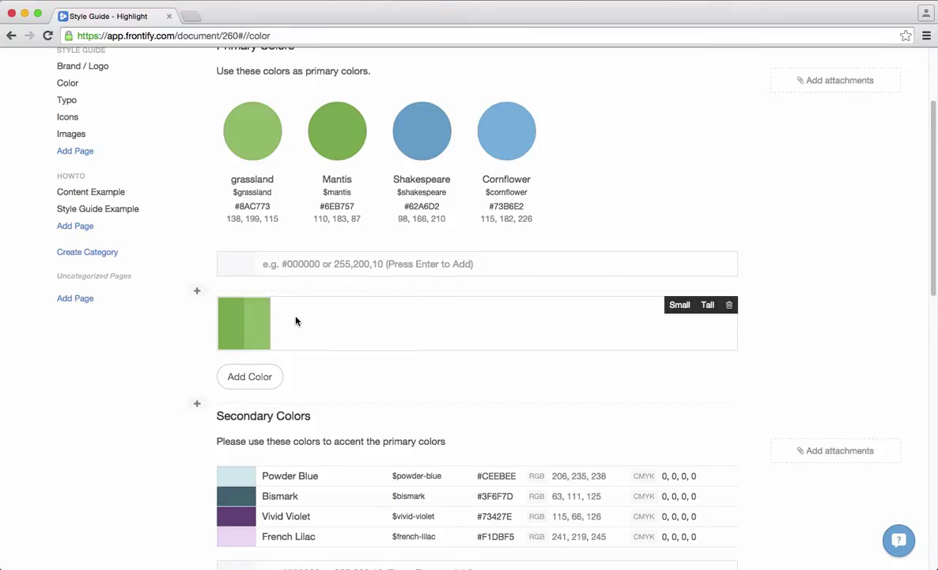
drag(268, 326, 335, 324)
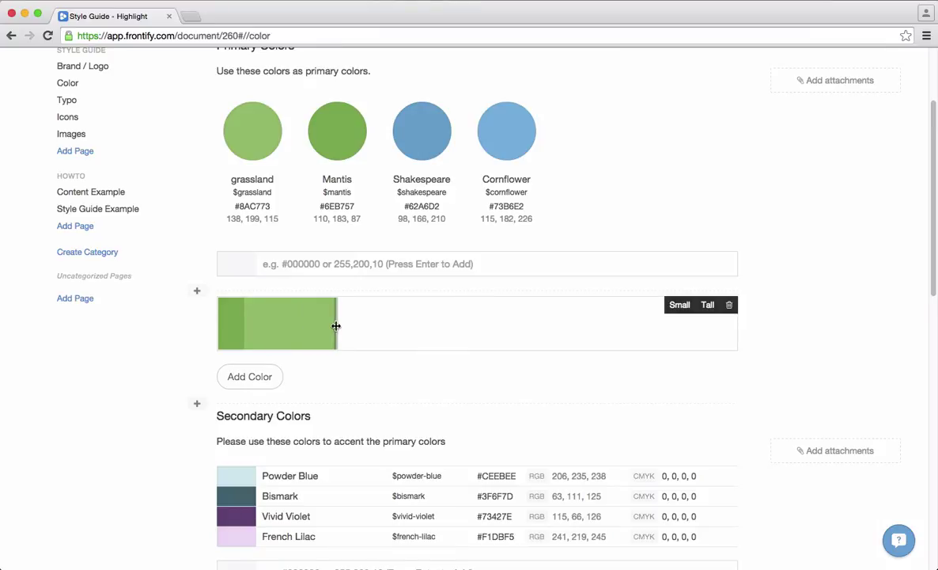
click(251, 383)
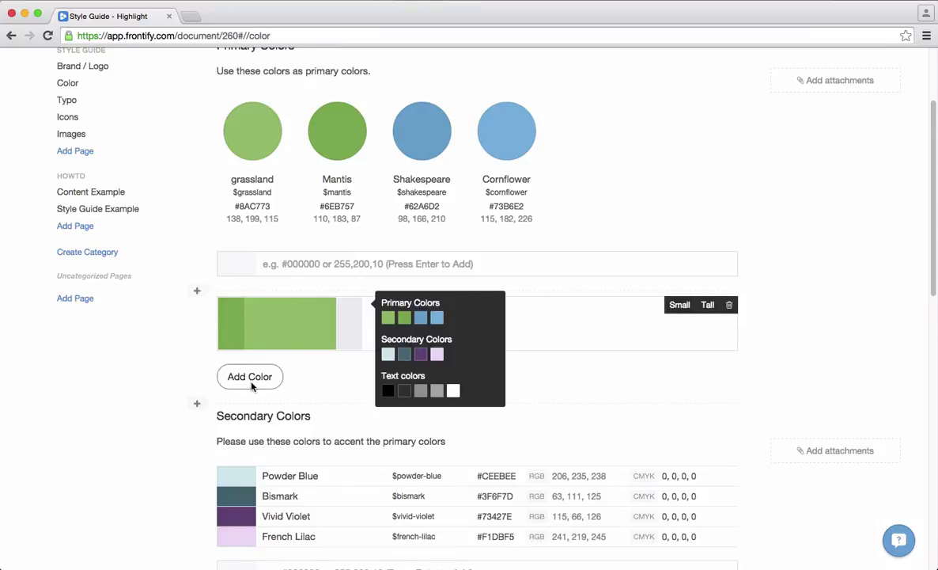
click(388, 354)
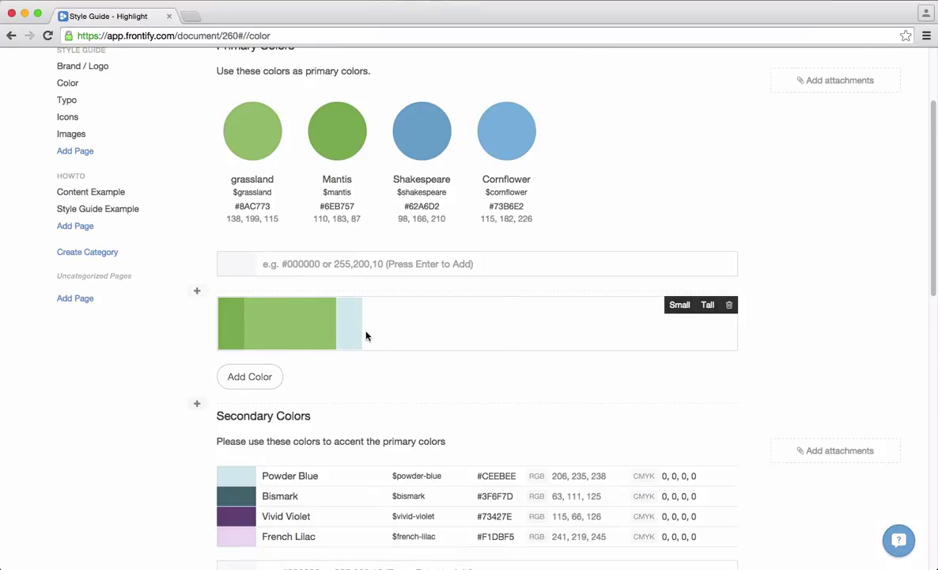
drag(364, 333, 423, 329)
Add Cornflower and Shakespeare to the color bar and widen Cornflower until the segments fill the whole bar.
click(242, 380)
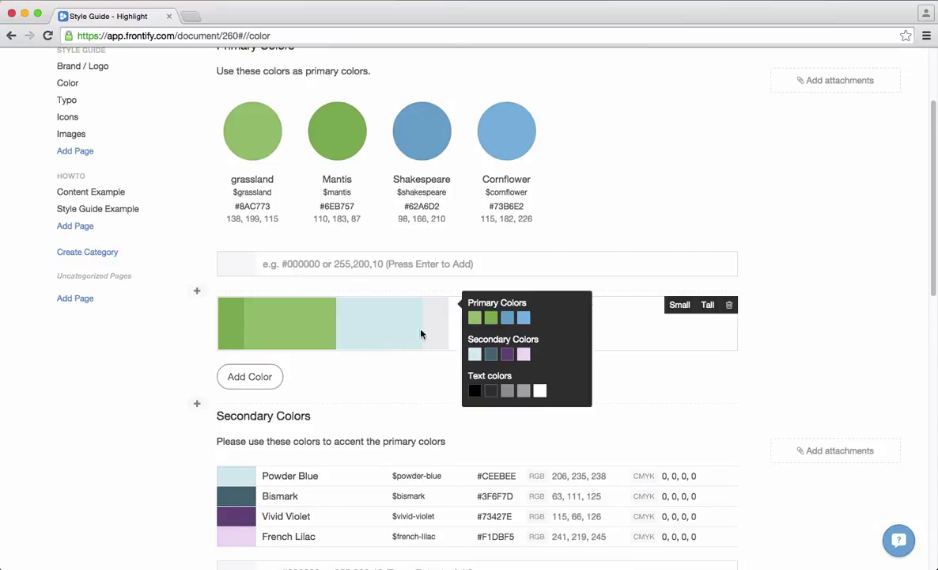
click(525, 318)
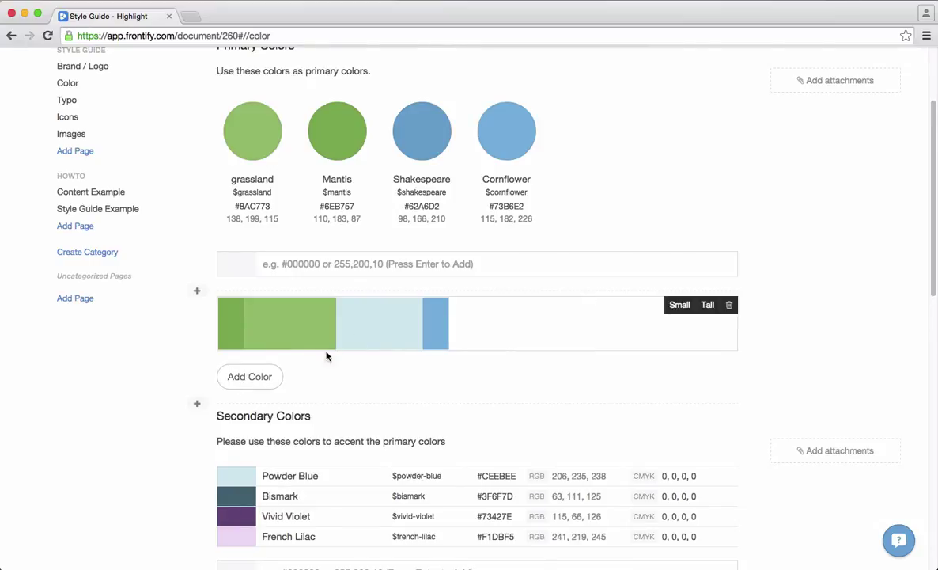
click(269, 378)
click(532, 320)
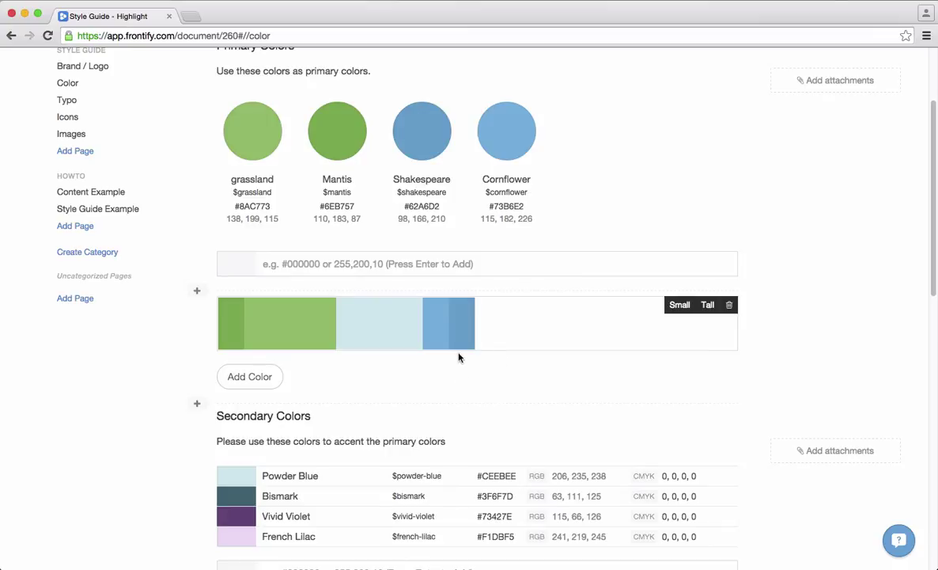
drag(446, 333, 710, 348)
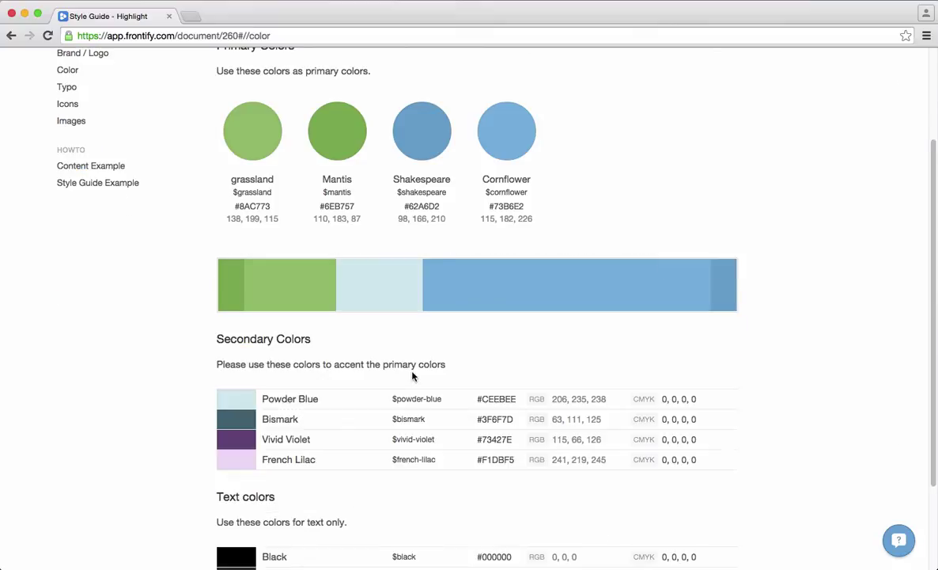
Set the color bar to the Small size and review the page outside edit mode.
click(680, 304)
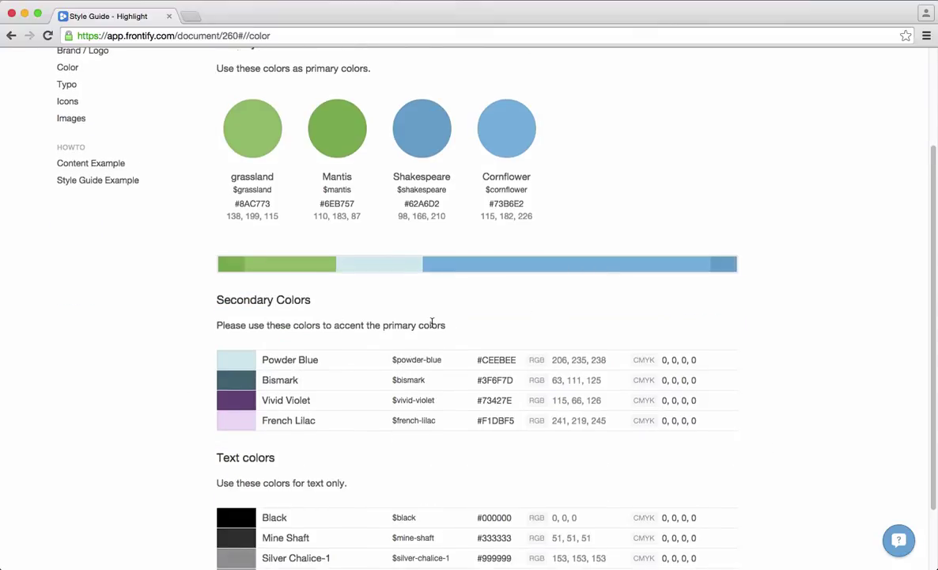
scroll(299, 332, down, 2)
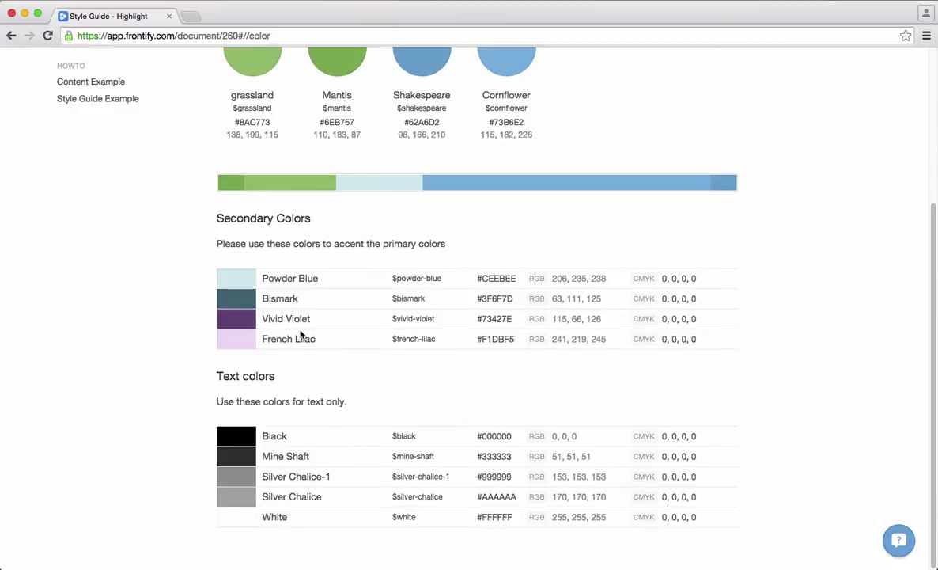
scroll(299, 333, up, 5)
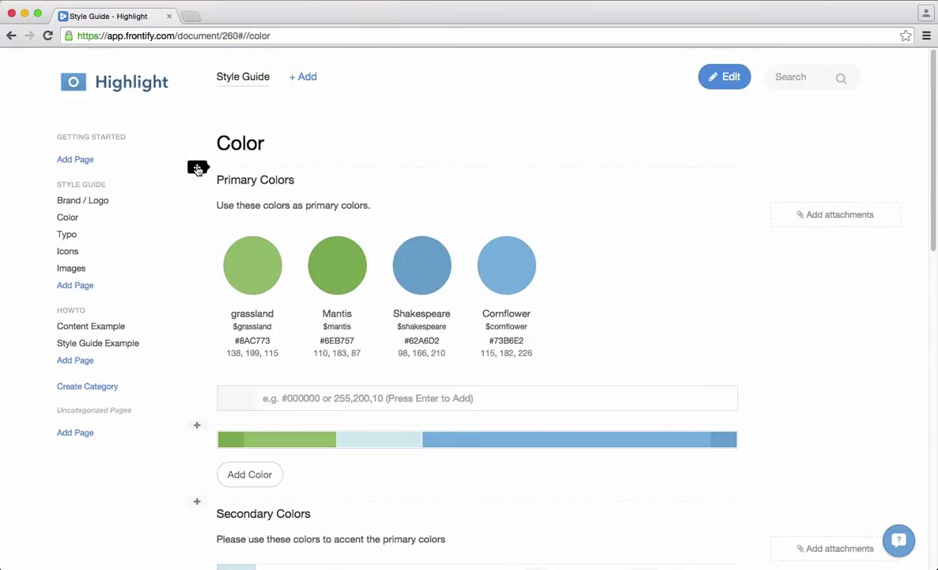
Insert the Color Swatches download package above the Primary Colors palette and leave edit mode.
click(198, 168)
click(279, 340)
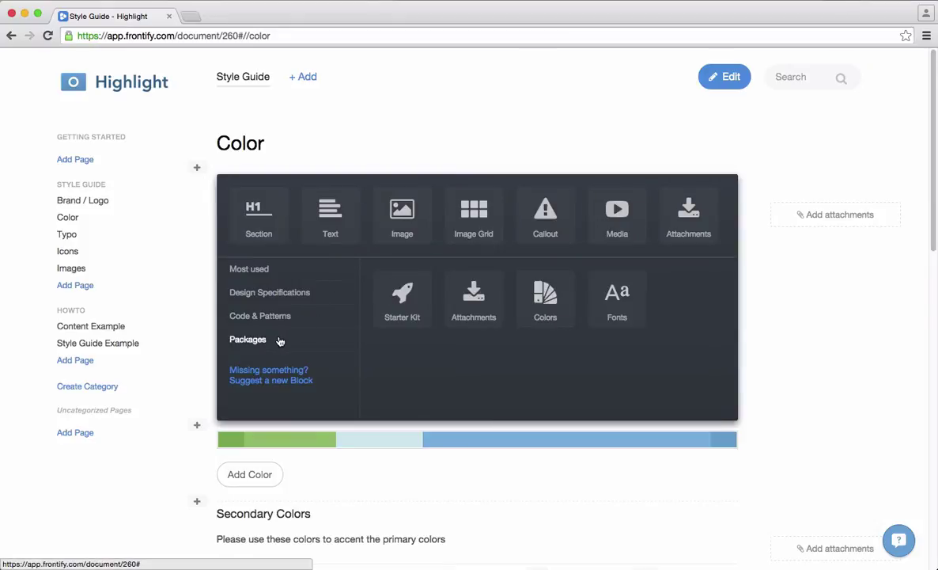
click(542, 311)
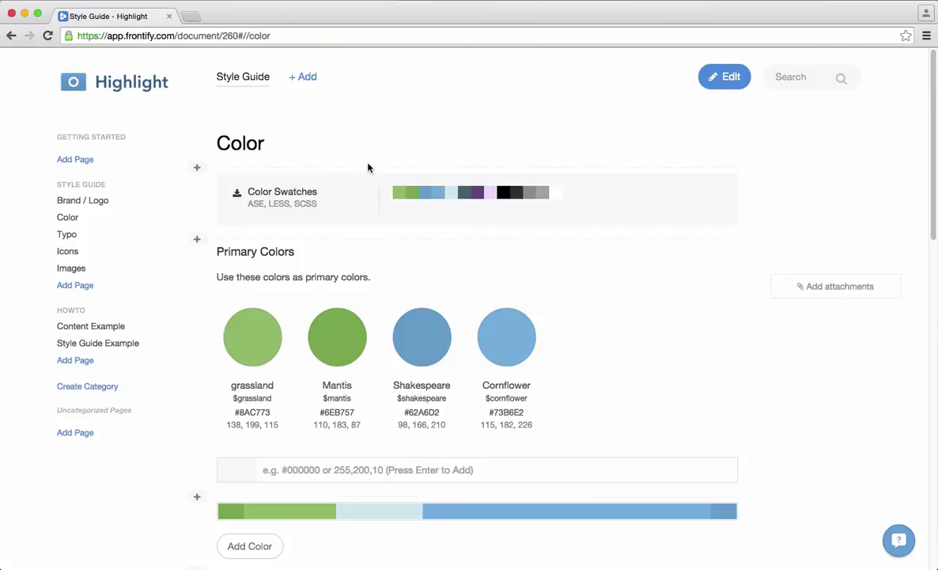
key(Escape)
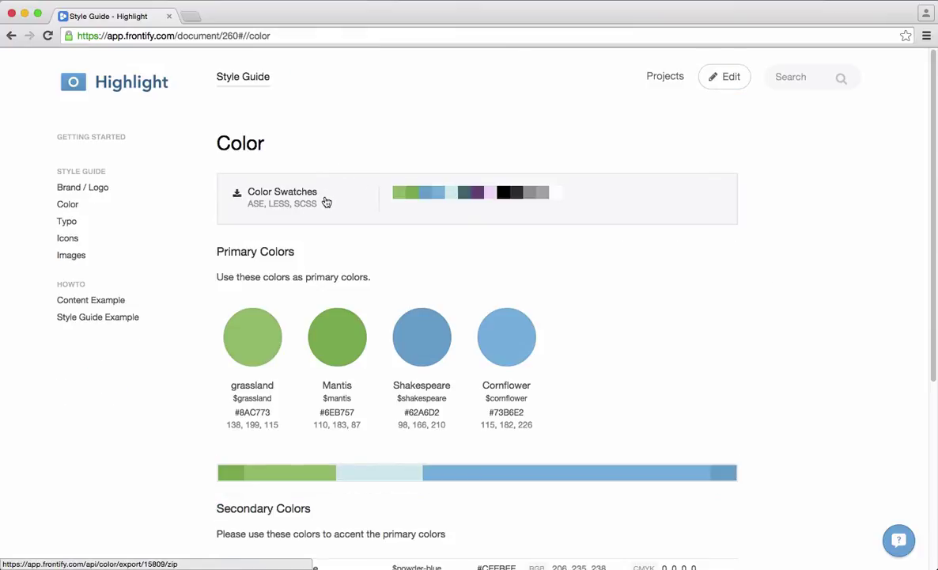
Download the color swatches package from the Color page and dismiss the browser's download notice.
click(326, 203)
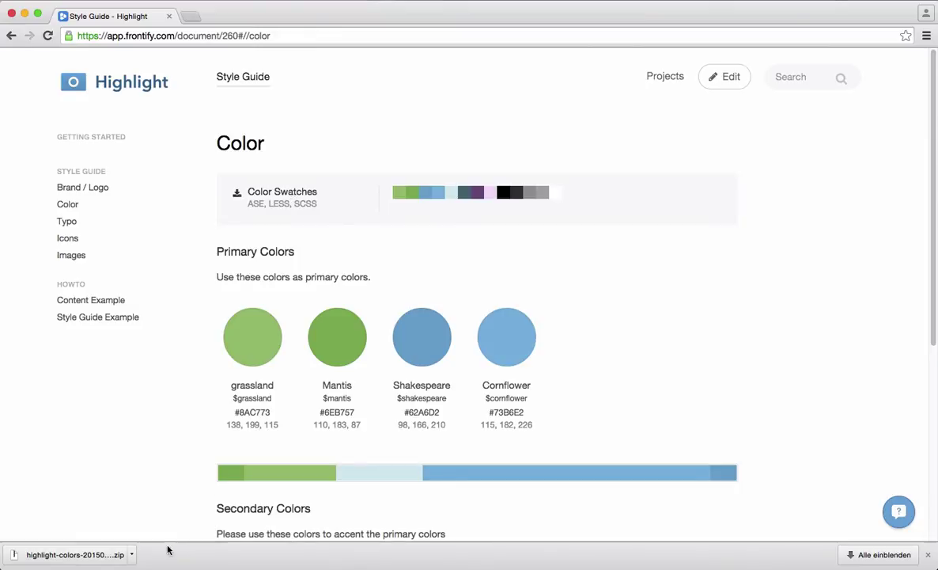
click(927, 553)
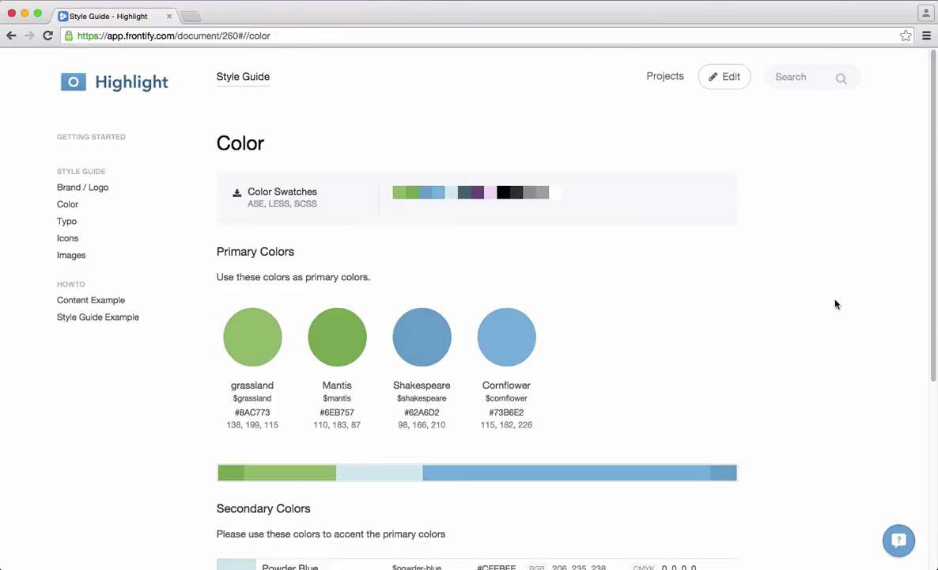
scroll(580, 288, down, 5)
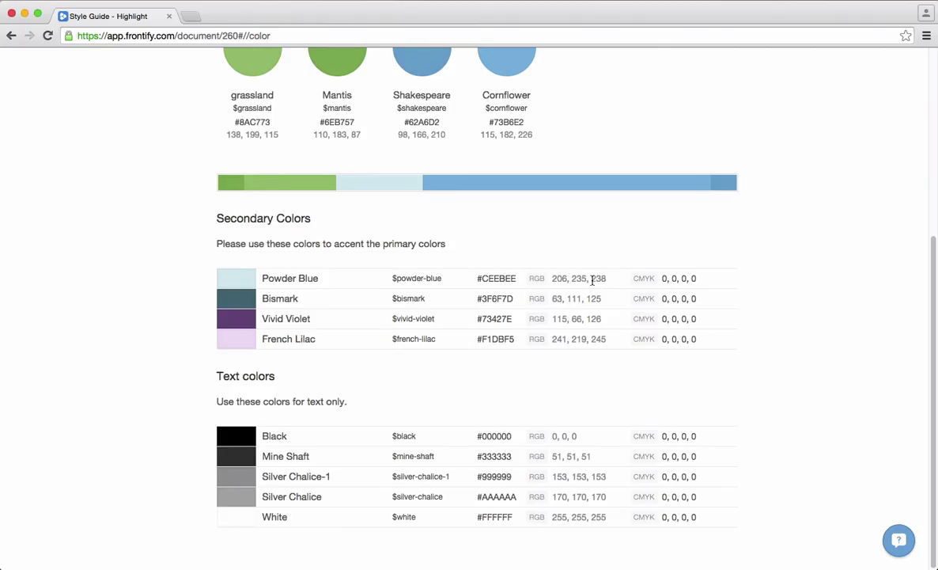
Open the Typo page for editing and delete its webfonts info callout.
scroll(591, 284, up, 5)
click(85, 222)
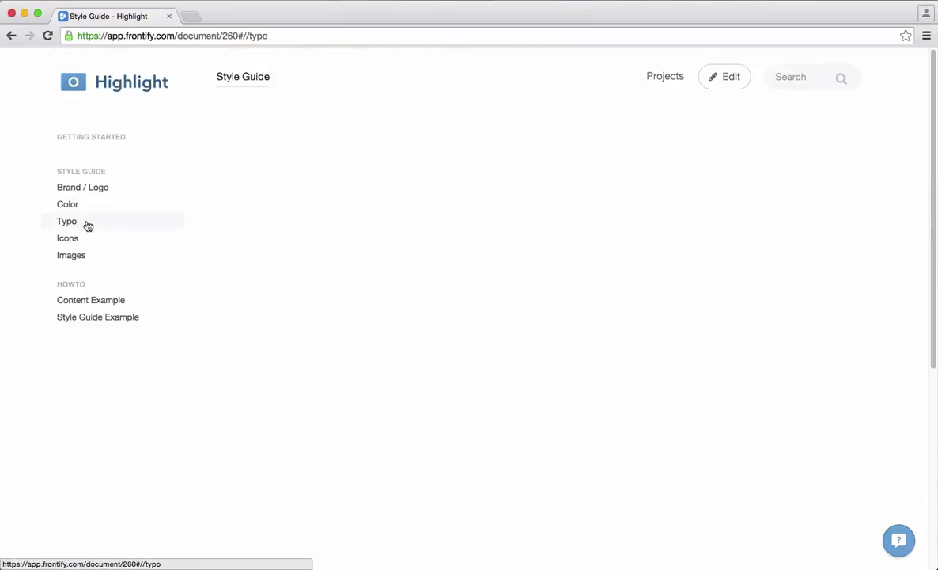
key(e)
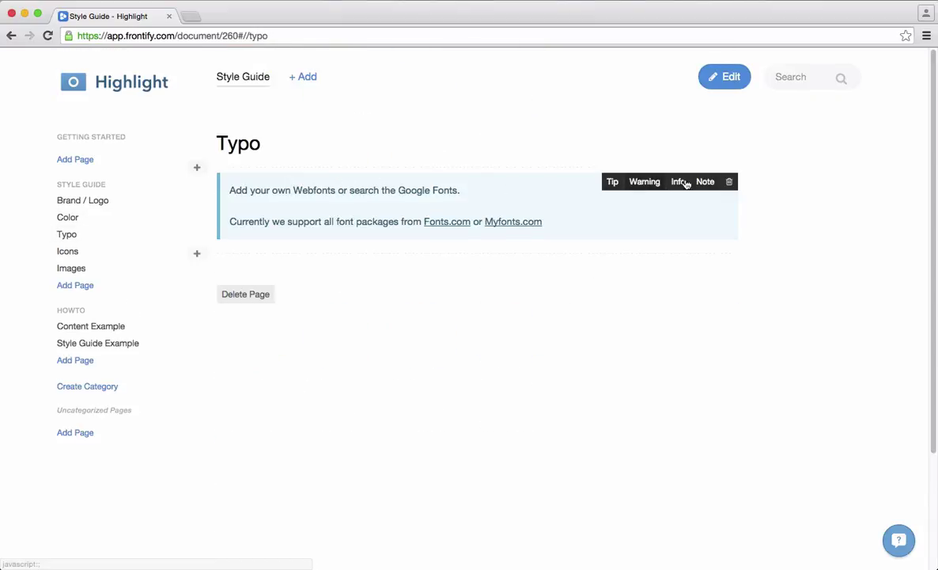
click(730, 183)
click(511, 365)
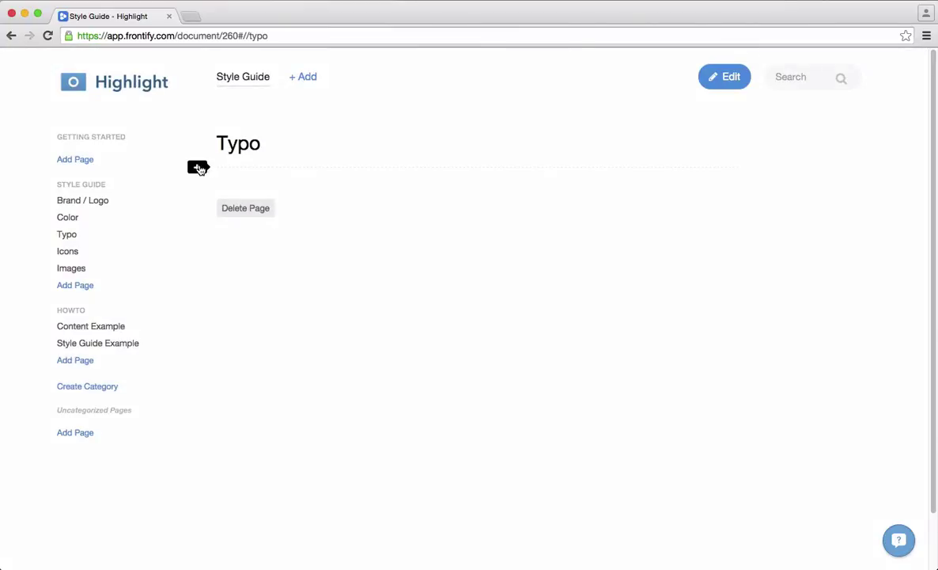
Add a Fonts block with EB Garamond to the Typo page and leave edit mode.
click(197, 167)
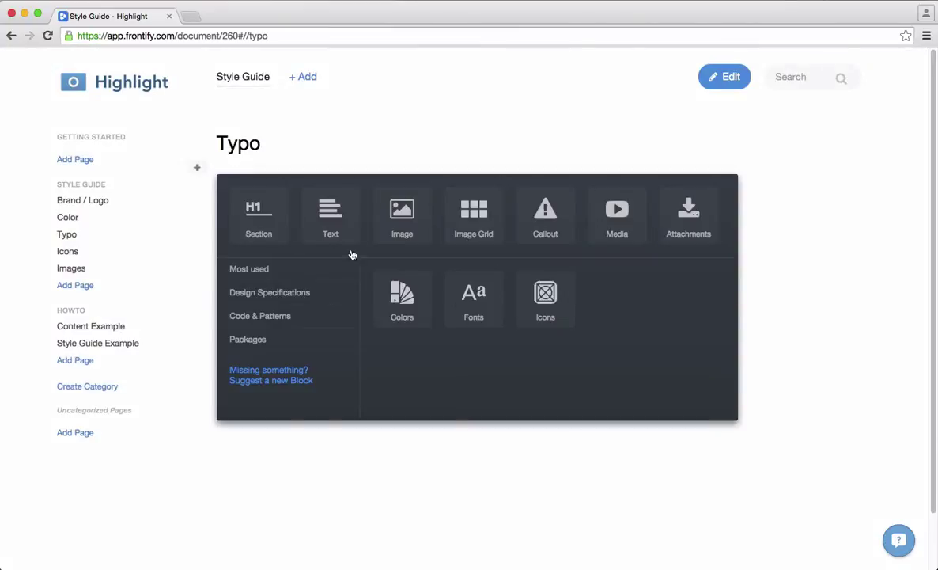
click(482, 317)
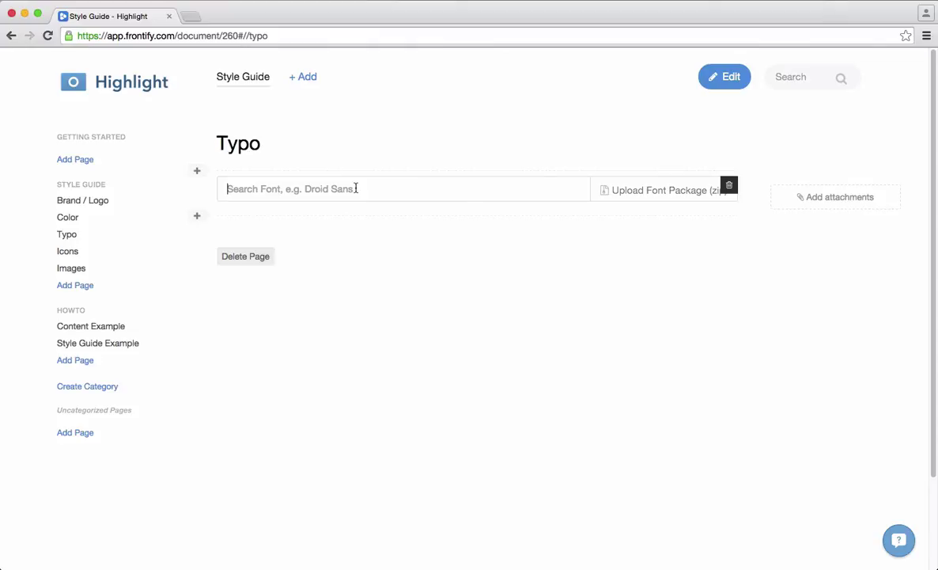
text(garam)
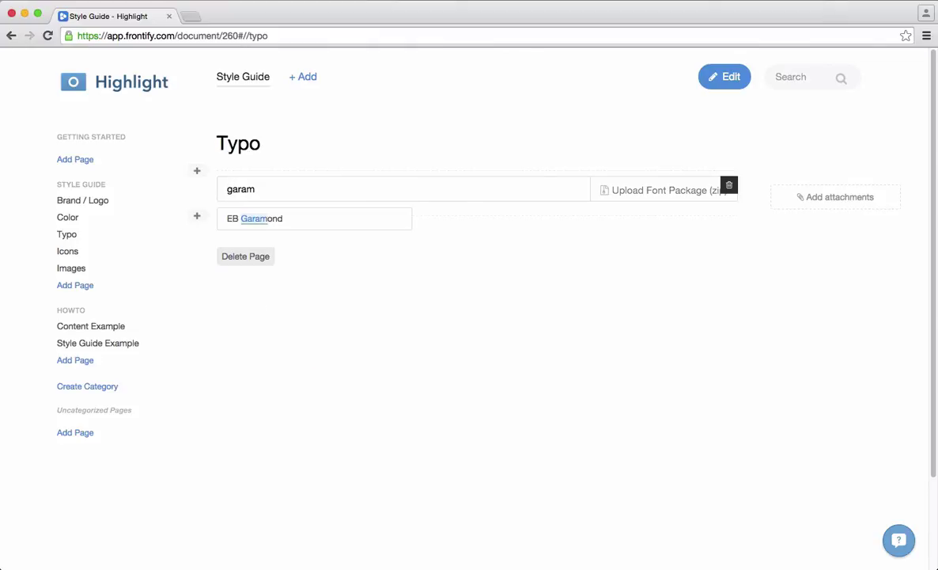
click(280, 219)
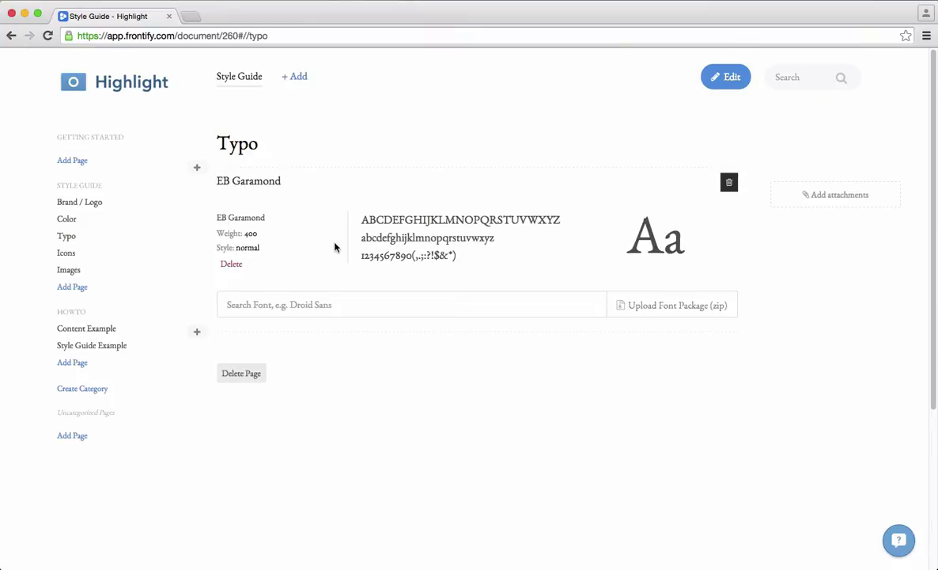
key(Escape)
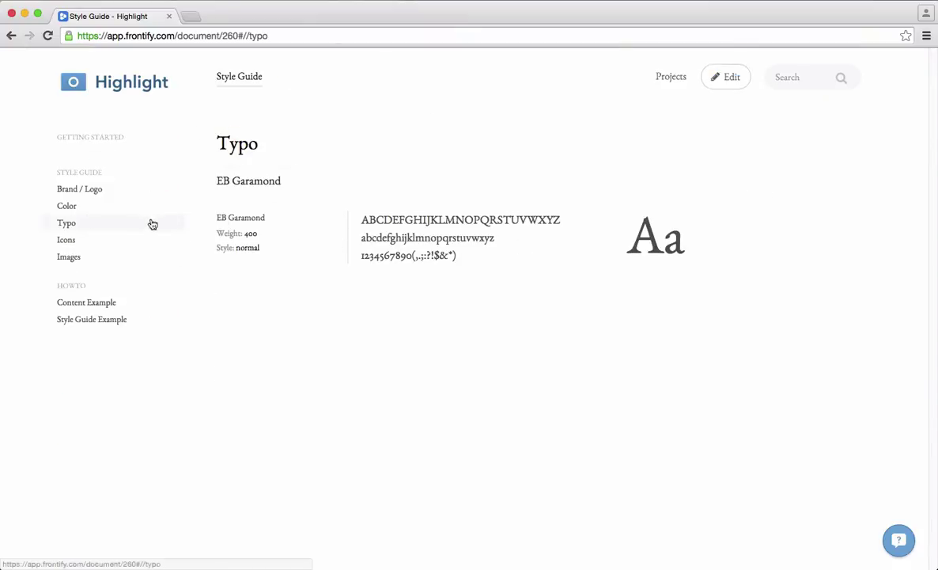
Return to edit mode and delete the EB Garamond fonts block from the Typo page.
key(e)
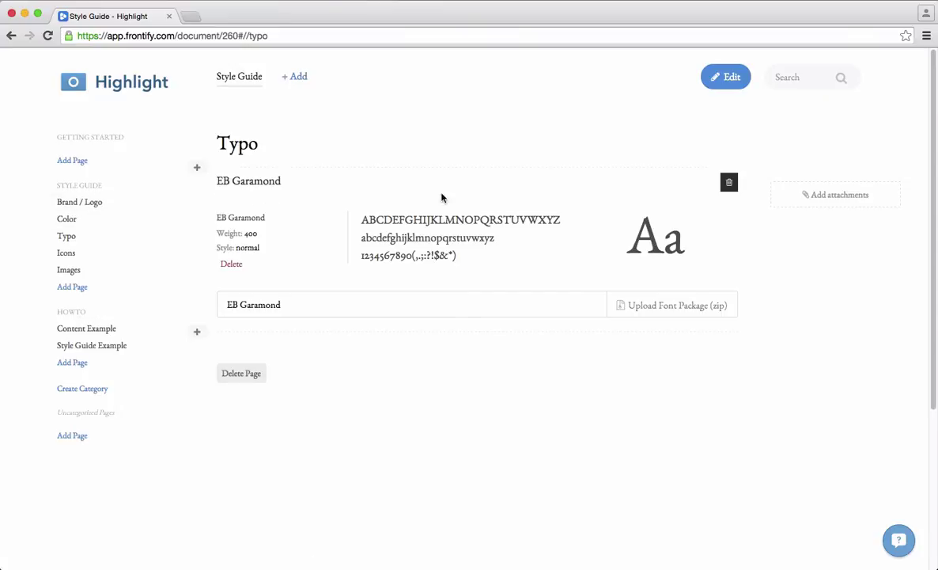
click(729, 185)
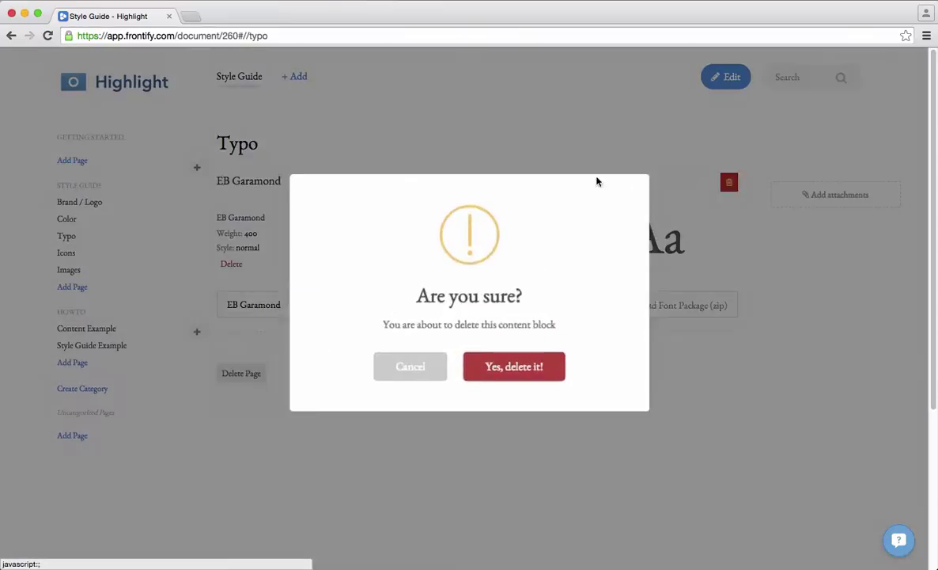
click(532, 362)
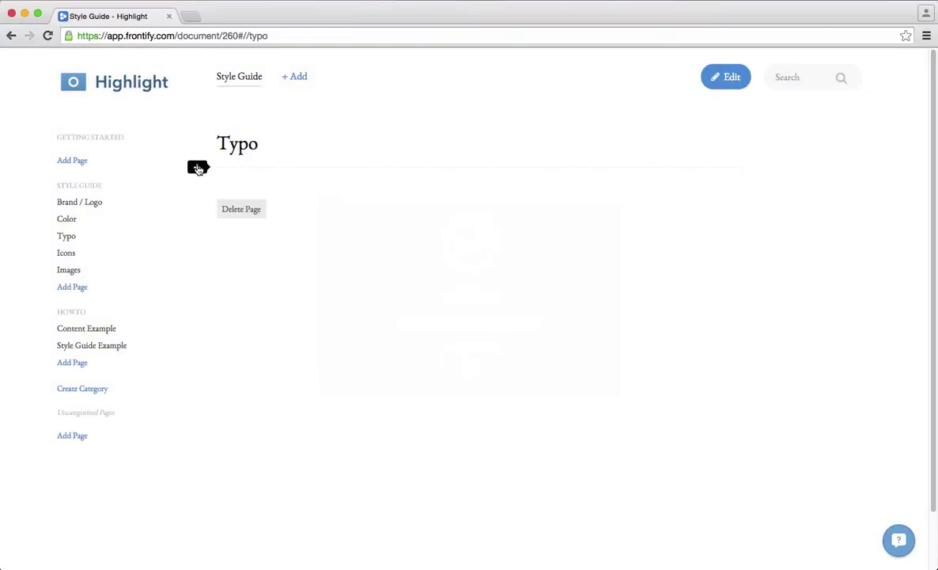
Insert a new Fonts block on the Typo page and fill it with the Lato font family.
click(197, 167)
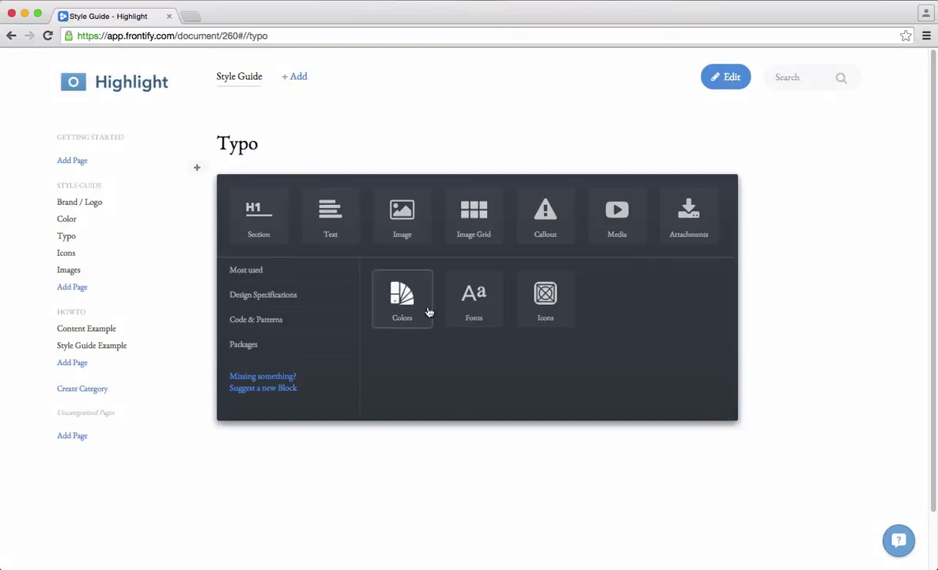
click(472, 299)
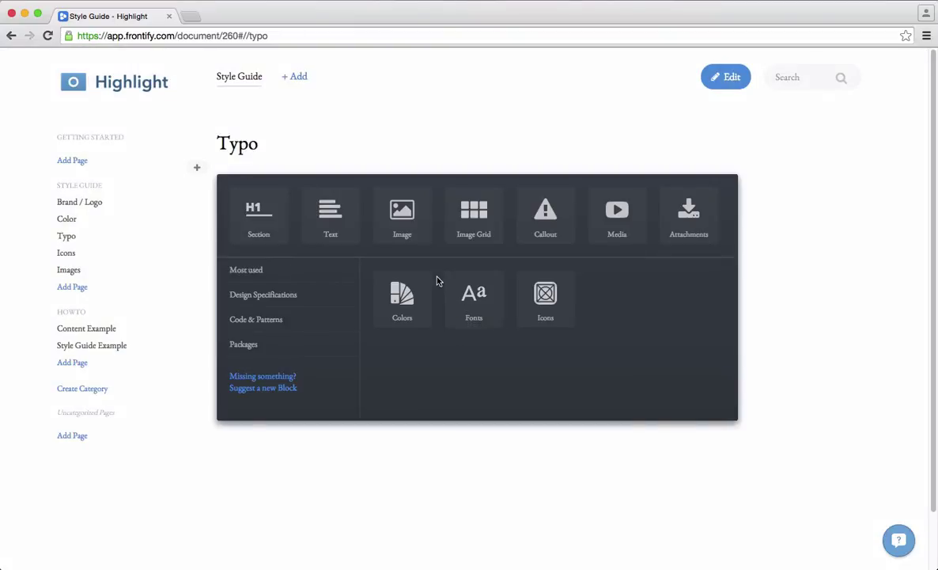
text(lato)
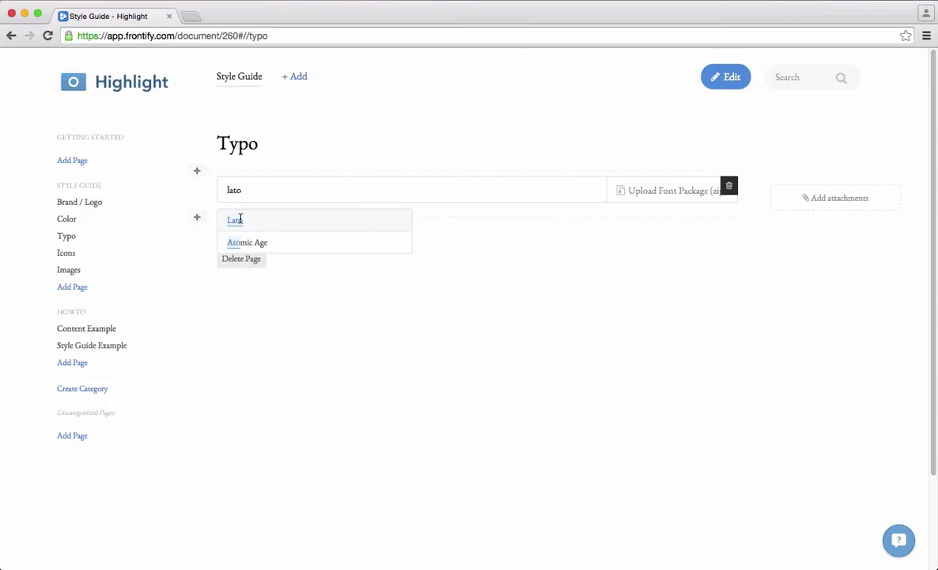
click(234, 220)
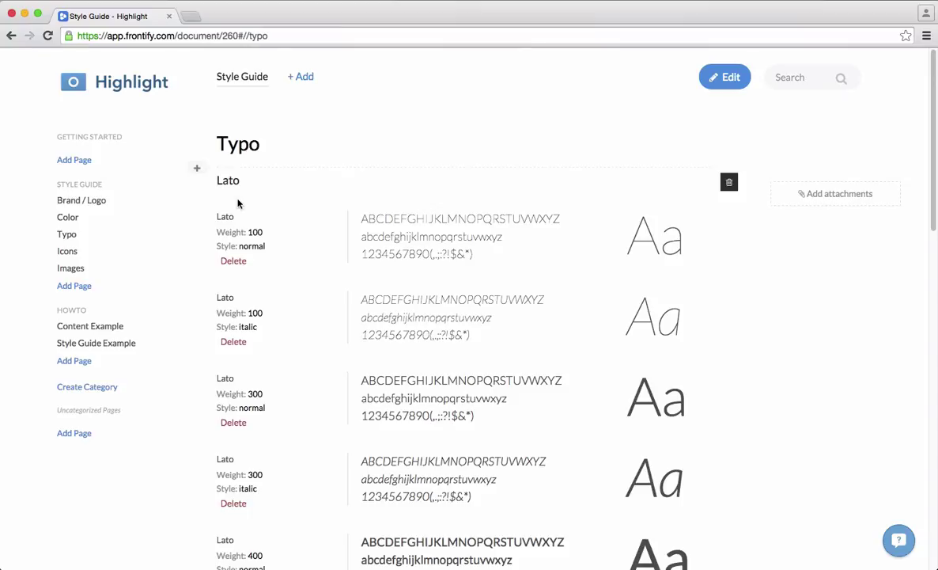
Delete the weight 100 italic and weight 300 italic styles from the Lato fonts block.
scroll(501, 321, down, 5)
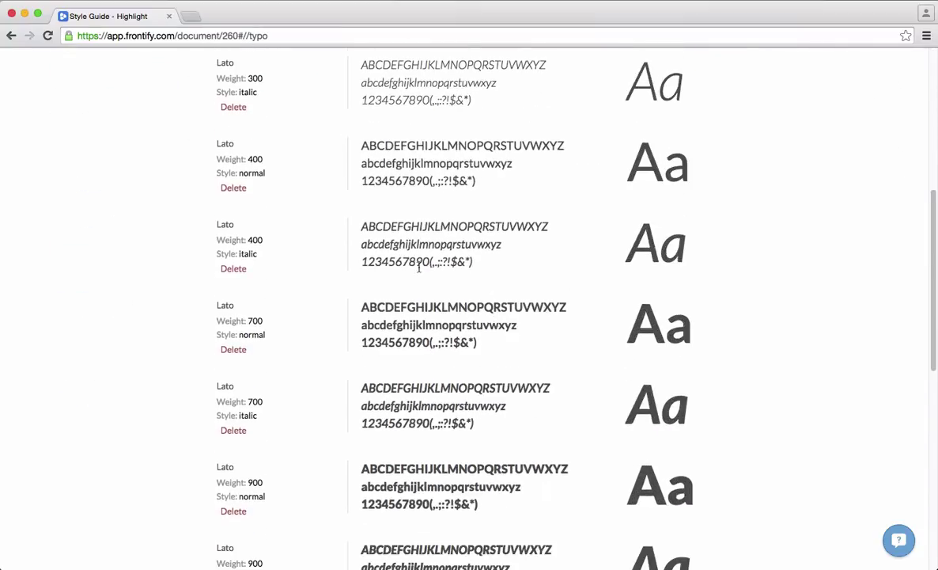
scroll(419, 268, down, 3)
scroll(415, 269, up, 3)
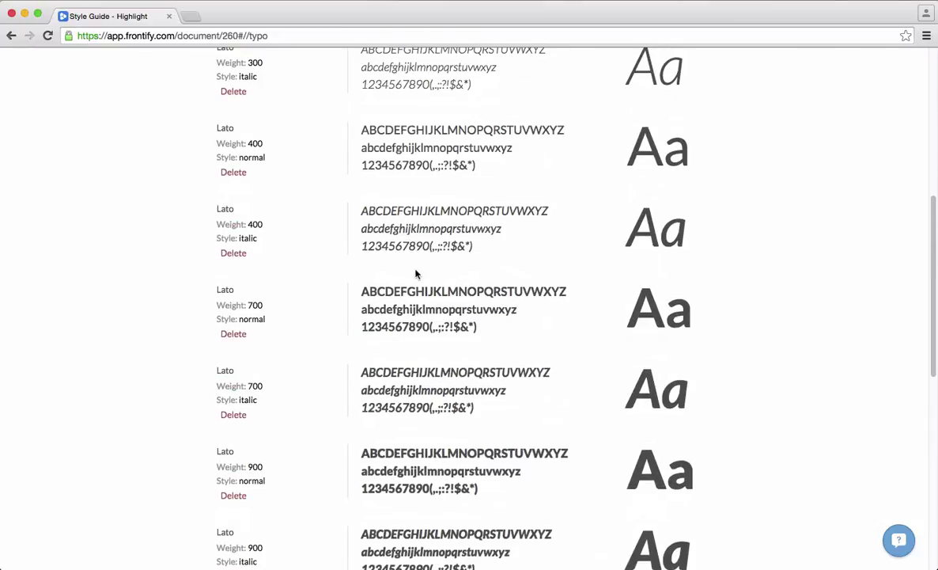
scroll(415, 274, up, 4)
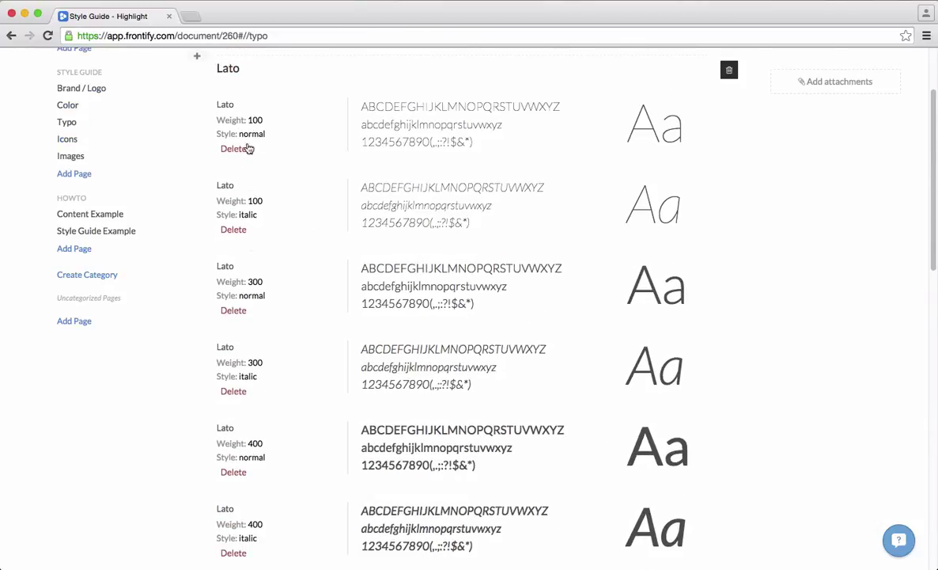
click(238, 229)
click(503, 355)
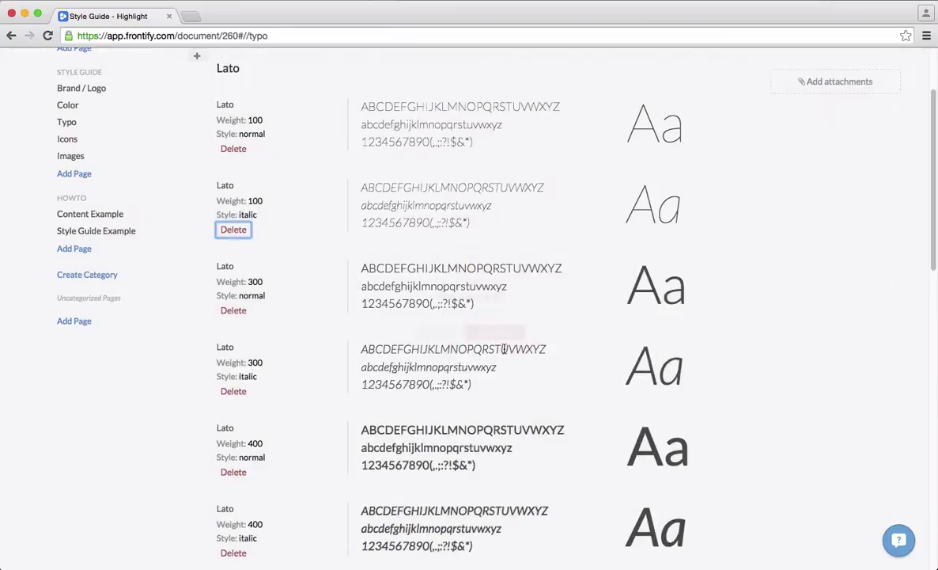
click(232, 313)
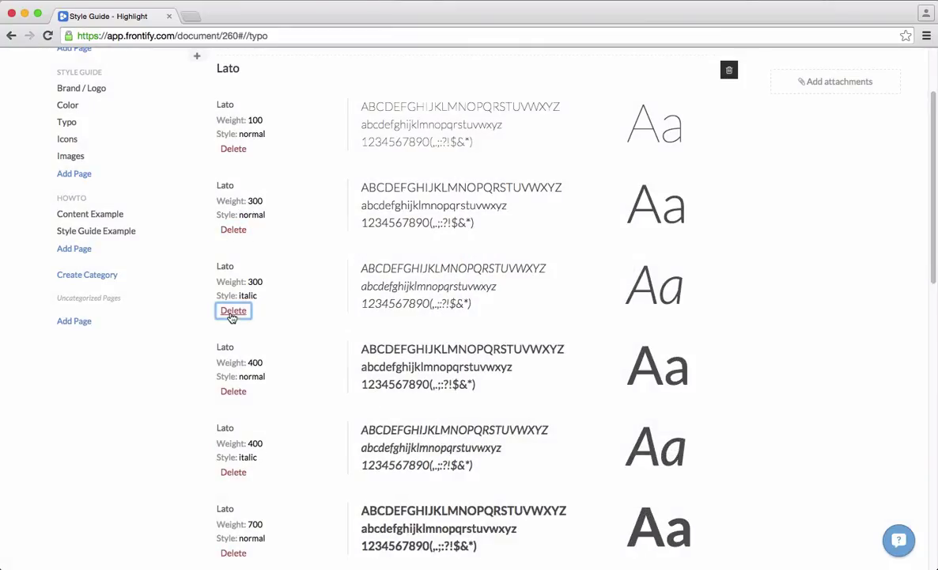
click(496, 360)
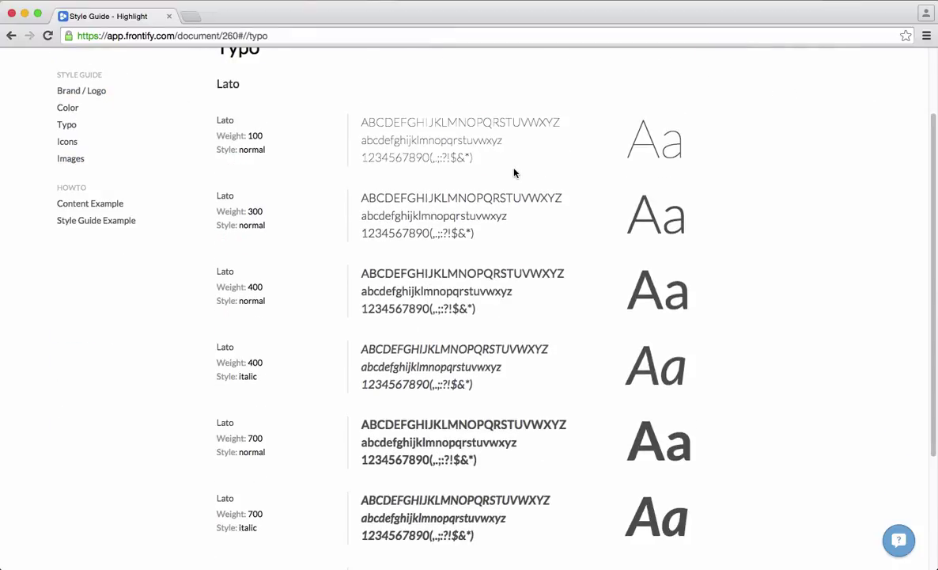
Delete the whole Lato fonts block from the Typo page.
scroll(443, 281, down, 5)
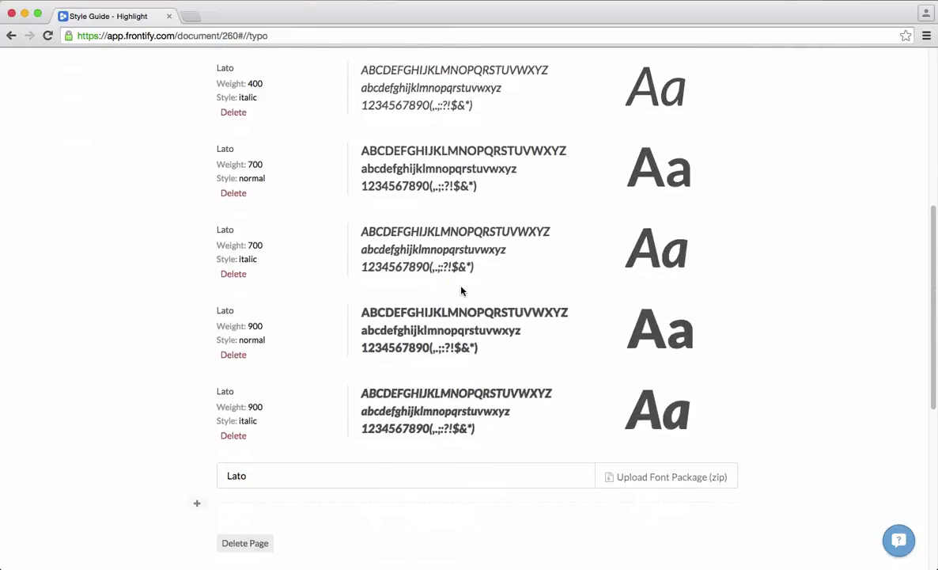
double_click(322, 474)
scroll(492, 327, up, 5)
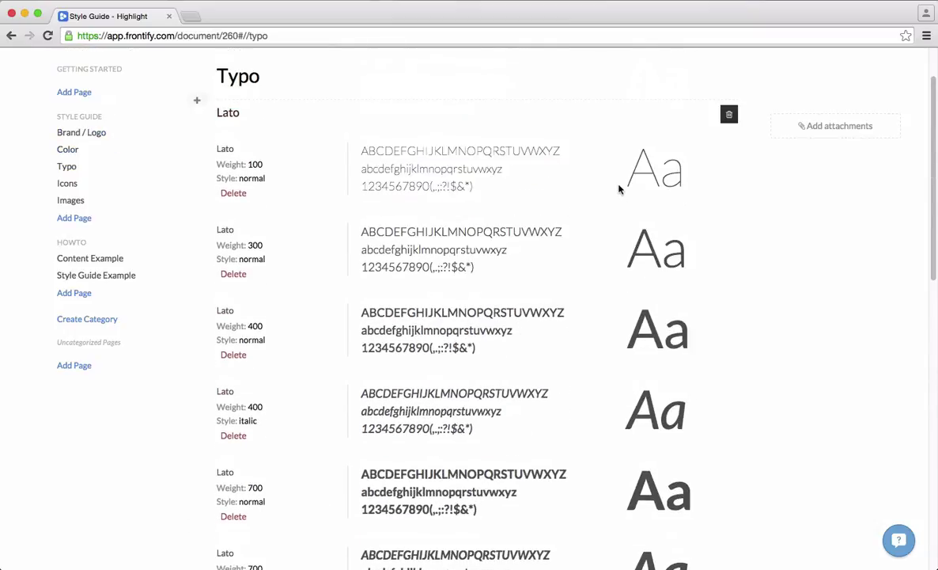
mouse_move(732, 120)
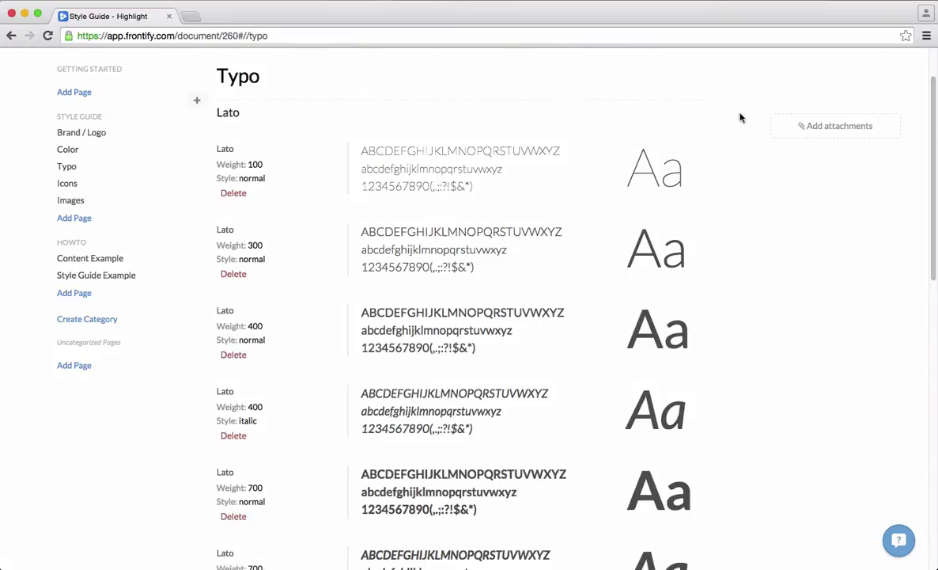
click(730, 116)
click(543, 365)
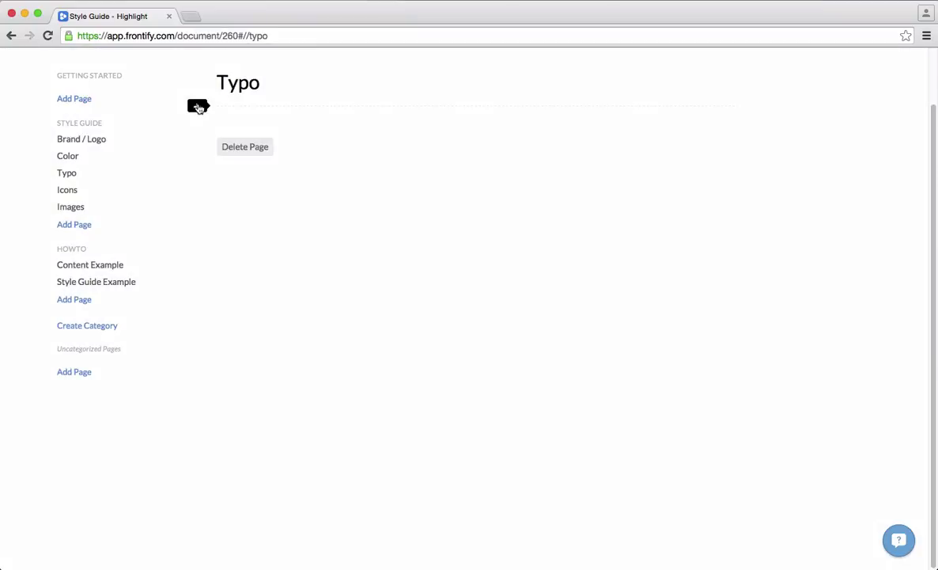
Insert a Fonts block on the Typo page and upload the font package MyFontsWebfontsKit.zip from the Fonts folder.
click(197, 106)
click(484, 237)
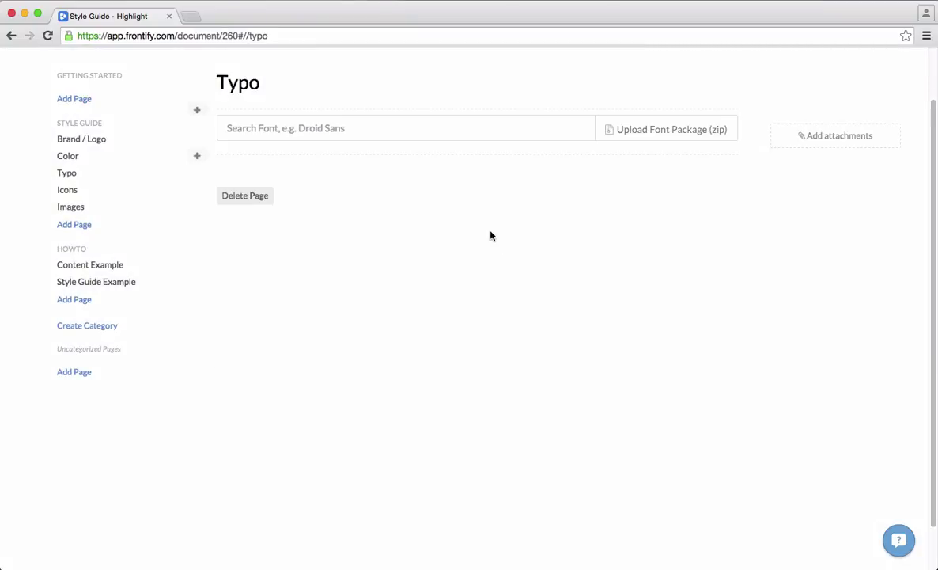
click(646, 133)
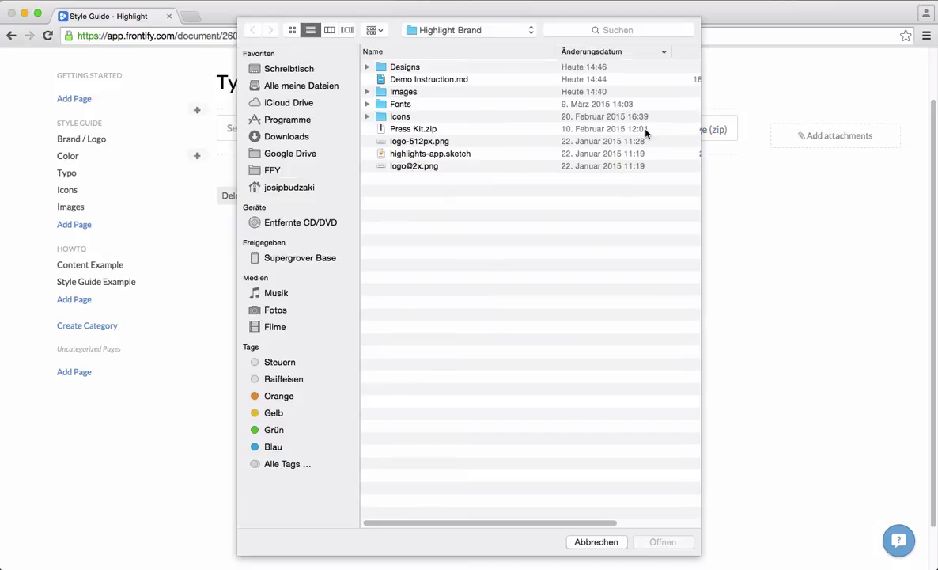
click(368, 105)
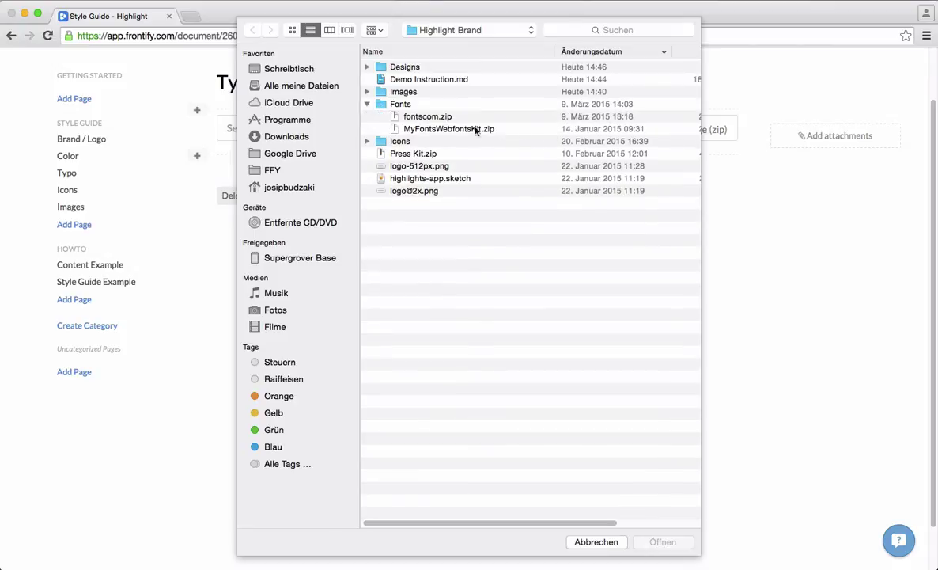
click(442, 130)
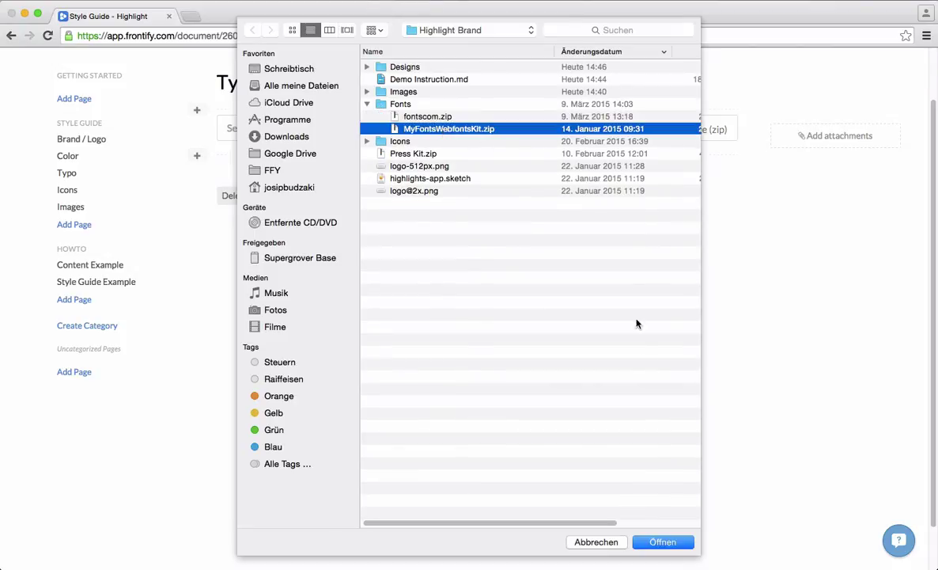
click(663, 542)
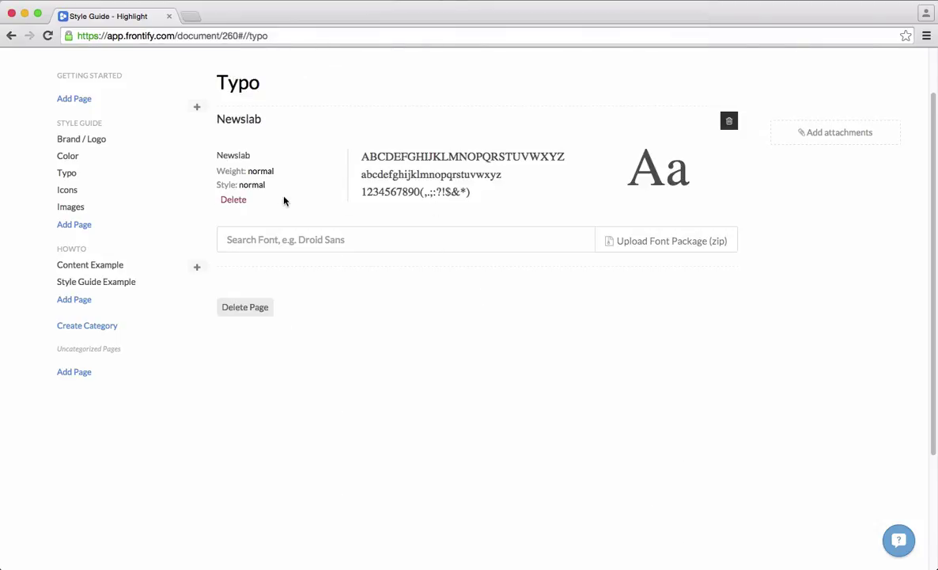
Upload the font package fontscom.zip to the same fonts block and review the Typo page outside edit mode.
click(677, 247)
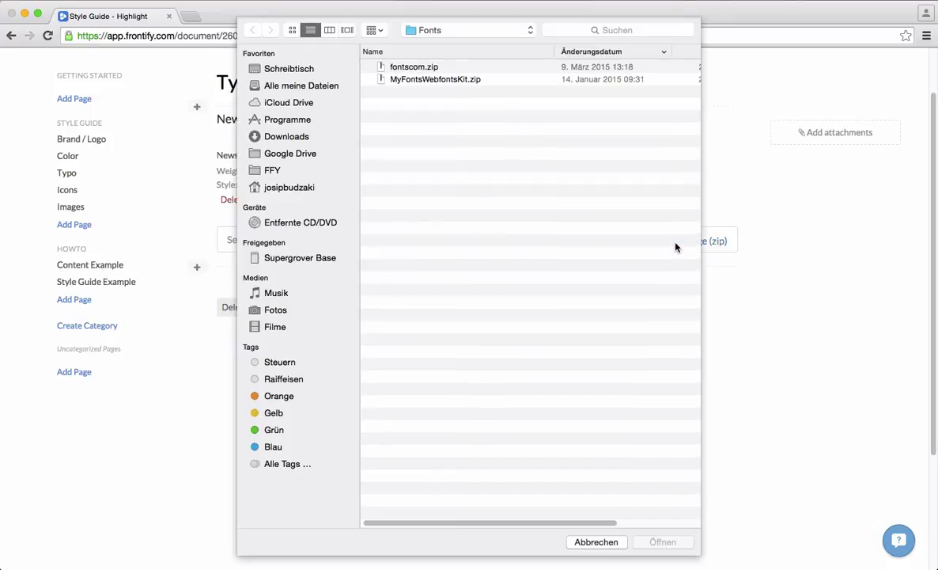
double_click(424, 70)
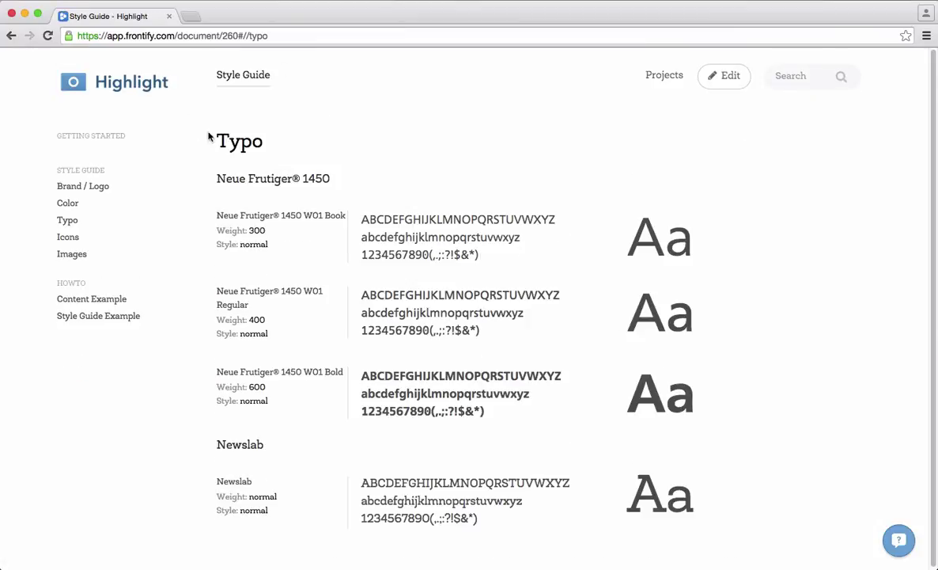
drag(208, 141, 347, 153)
click(433, 197)
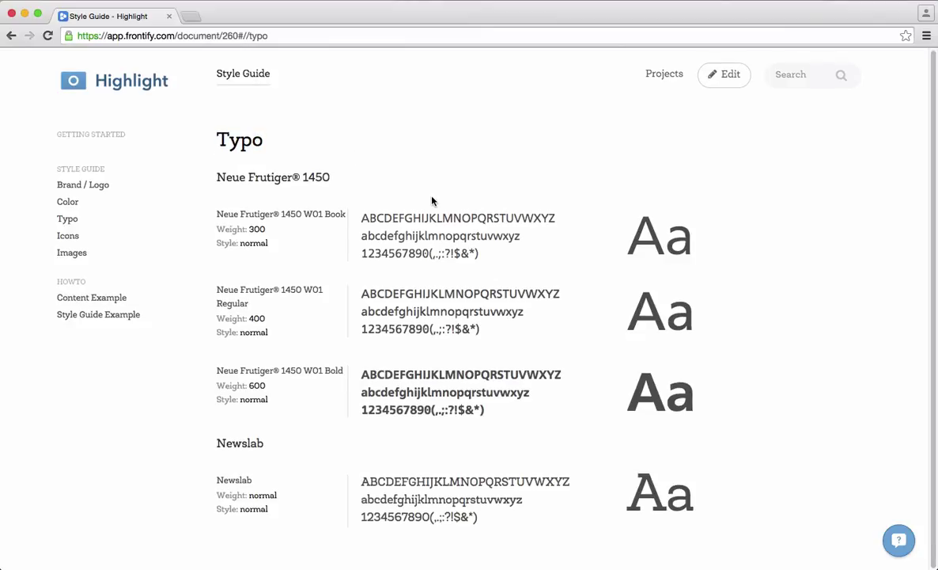
scroll(428, 324, down, 1)
Put the Typo page into edit mode and add a section heading titled Fonts above the Neue Frutiger 1450 fonts.
key(e)
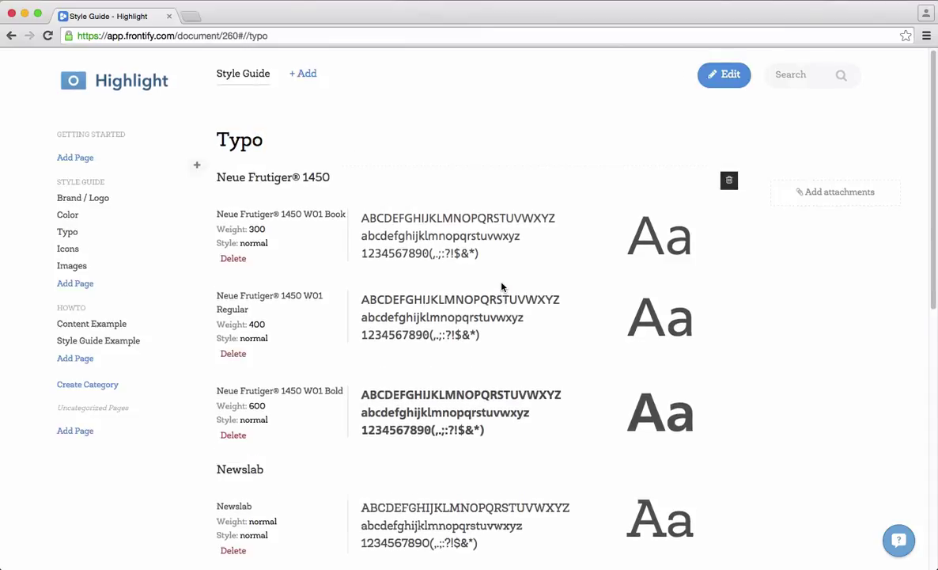
click(196, 165)
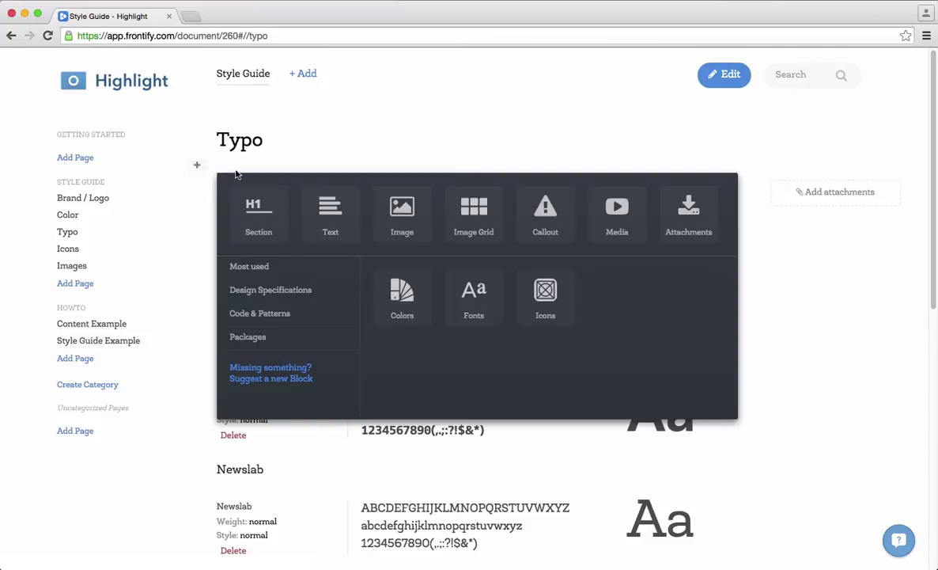
click(258, 211)
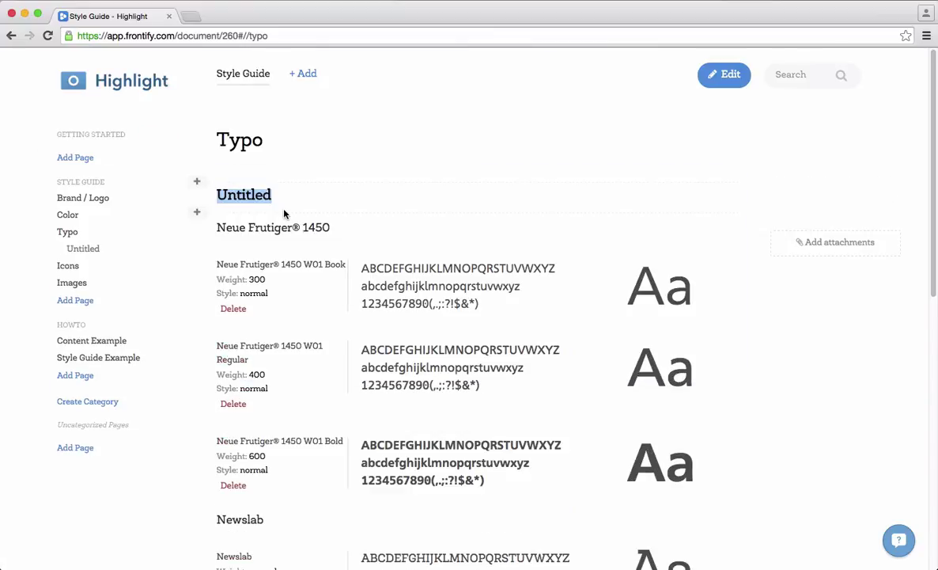
text(Fonts)
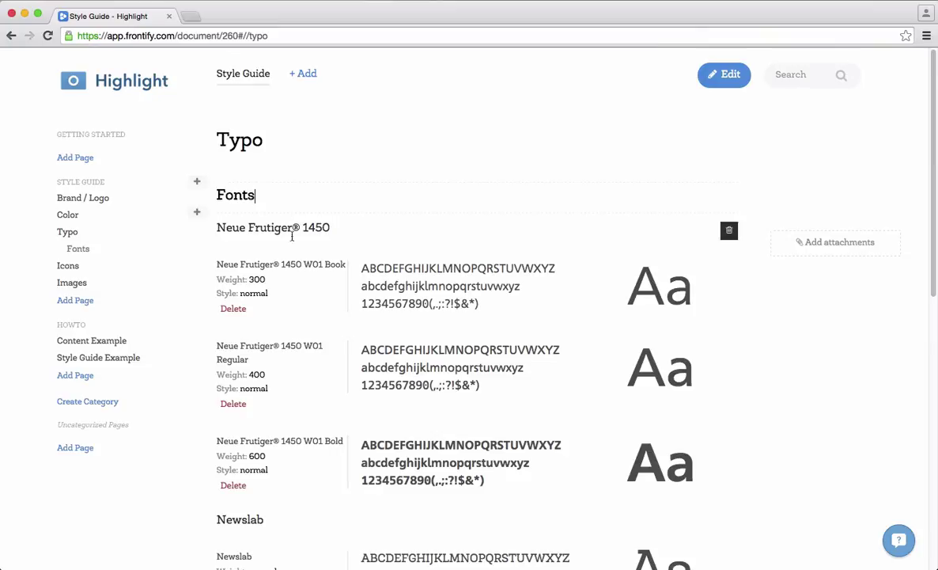
Add a section heading titled Styles below the fonts block on the Typo page.
scroll(297, 247, down, 3)
click(197, 529)
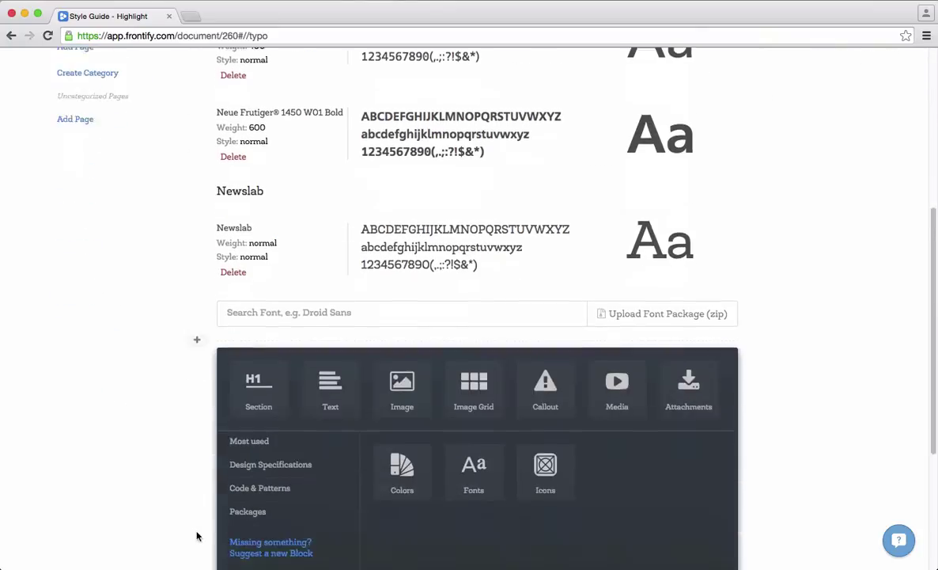
click(254, 332)
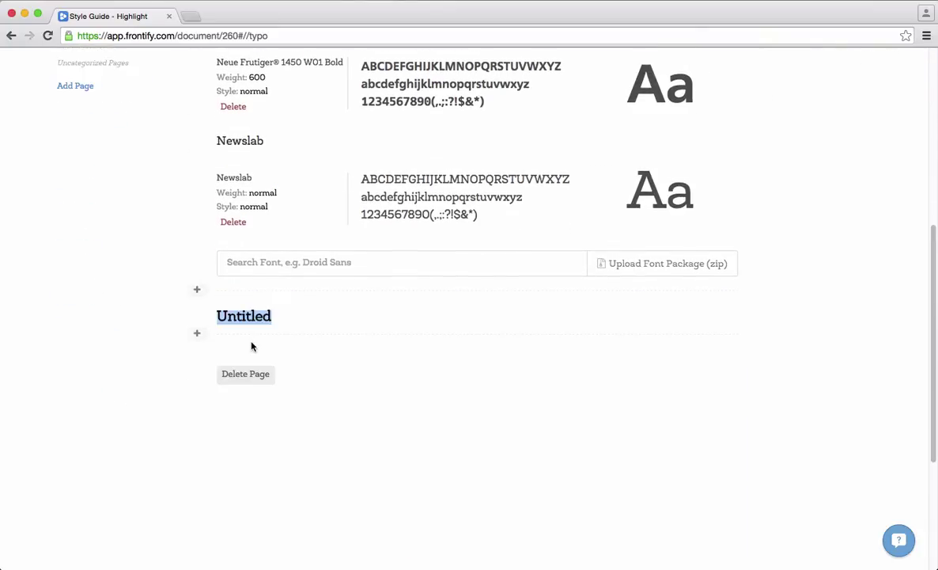
text(Styles)
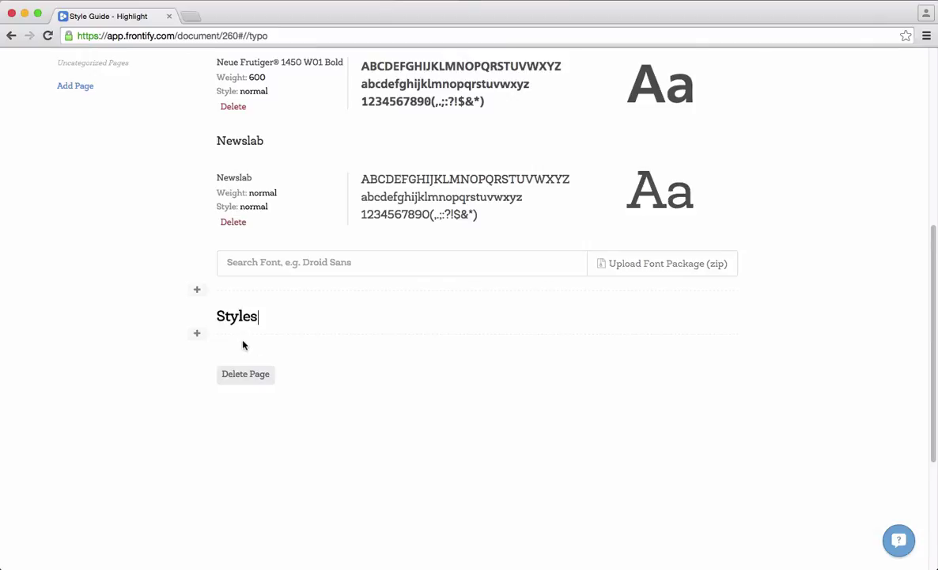
Insert a Typo Styles block under the Styles heading and add a style named Headings.
click(197, 333)
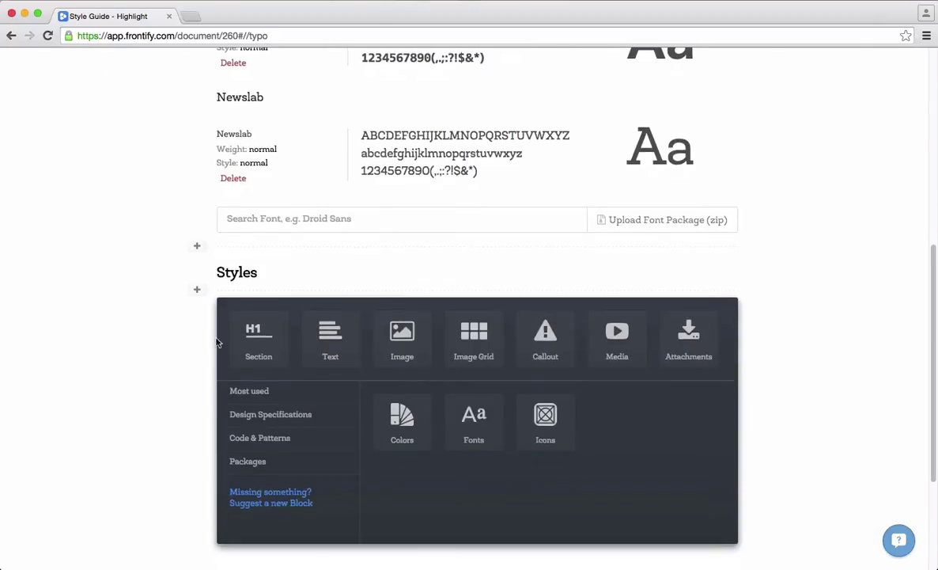
click(269, 414)
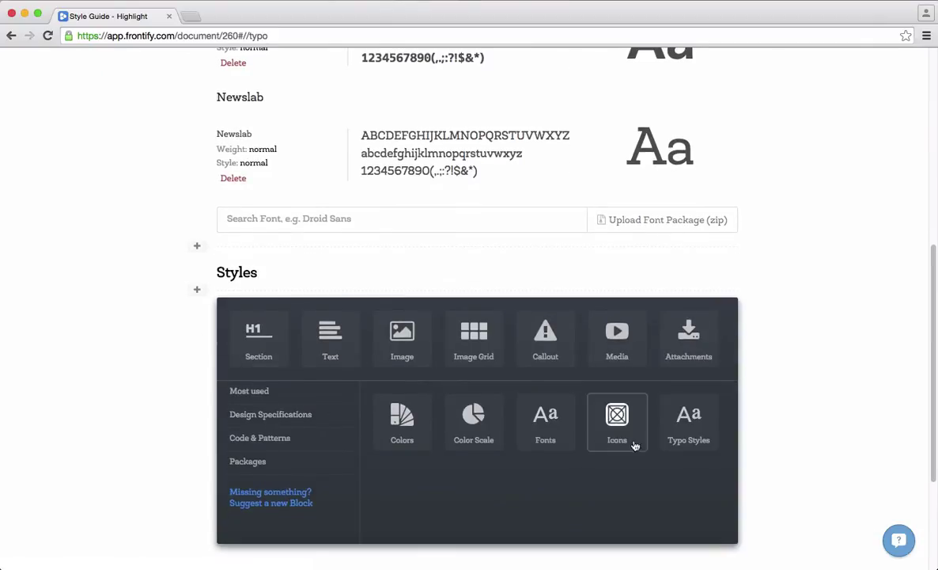
click(685, 438)
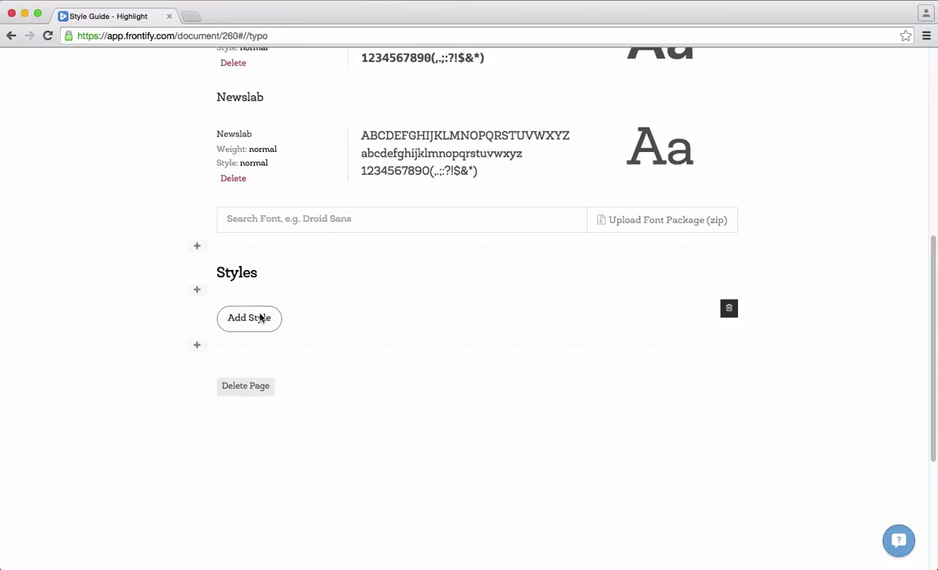
click(234, 317)
click(258, 311)
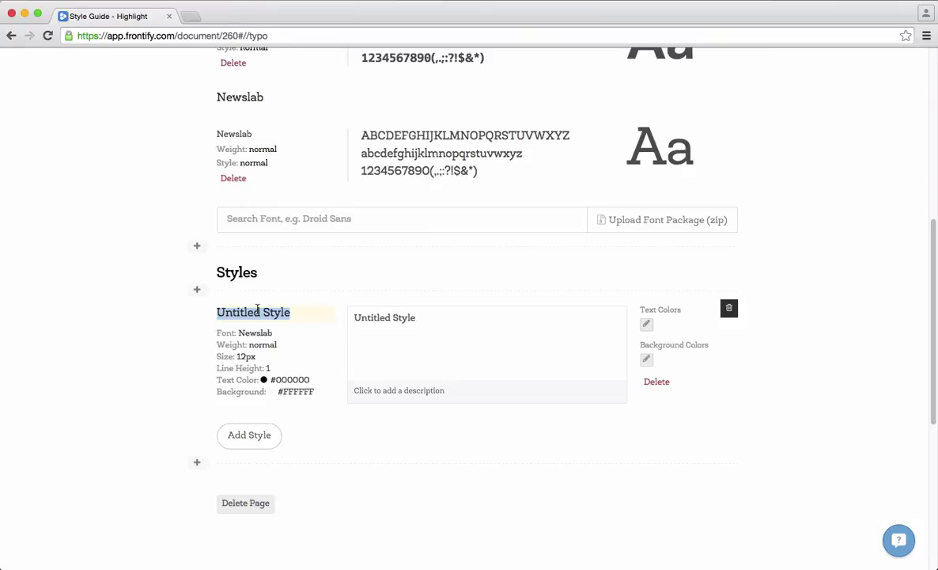
text(Headings)
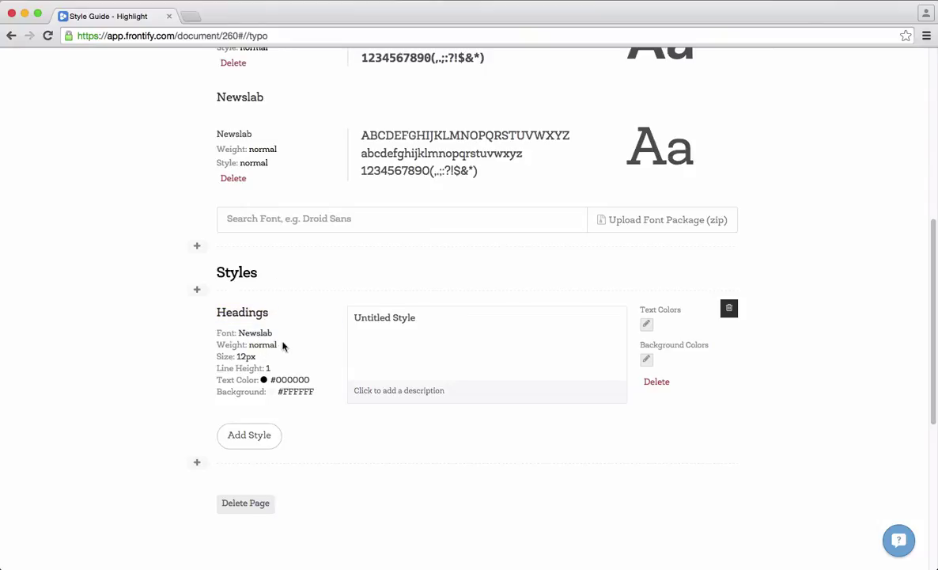
Try a font size of 20px for the Headings style, and set the size to 3em instead.
click(242, 356)
key(BackSpace)
key(BackSpace)
text(20)
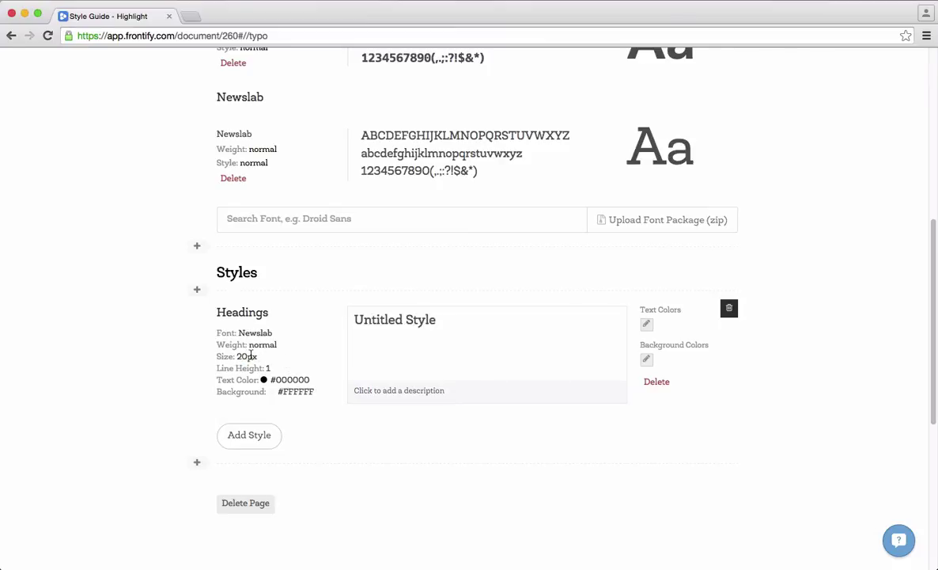
drag(254, 357, 238, 356)
text(3em)
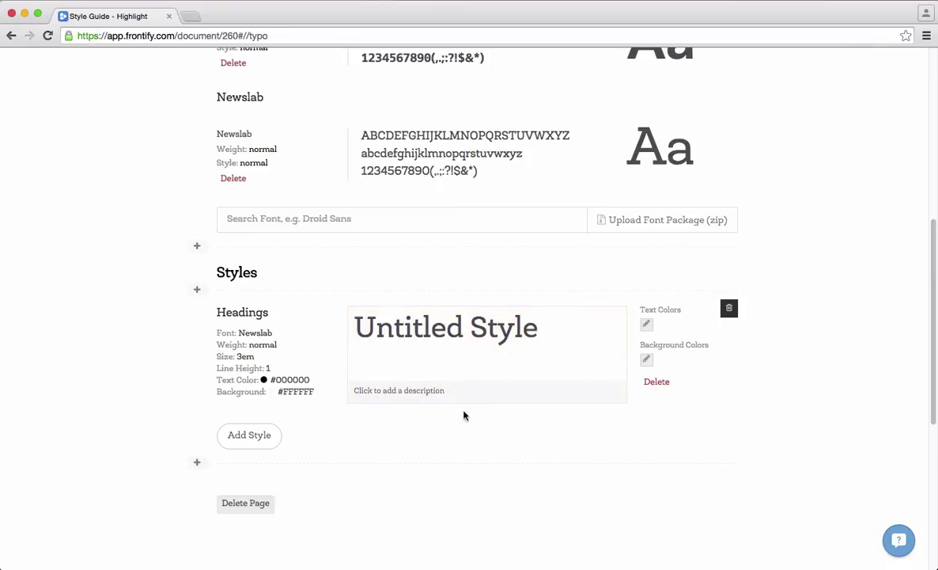
click(247, 436)
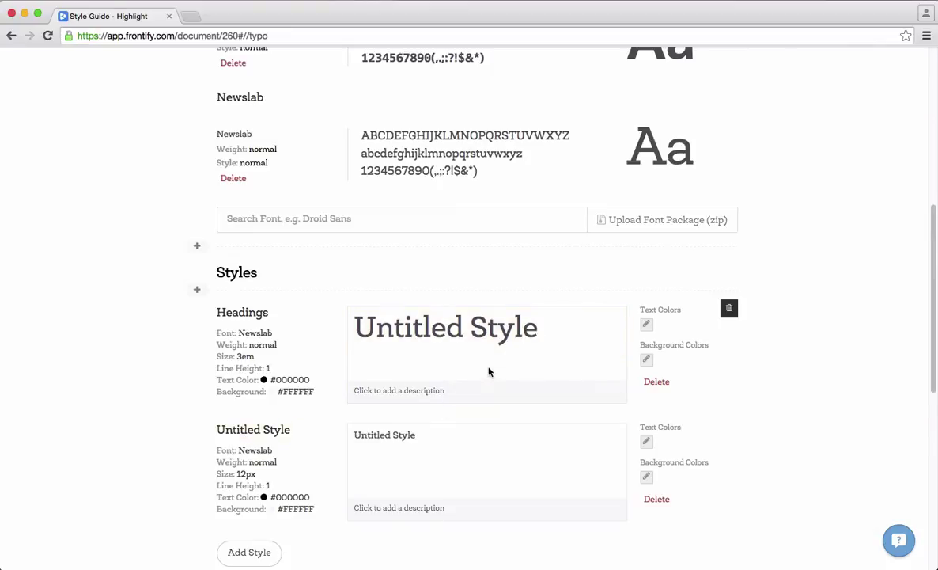
click(656, 499)
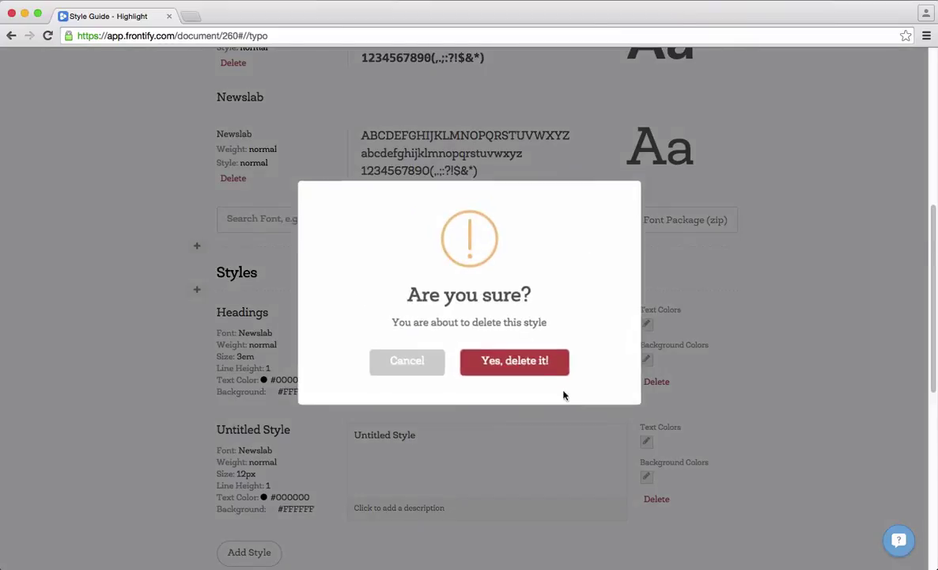
click(510, 362)
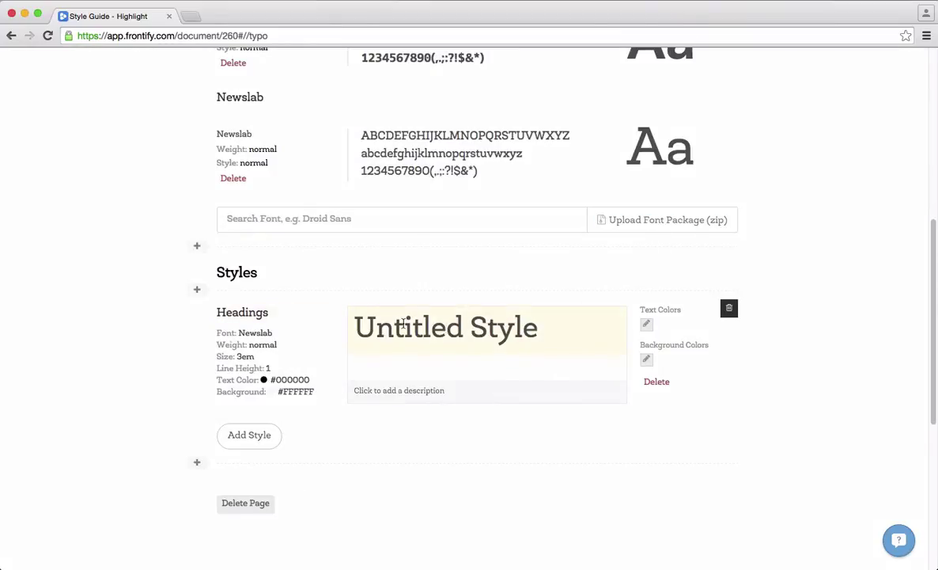
Reload the Typo page to refresh the preview text of the Headings style.
key(super+r)
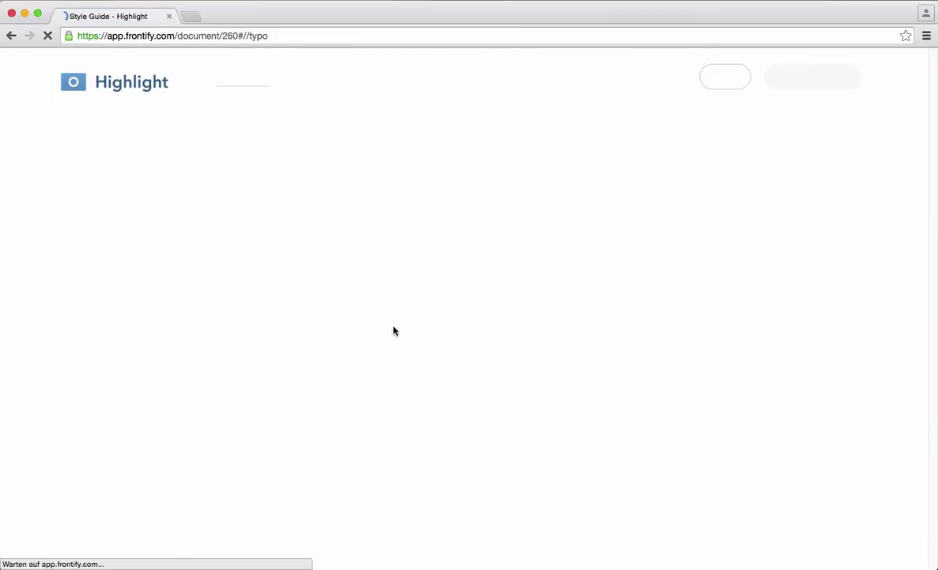
key(super+r)
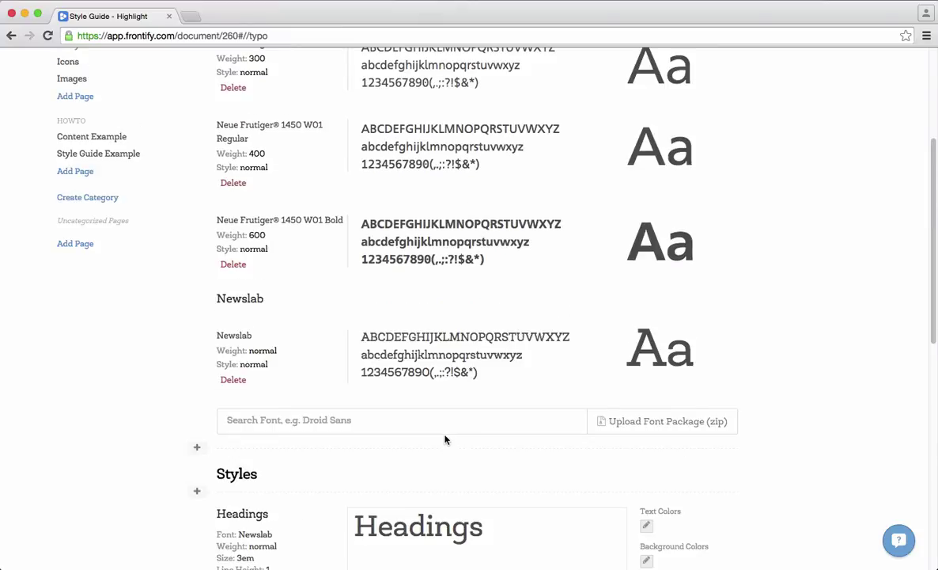
scroll(427, 285, up, 3)
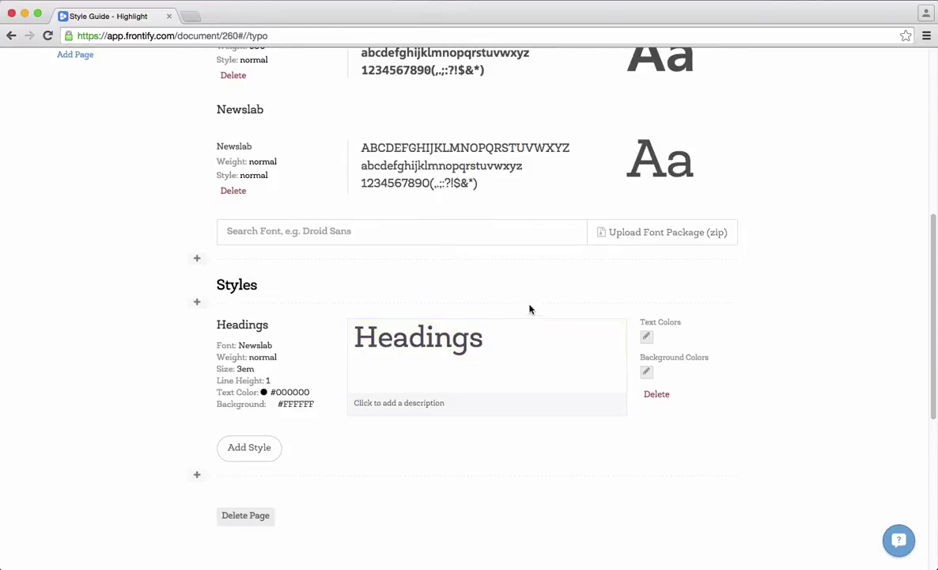
Add dark gray #333333 and white #FFFFFF as text colors of the Headings style.
click(647, 338)
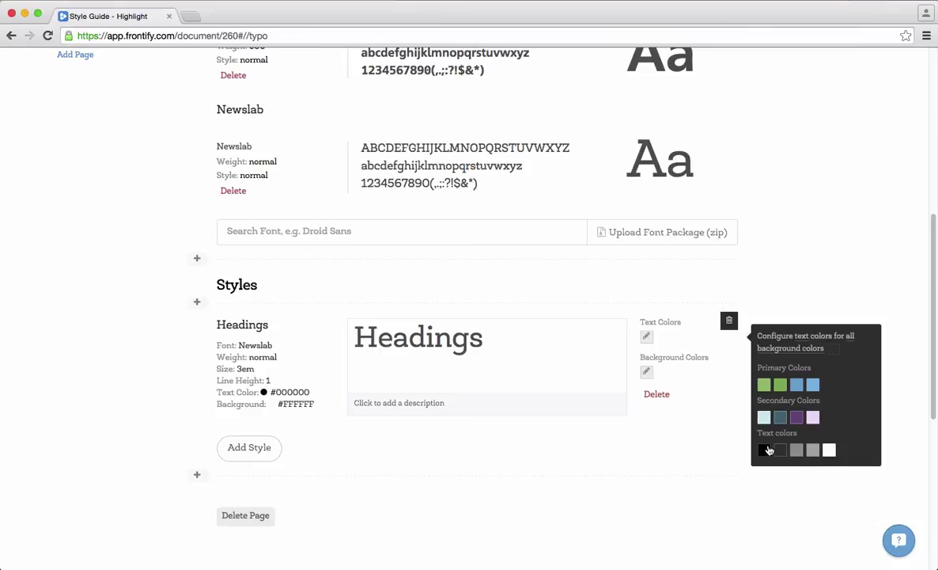
click(780, 451)
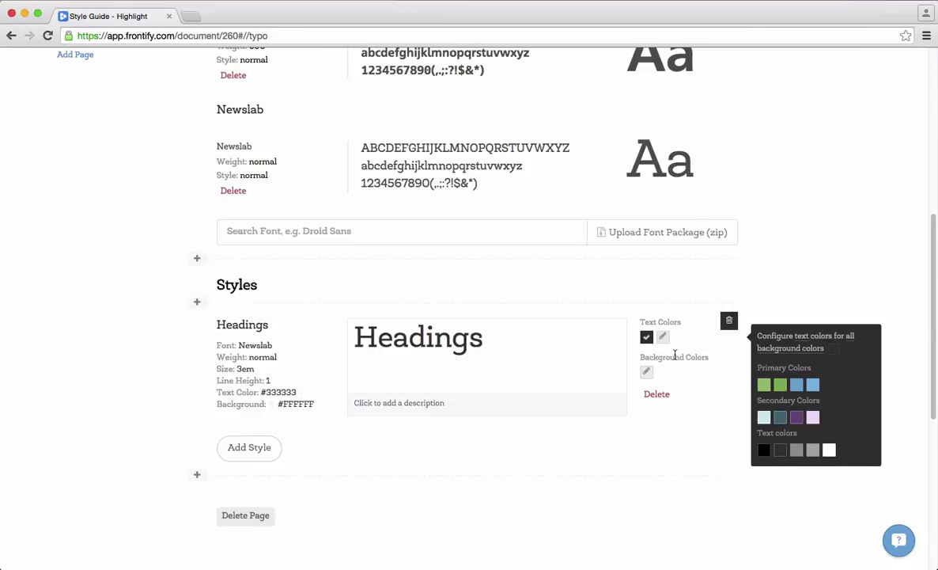
click(830, 451)
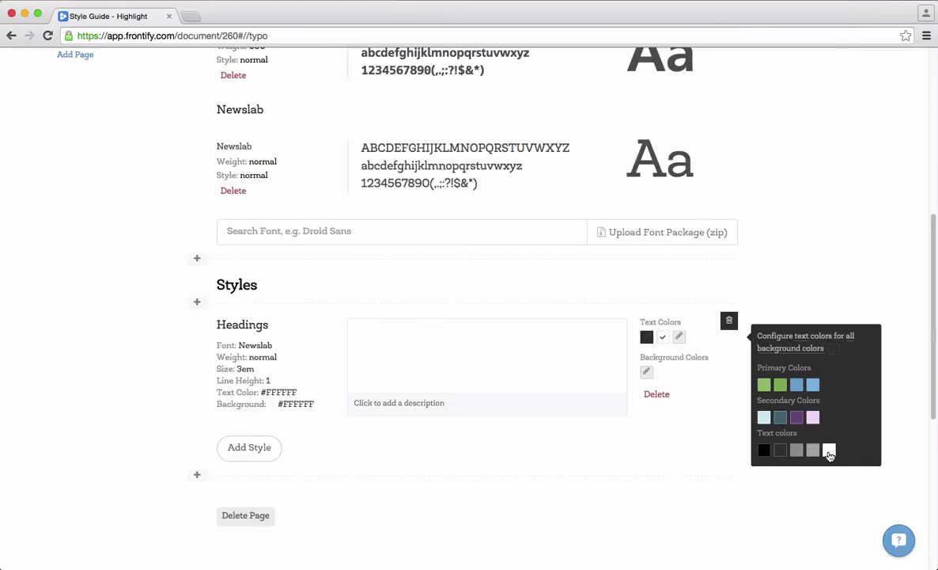
click(662, 372)
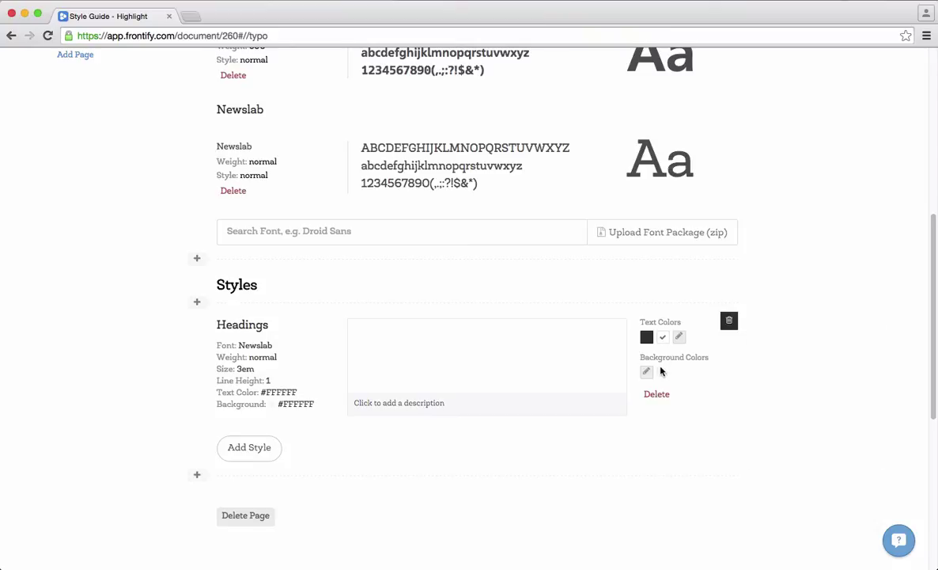
Allow blue #73B6E2, green #8AC773, dark gray #333333 and gray #999999 as Headings background colors for the white text.
click(647, 372)
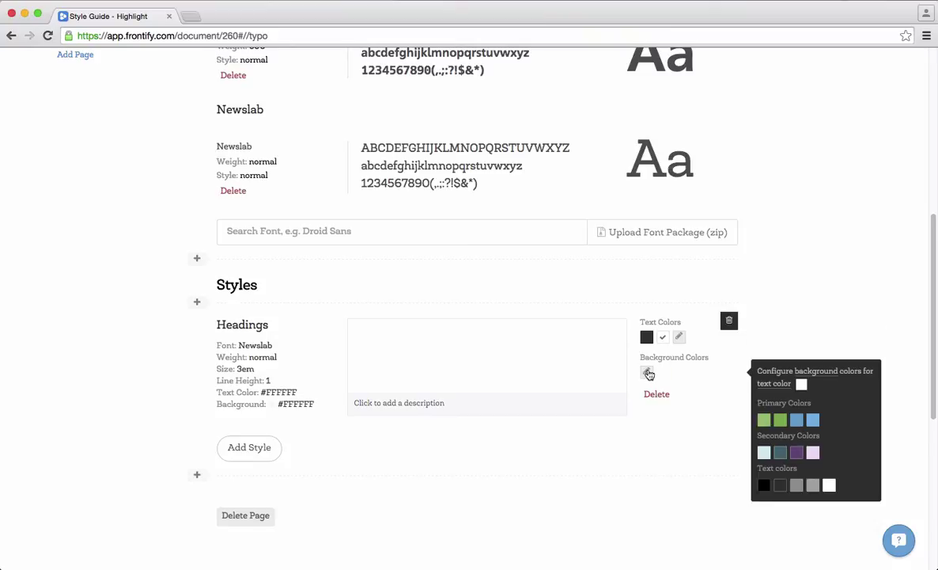
click(812, 420)
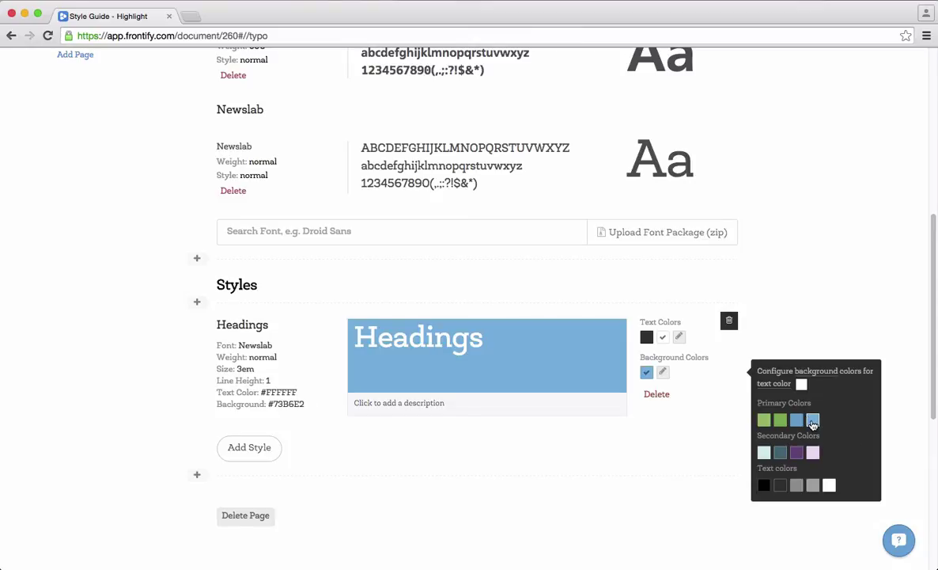
click(765, 422)
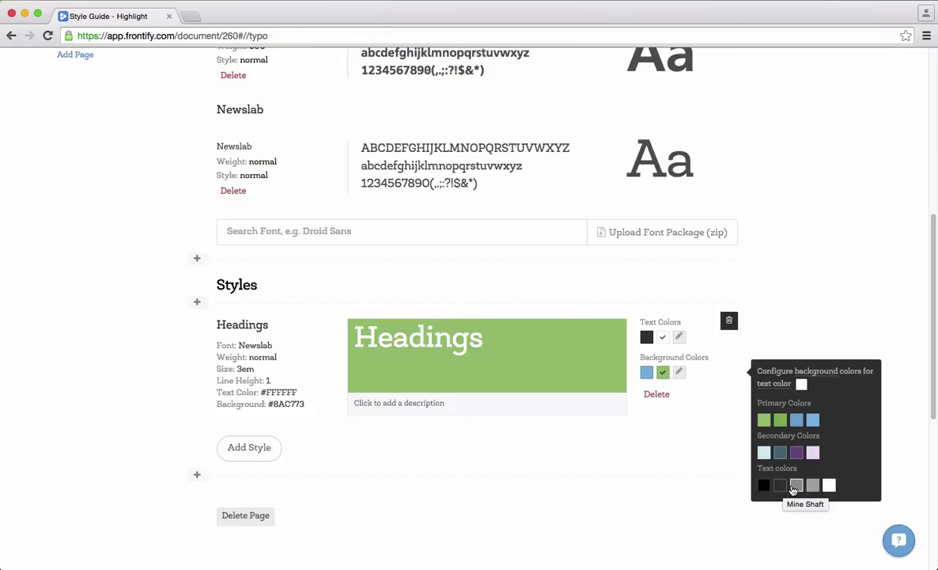
click(781, 485)
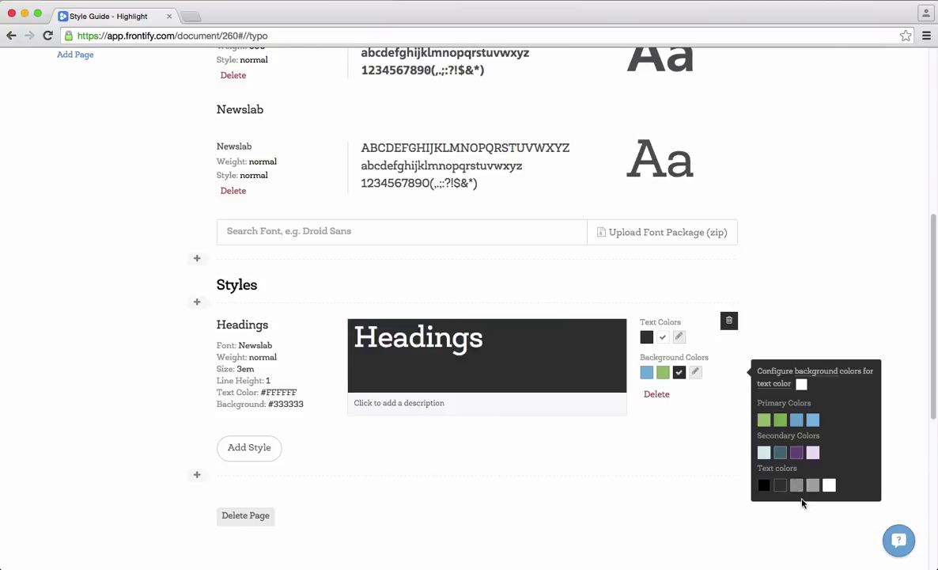
click(797, 485)
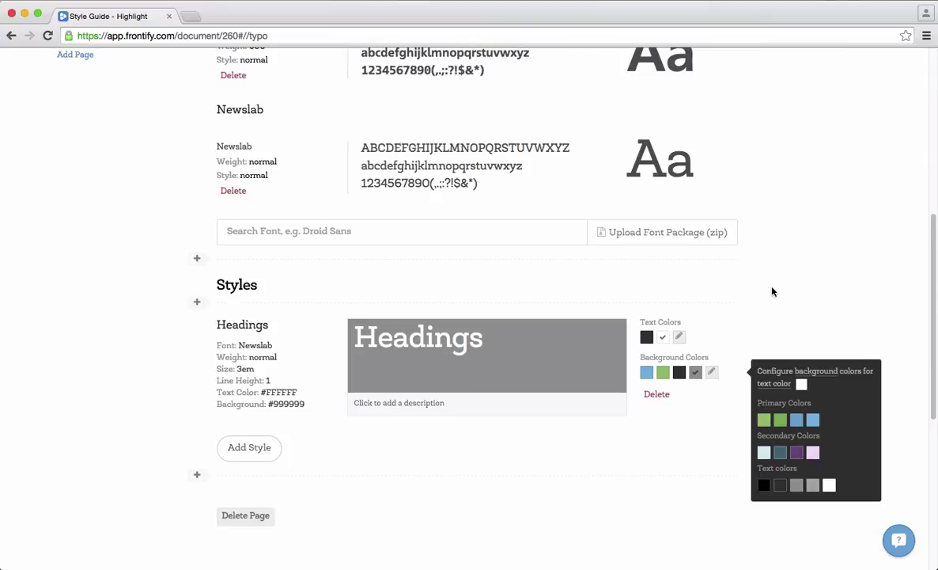
For the dark gray Headings text color, allow green #8AC773, the lighter gray and white #FFFFFF as background colors.
click(646, 337)
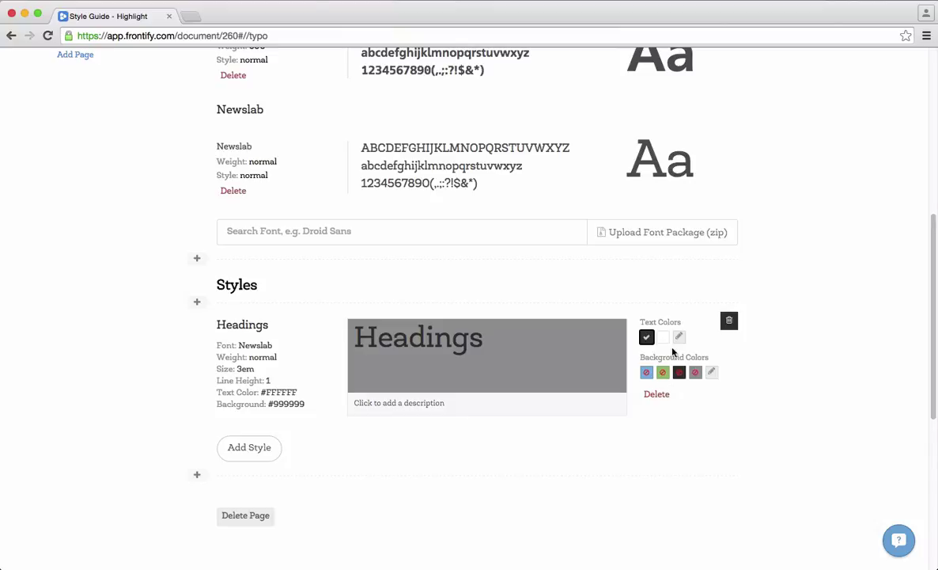
click(711, 372)
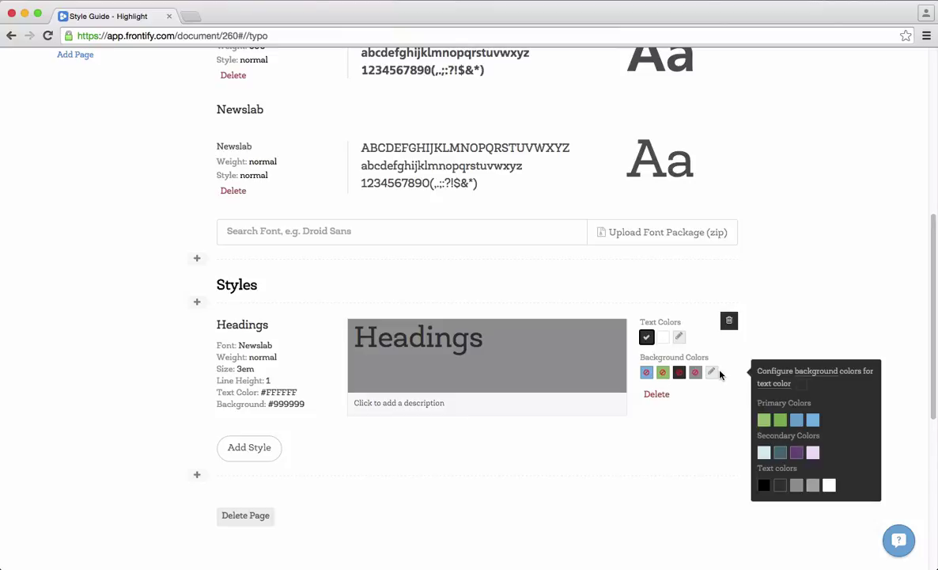
click(765, 420)
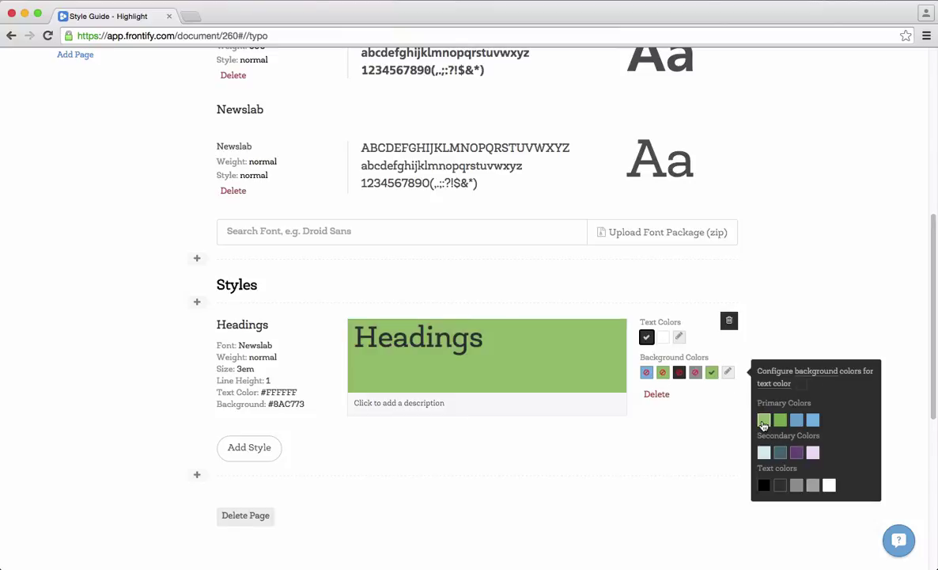
click(814, 486)
click(829, 486)
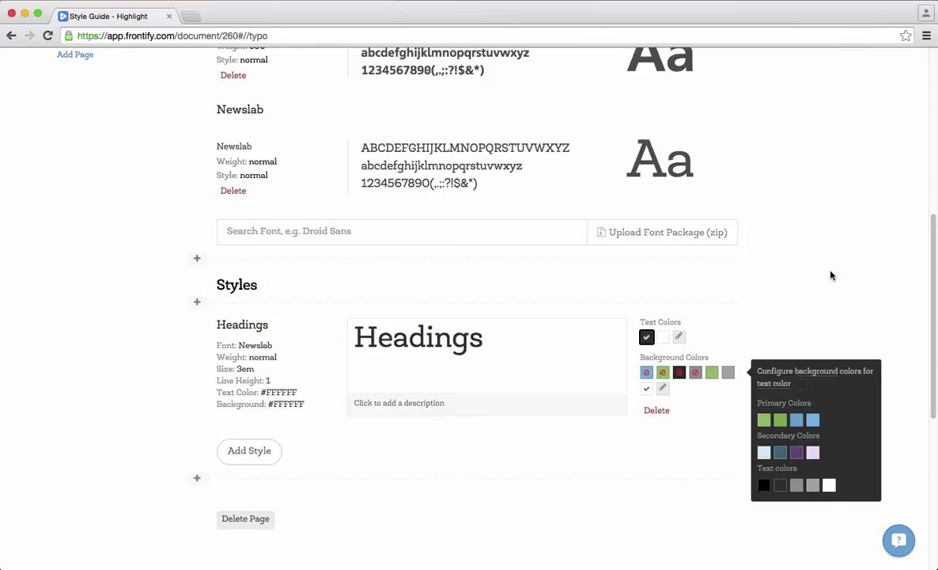
Leave edit mode and preview the dark gray Headings text on its permitted green background.
scroll(822, 265, up, 3)
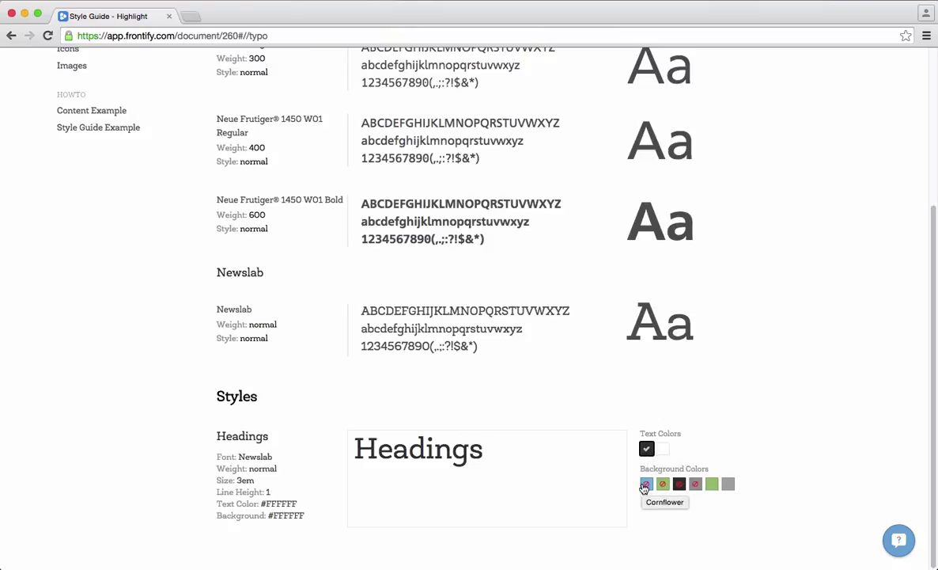
click(712, 485)
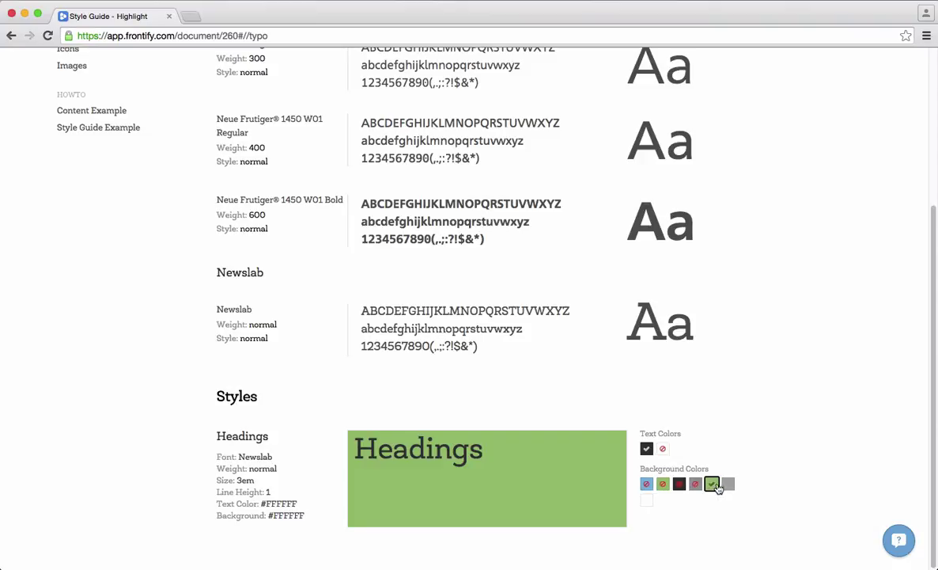
Preview the Headings style's permitted combinations: dark gray text on lighter gray and white, and white text on blue, green, dark gray and gray.
click(727, 486)
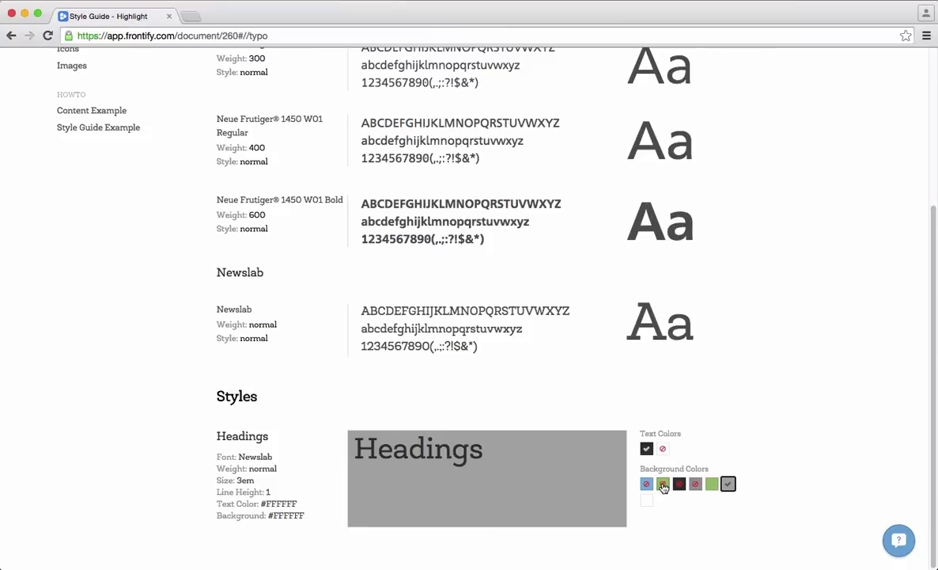
click(664, 450)
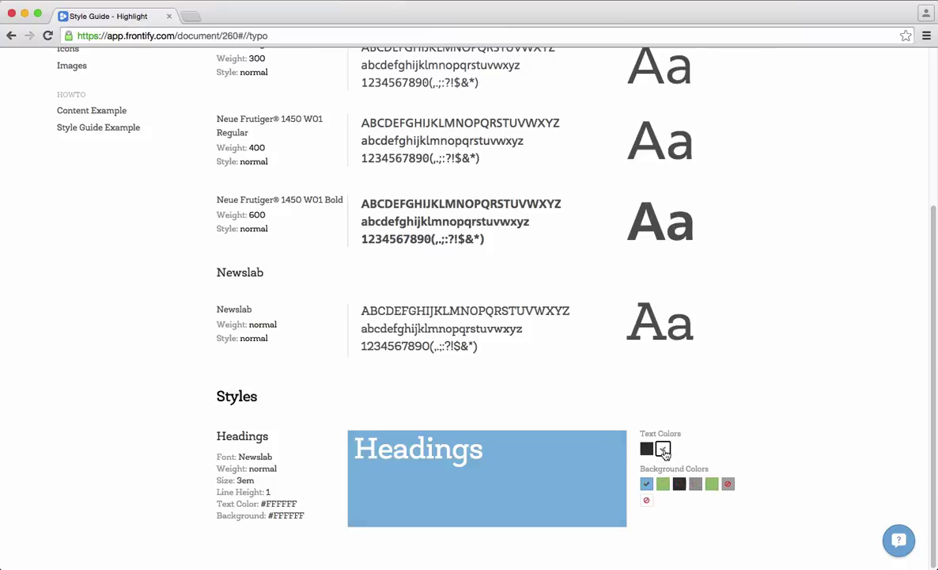
click(663, 486)
click(682, 485)
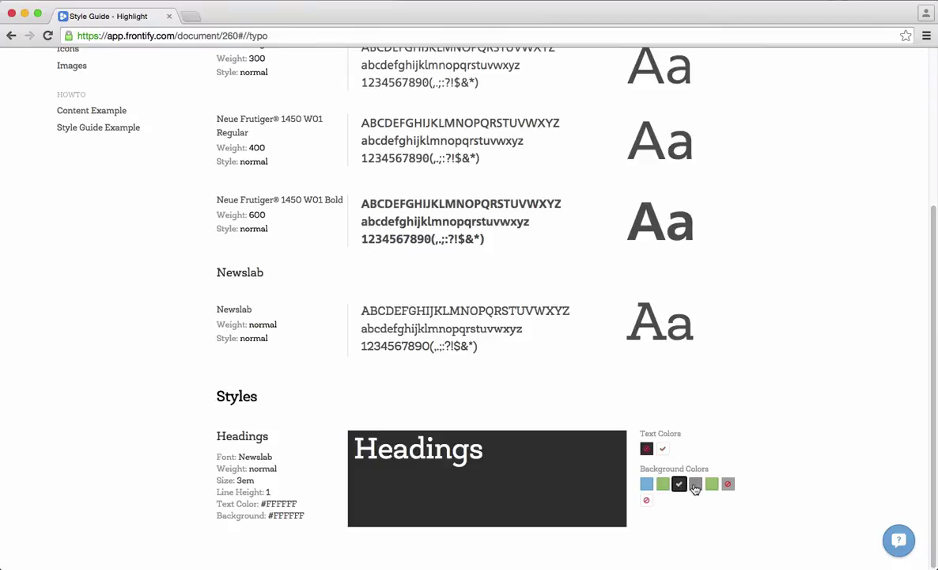
click(696, 486)
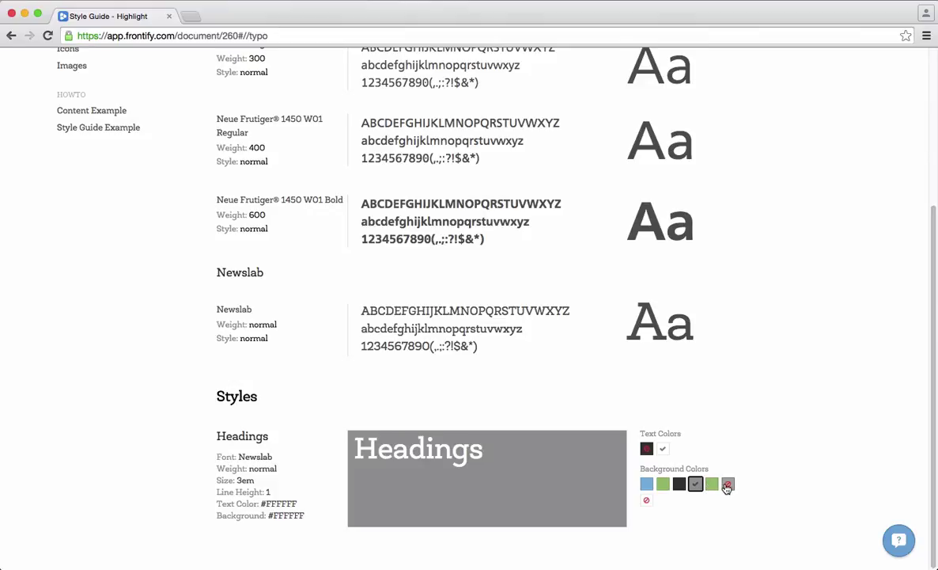
click(648, 501)
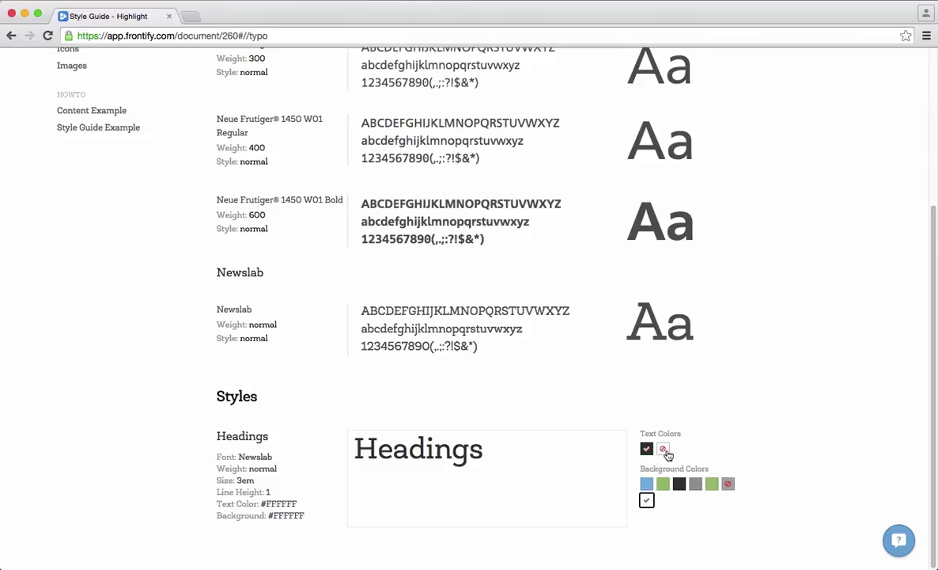
click(647, 483)
click(648, 500)
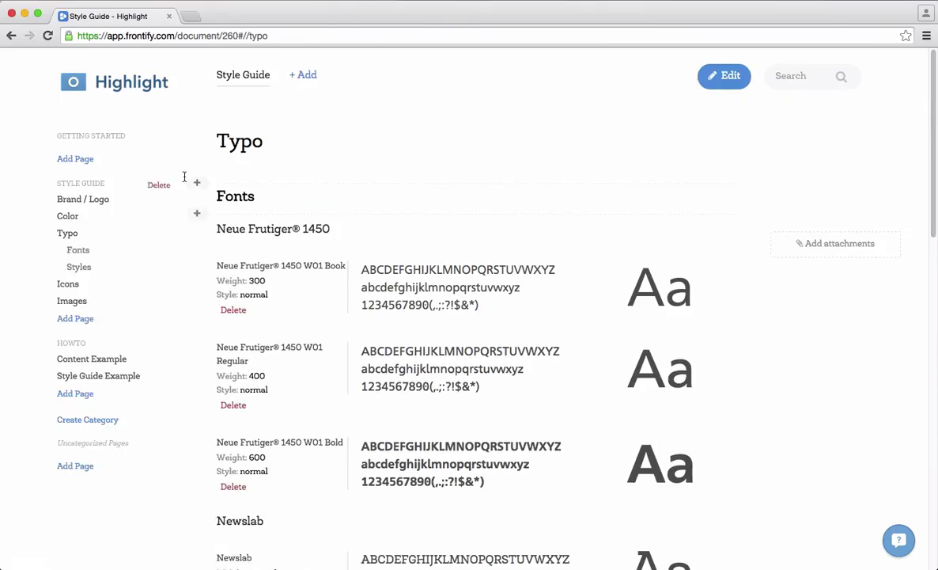
Insert a Fonts package block under the Fonts heading of the Typo page, leave edit mode and try its Web Fonts download.
click(198, 216)
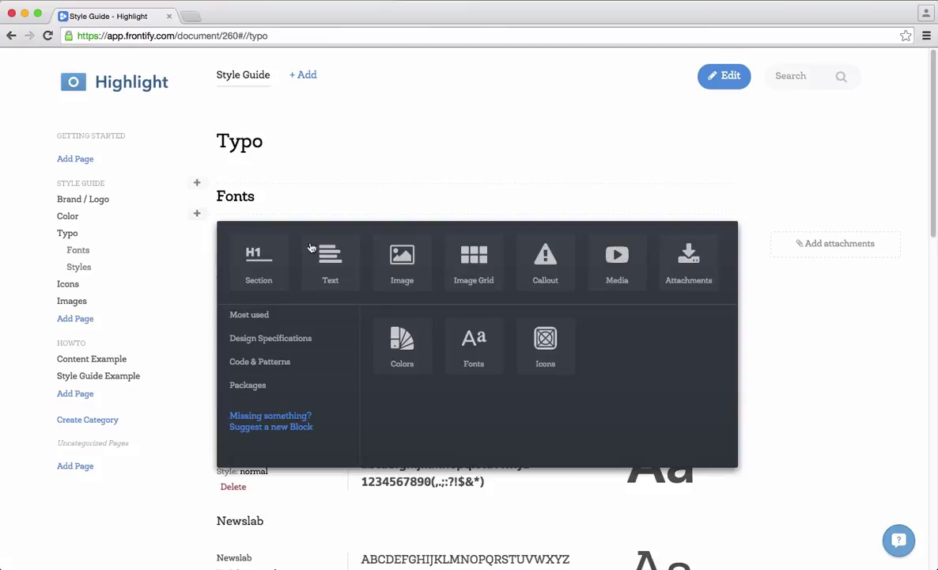
click(276, 387)
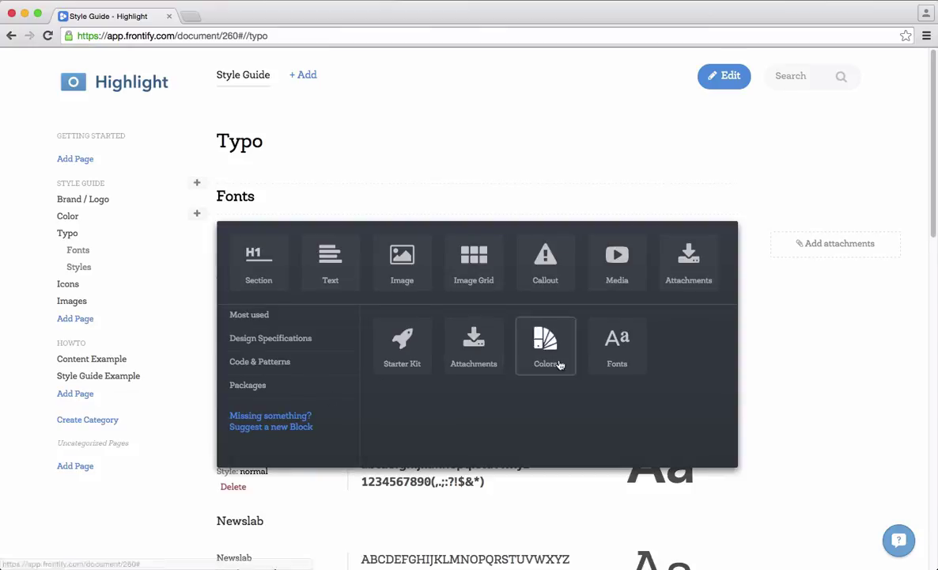
click(616, 352)
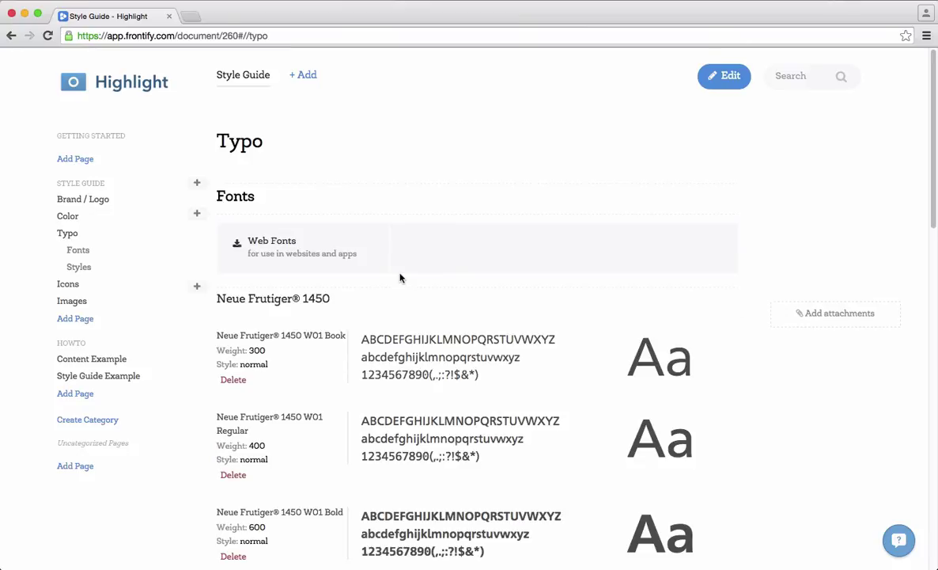
key(Escape)
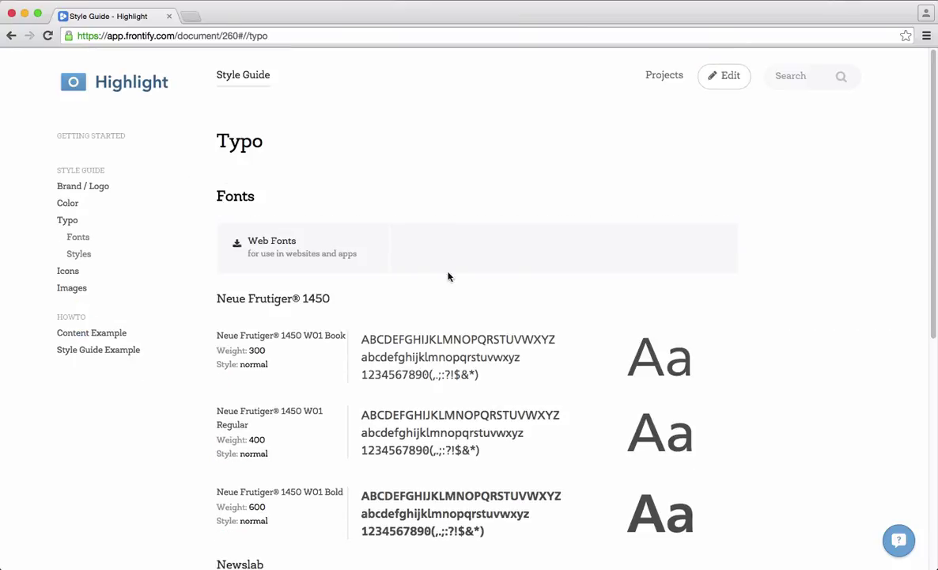
click(319, 252)
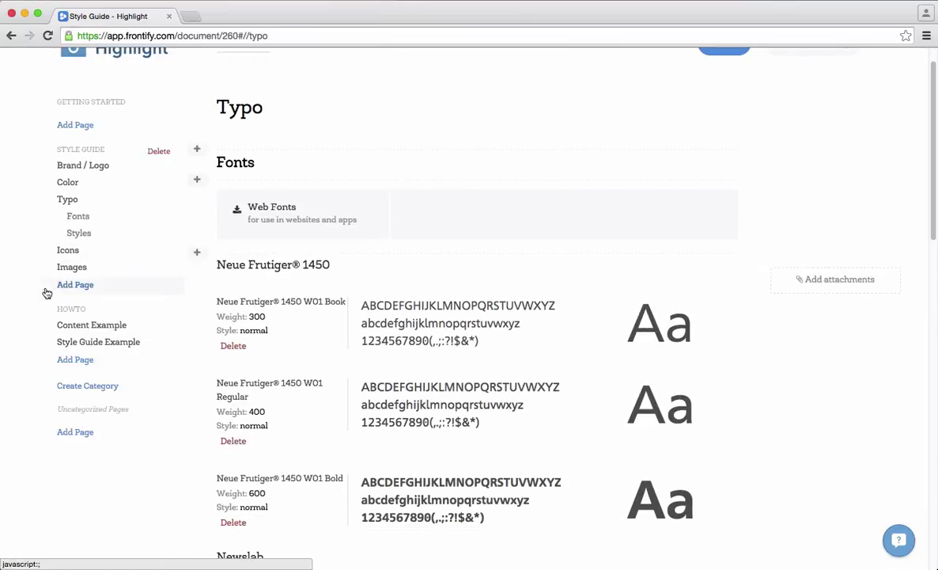
Open the Icons page in edit mode and delete its placeholder callout block.
click(67, 253)
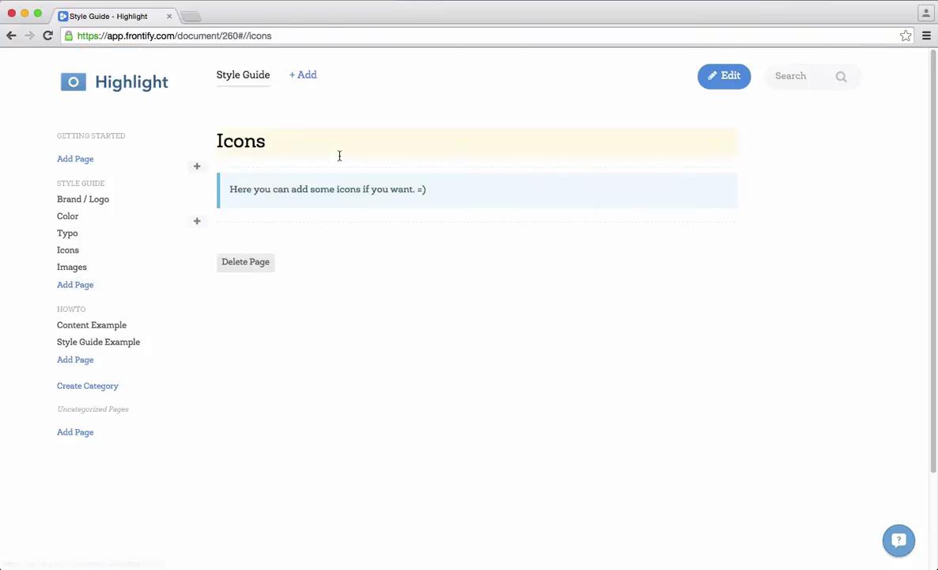
click(729, 181)
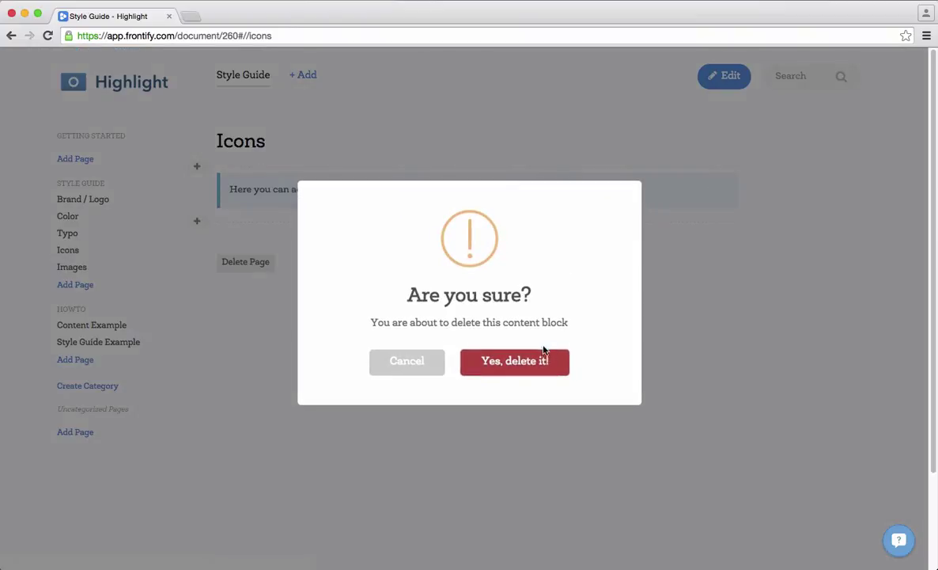
click(516, 361)
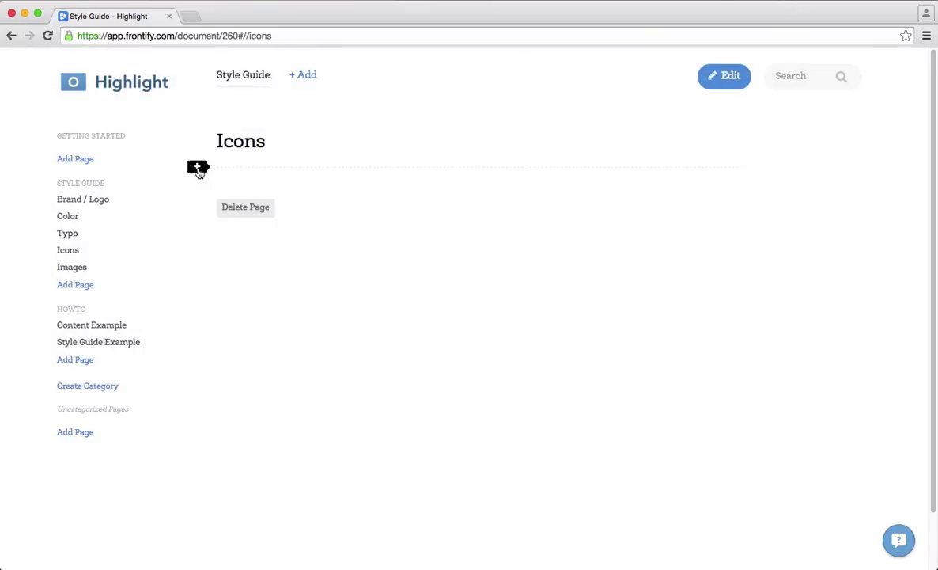
Add an Icons block to the Icons page and upload social icons.zip from the Icons folder in Highlight Brand.
click(197, 168)
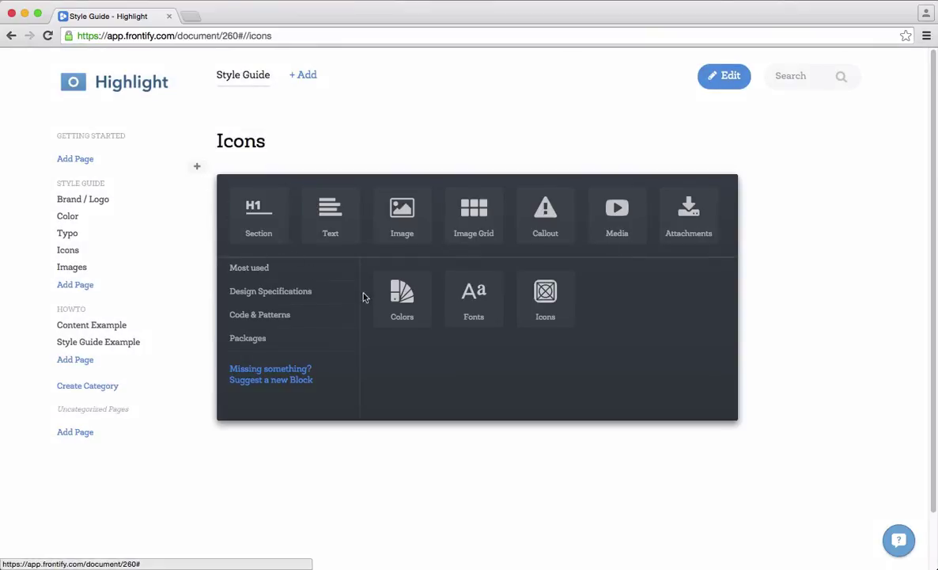
click(554, 304)
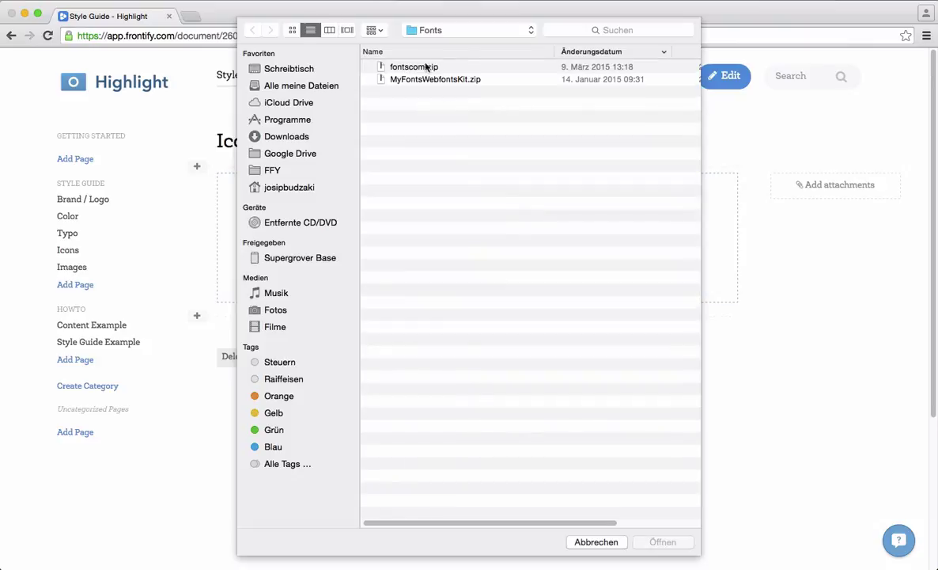
click(427, 35)
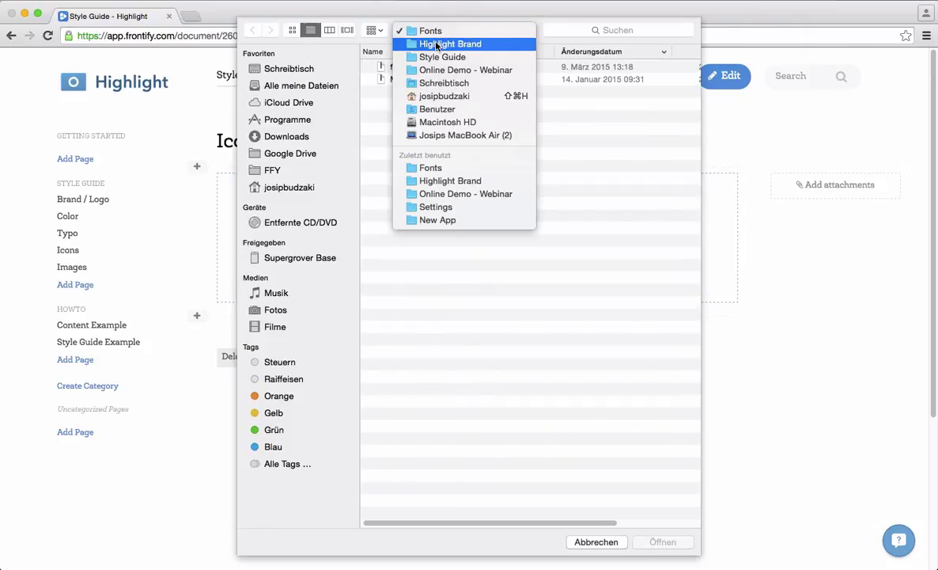
click(406, 40)
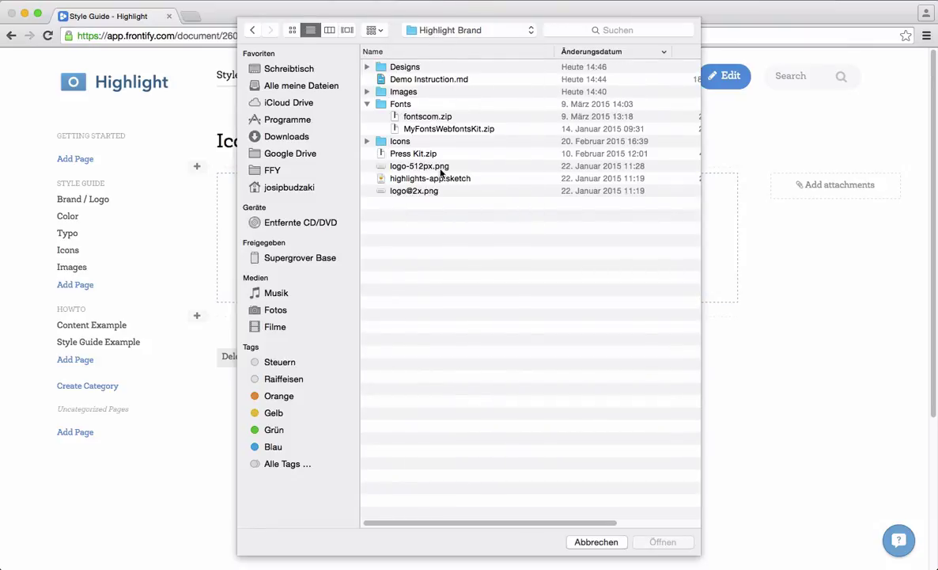
click(368, 142)
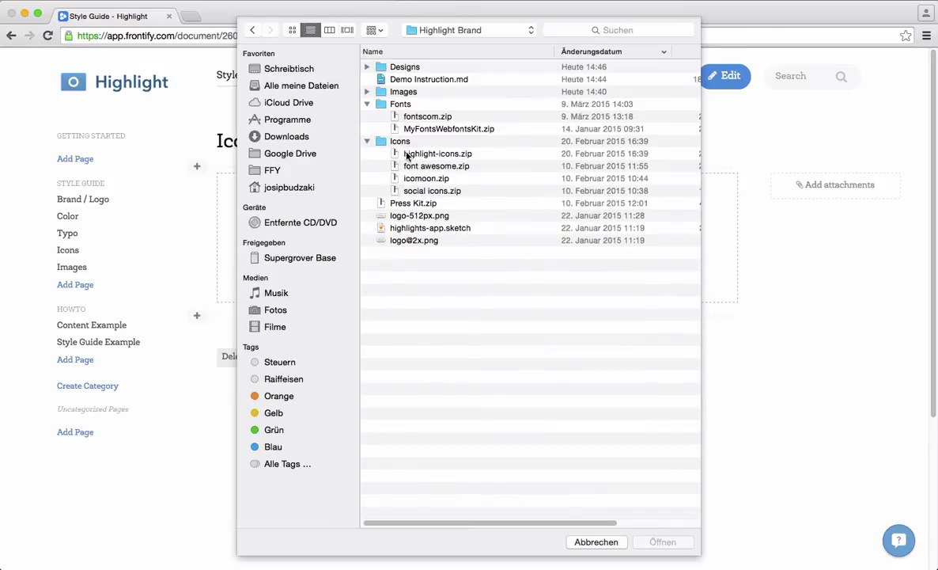
double_click(412, 192)
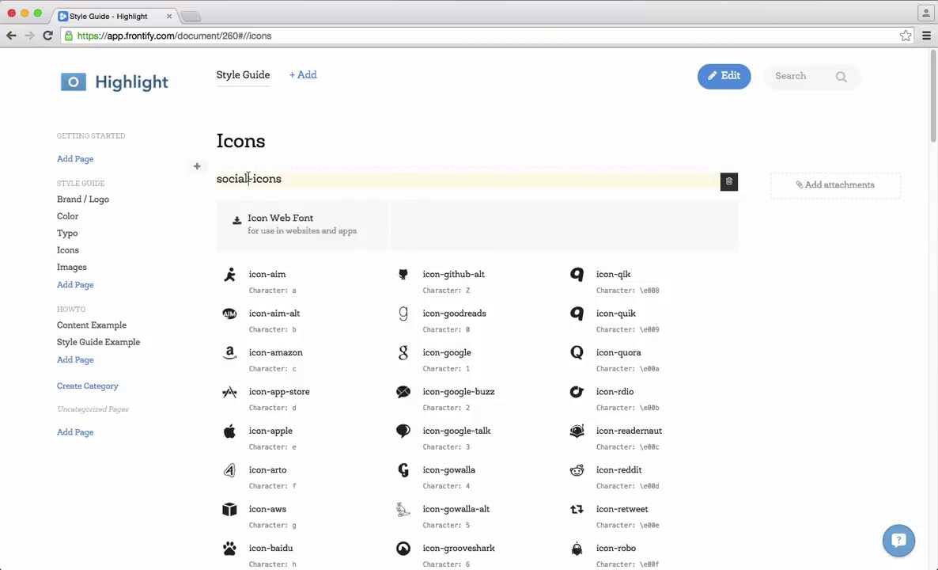
Rename the uploaded icon set as Social Media Icons and look through its icons.
triple_click(248, 178)
text(Social Media Icon)
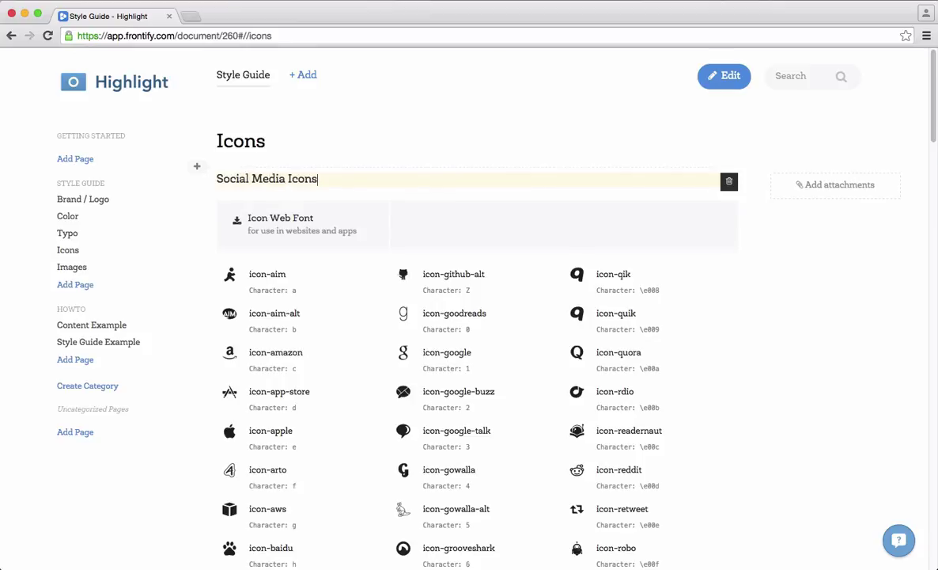
scroll(783, 277, down, 3)
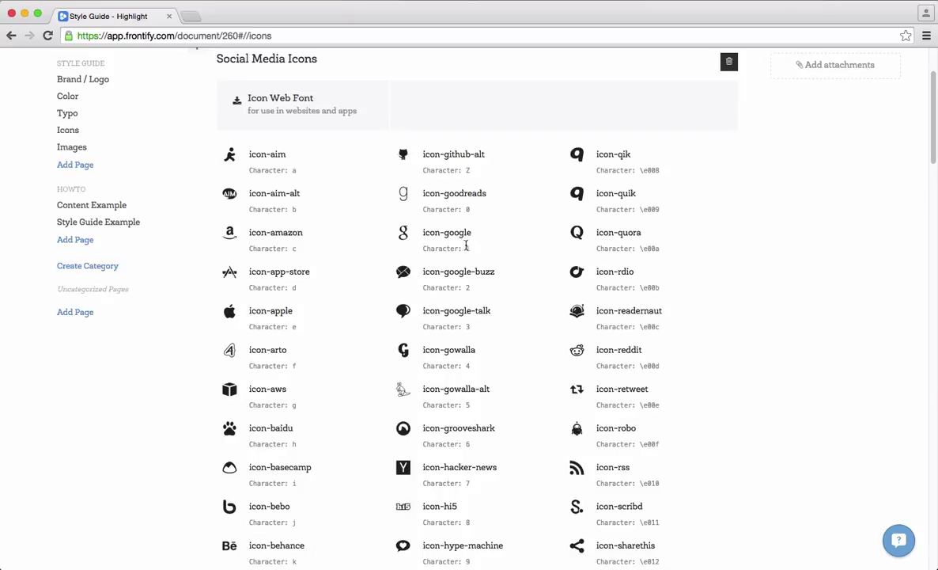
scroll(362, 254, down, 10)
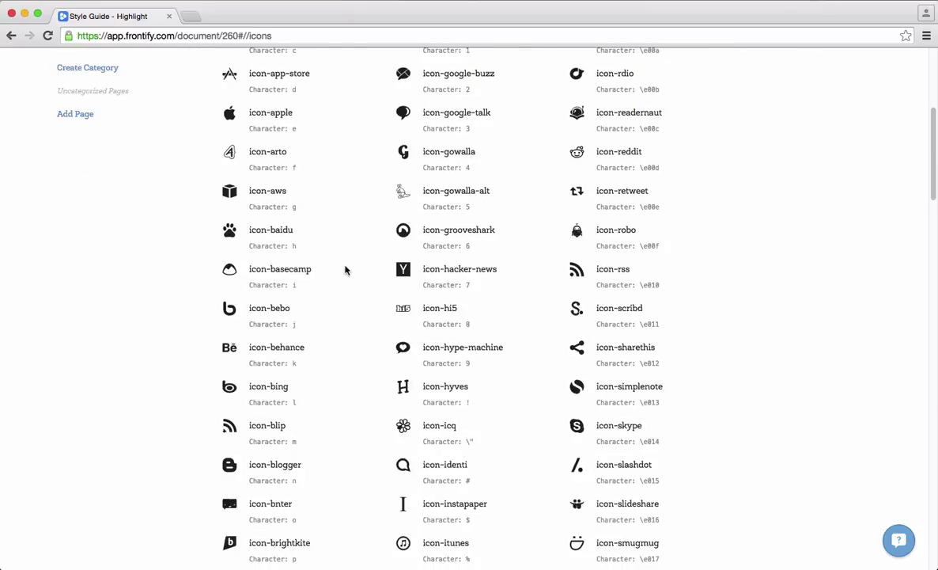
scroll(502, 321, down, 9)
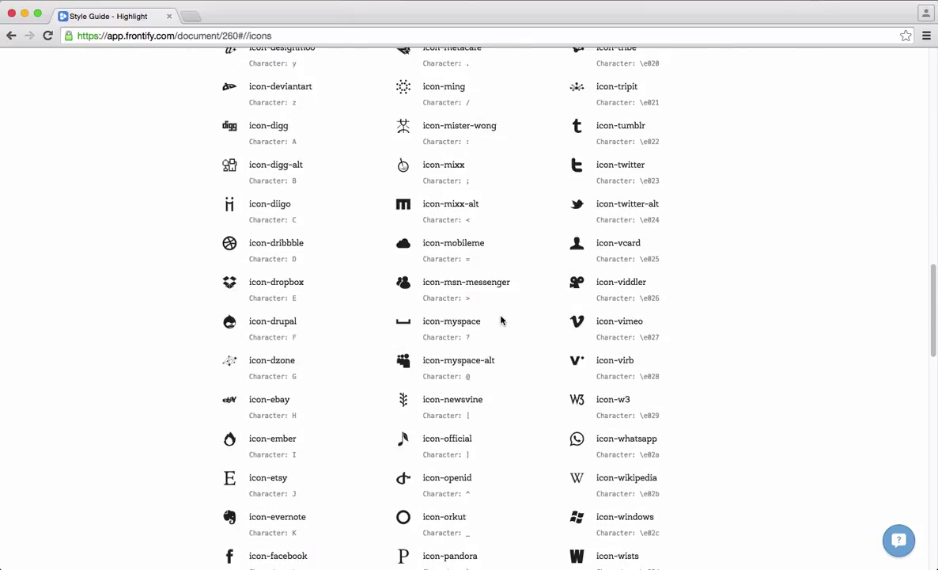
scroll(500, 320, up, 20)
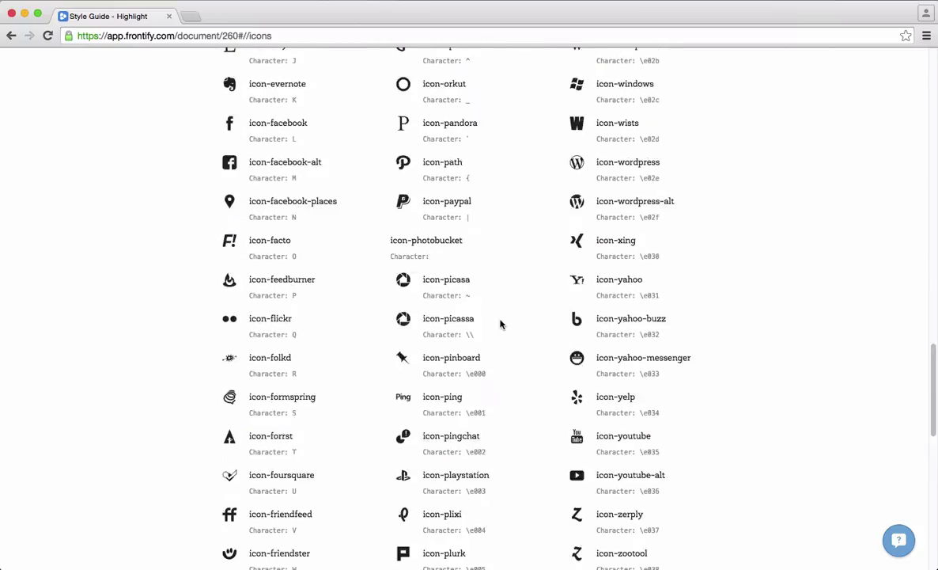
scroll(511, 321, up, 3)
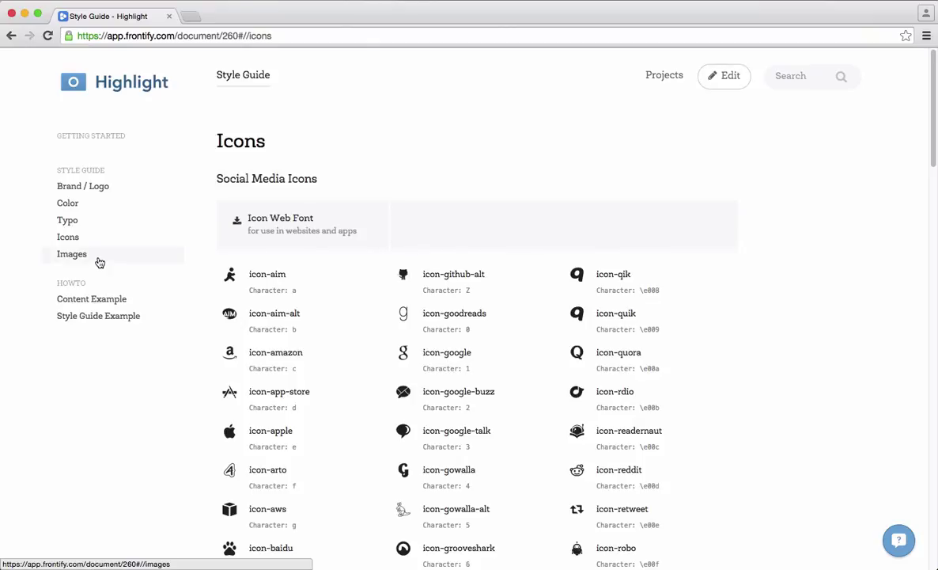
Open the Images page in edit mode and delete its placeholder callout block.
click(98, 259)
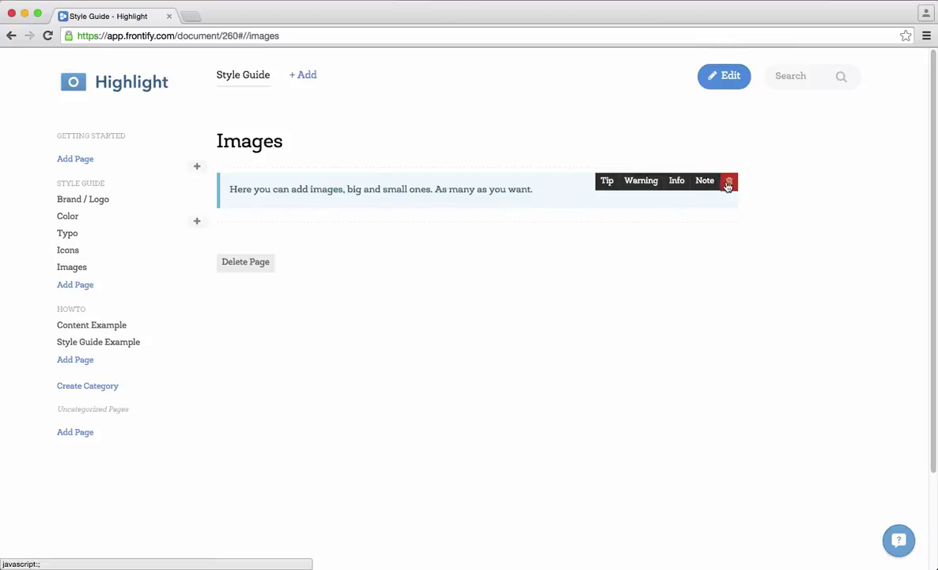
click(728, 180)
click(519, 367)
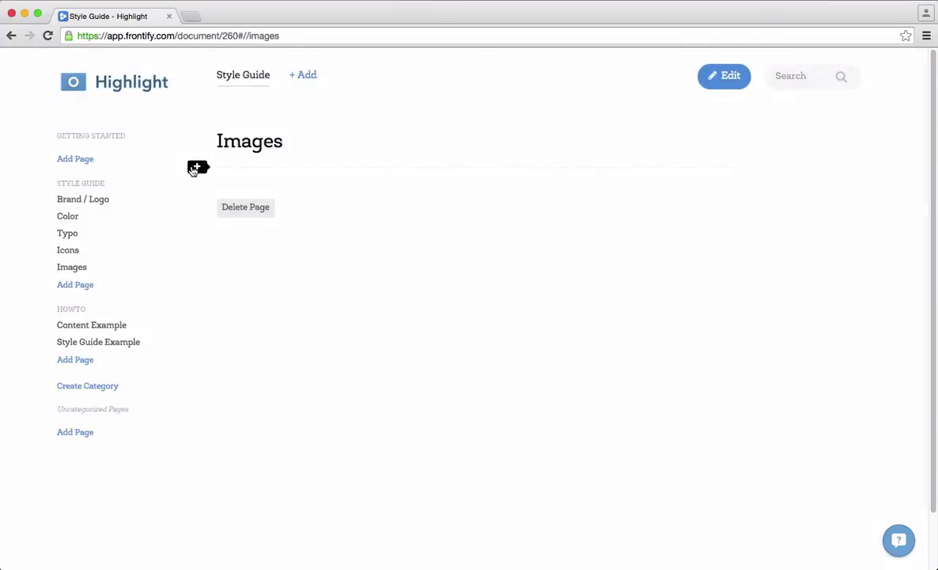
Add an Image Grid block to the Images page and upload the four Mountain JPEG files from the Images folder in Finder.
click(197, 166)
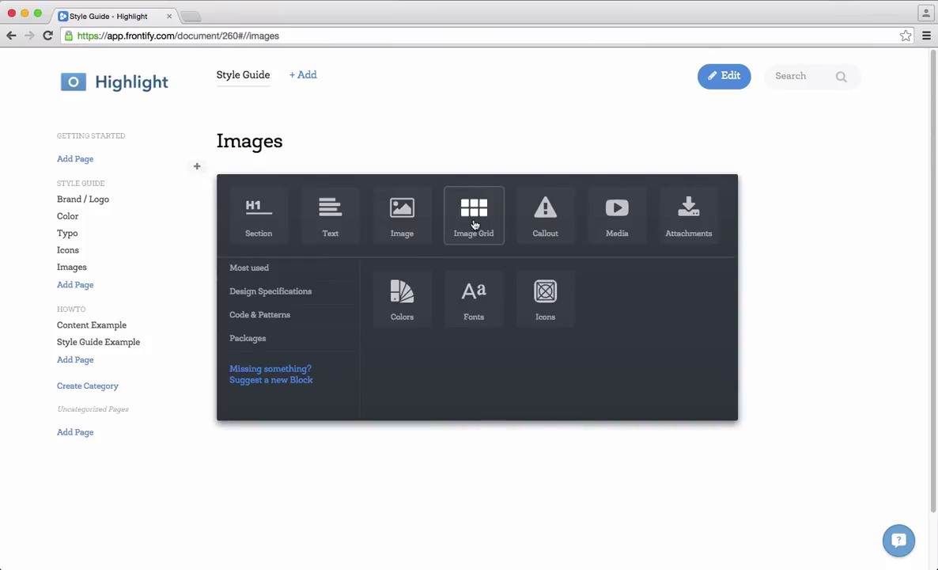
click(474, 225)
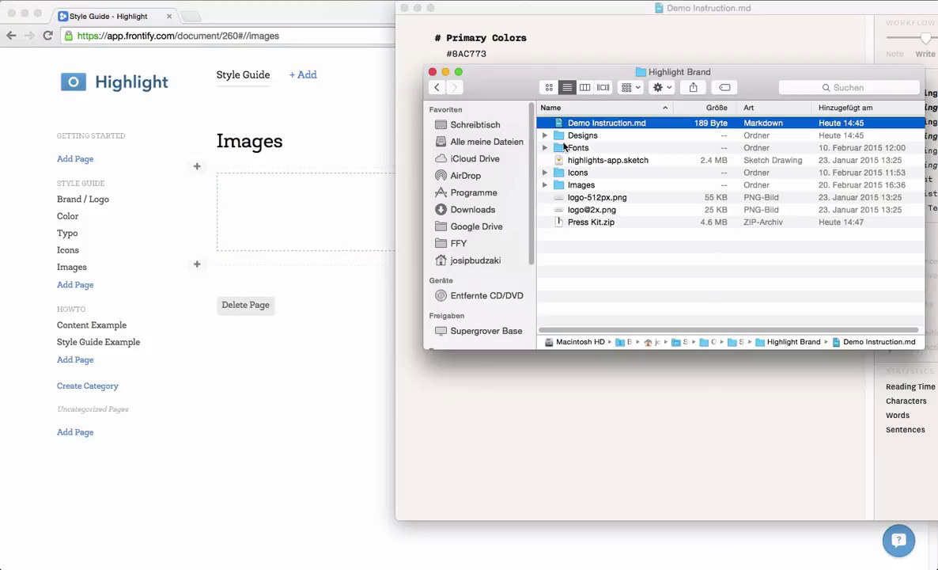
double_click(582, 185)
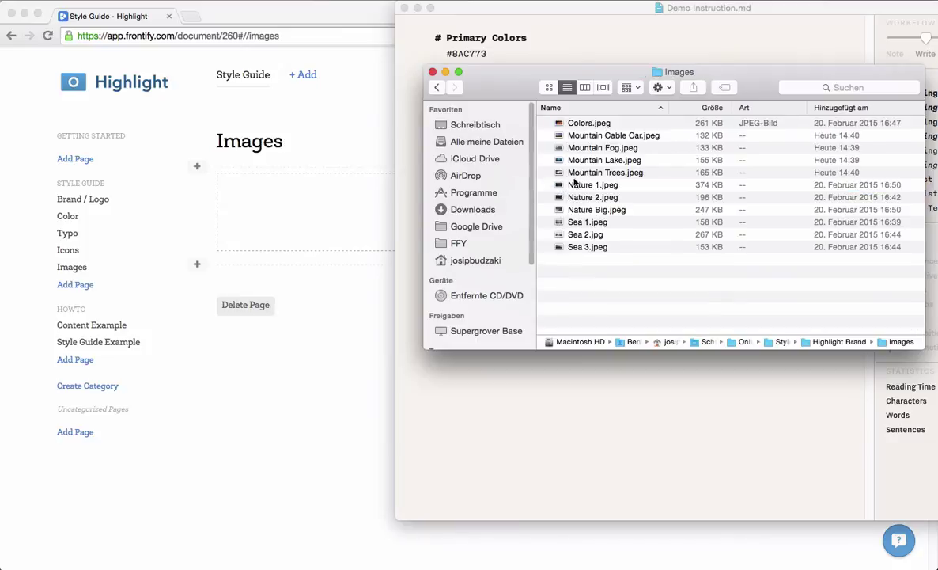
click(601, 136)
shift+click(606, 172)
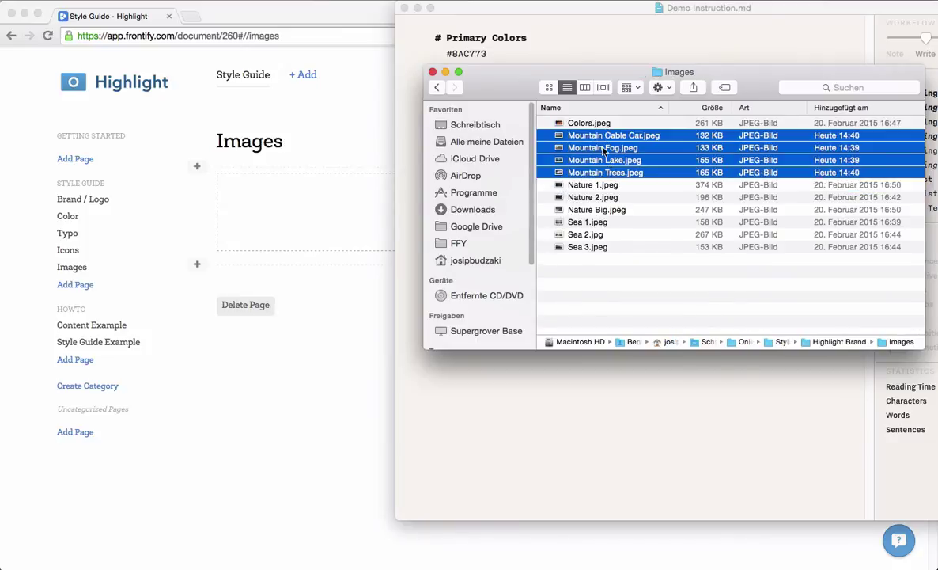
drag(602, 147, 341, 197)
click(336, 352)
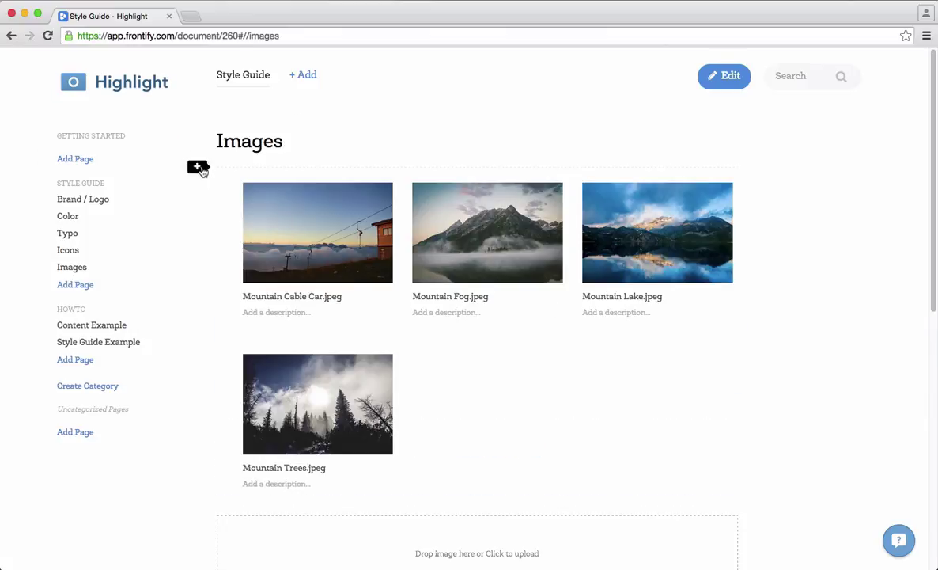
Add a text block above the image grid reading "The highlight people love mountains, that's why we use these mountain images.".
click(201, 168)
click(335, 231)
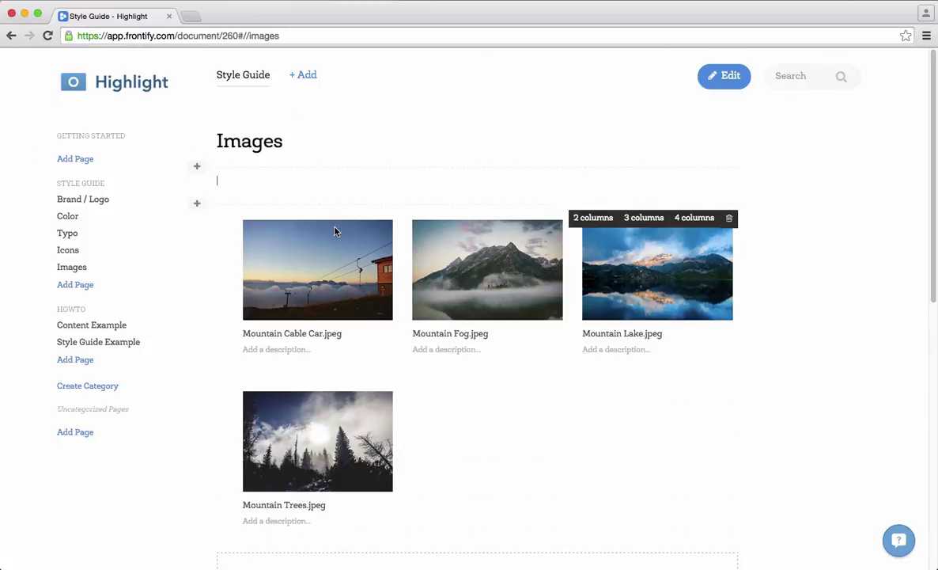
text(The highlight people love)
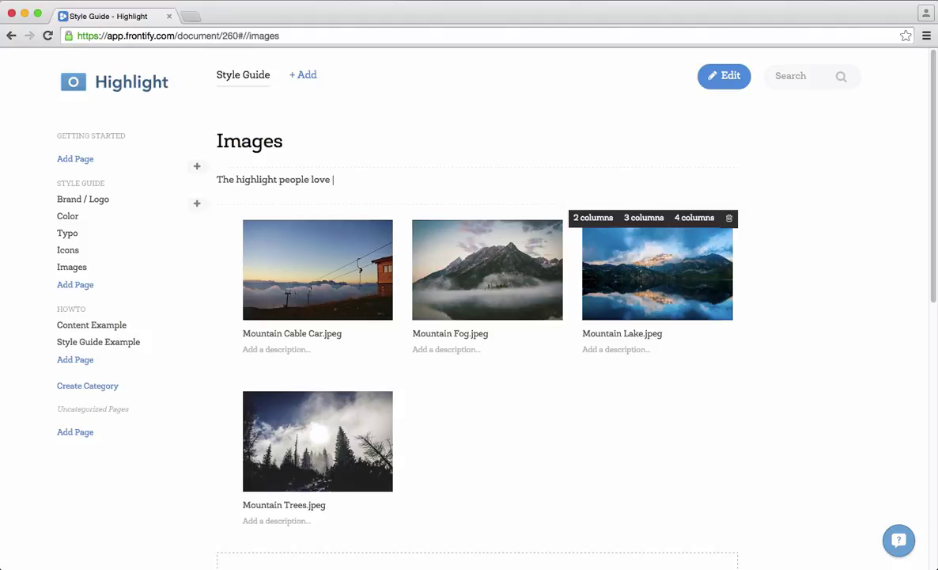
text( mountains, thatOs)
text(s why)
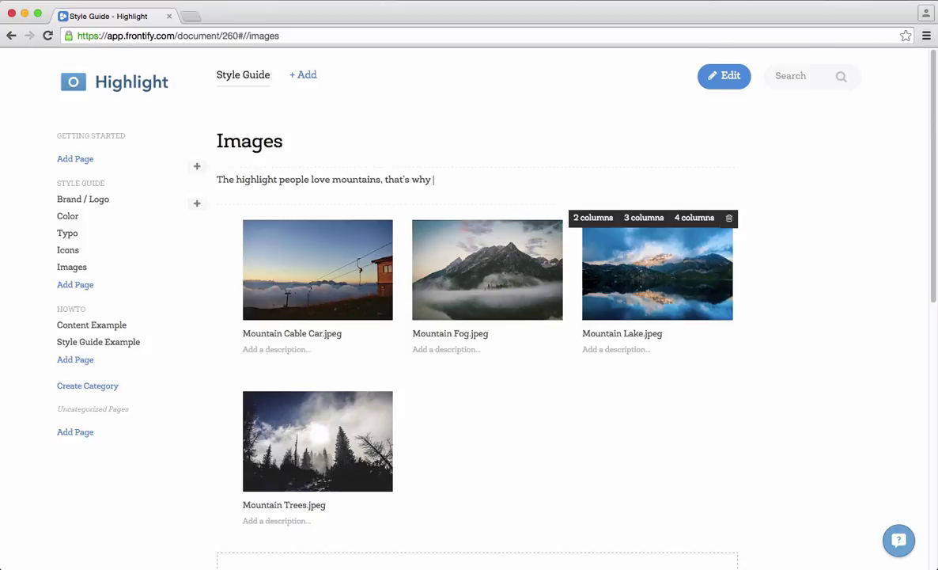
text( we use these mai)
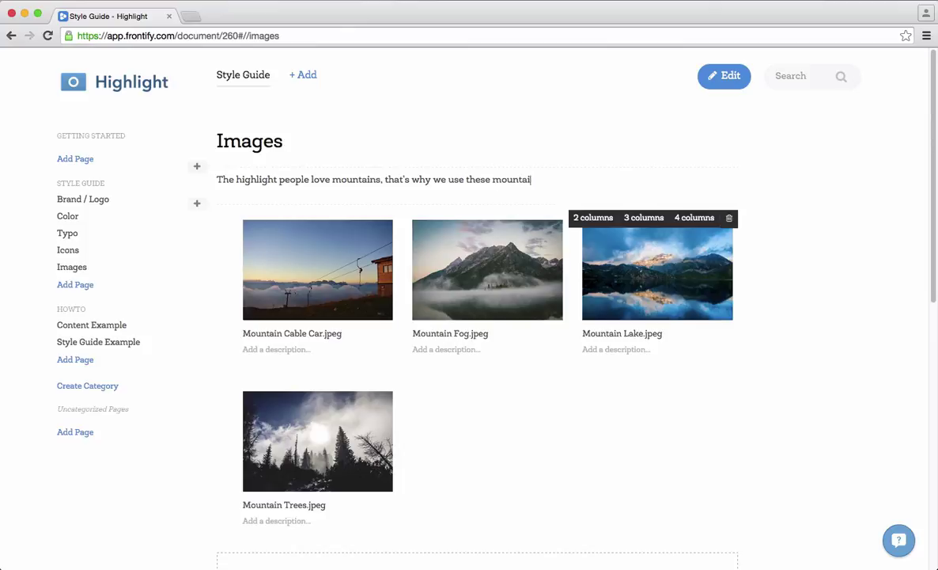
text(ntain images.)
Try the image grid in 2, 3 and 4 columns and set it to the 2-column layout.
mouse_move(554, 207)
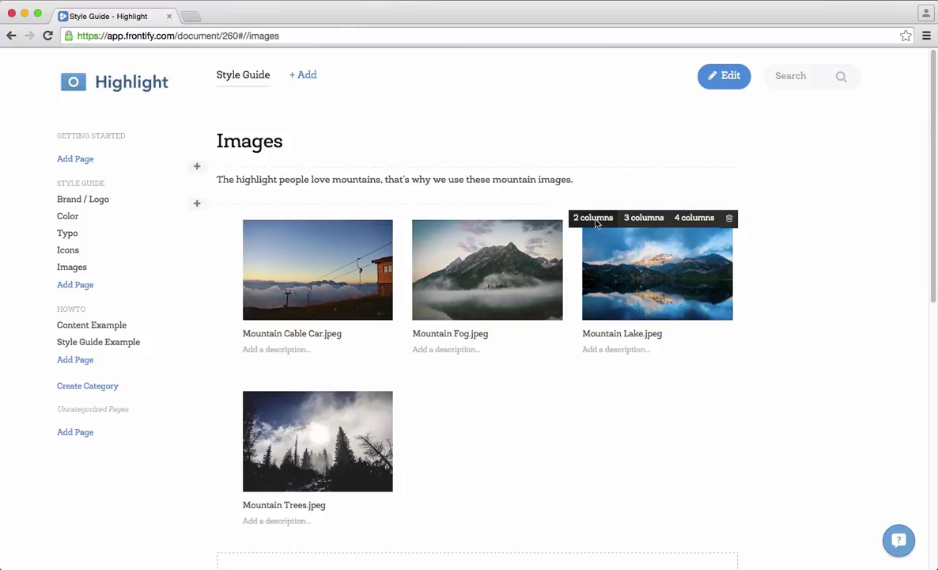
click(608, 222)
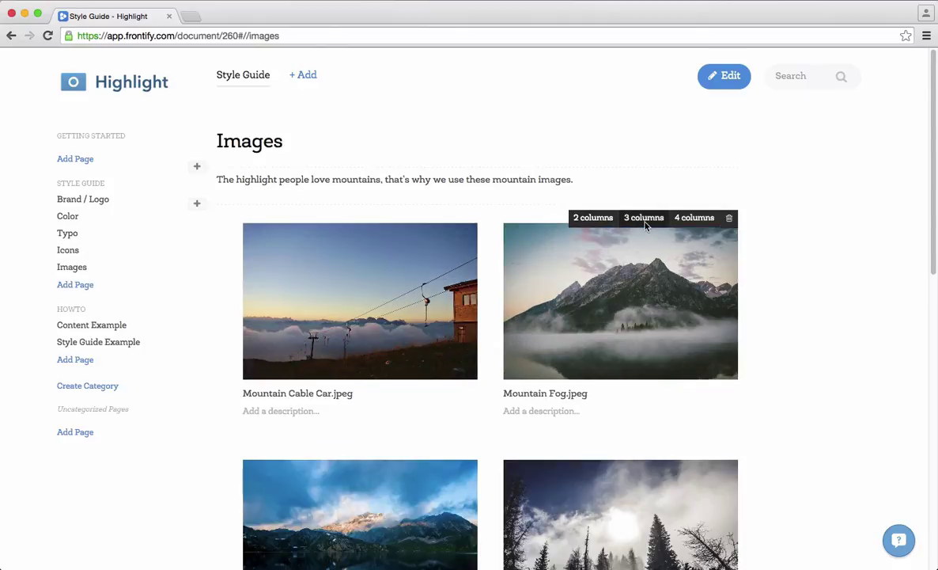
click(643, 218)
click(690, 218)
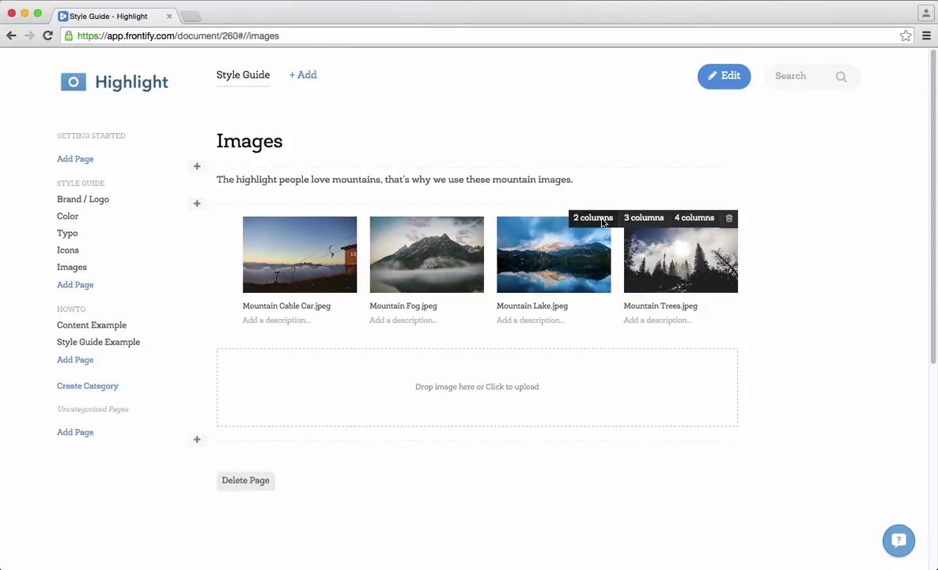
click(593, 218)
click(643, 218)
click(690, 220)
scroll(614, 158, down, 3)
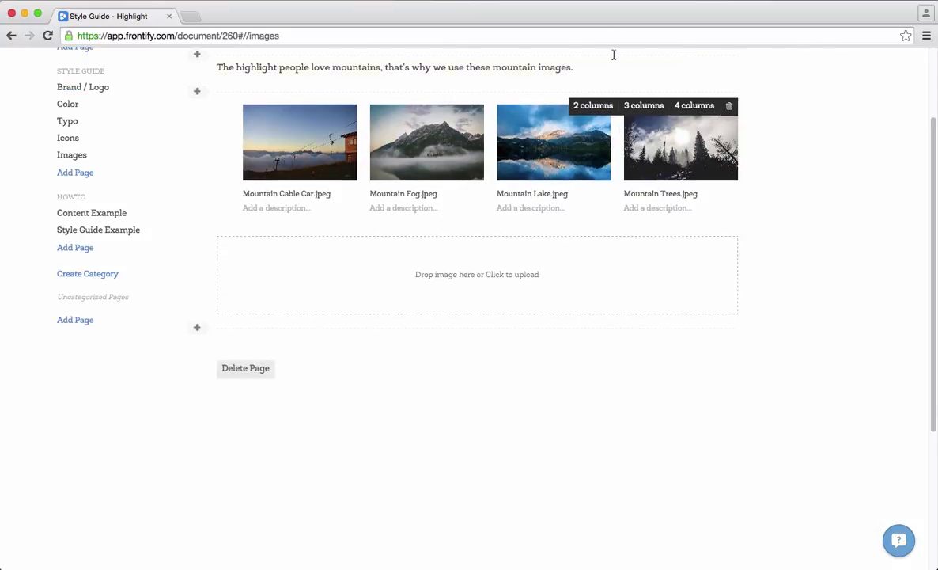
click(594, 108)
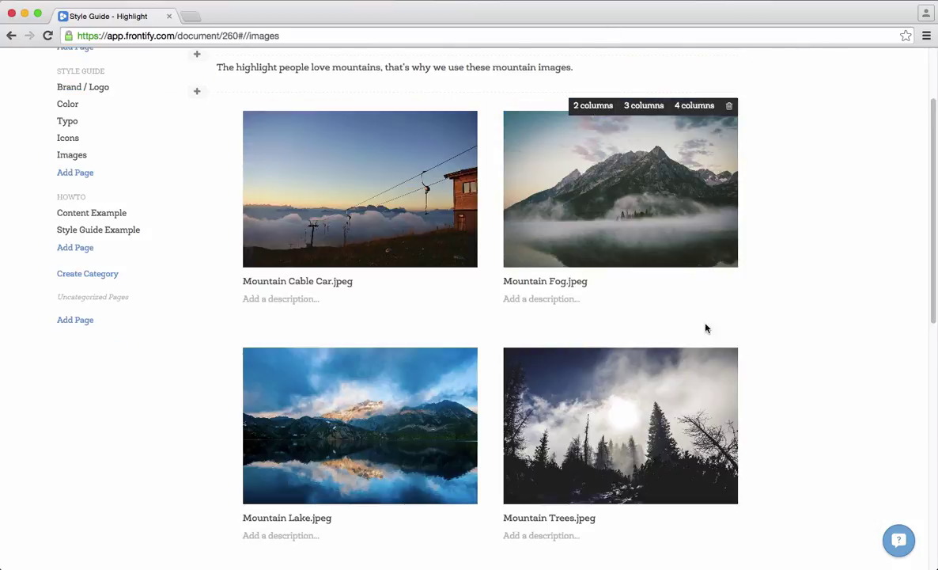
scroll(247, 266, down, 1)
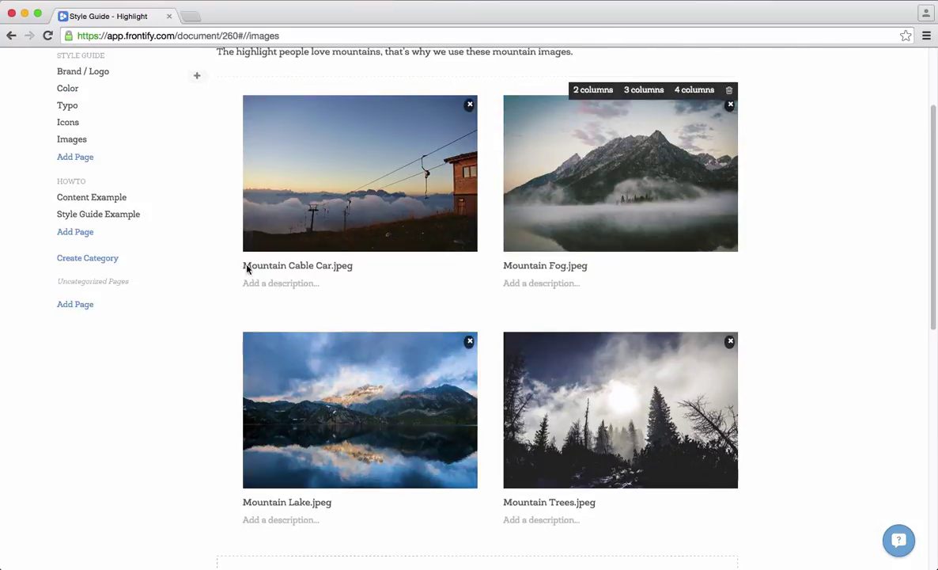
Add a page named Public Relations to the Style Guide category, after Images.
scroll(251, 252, up, 2)
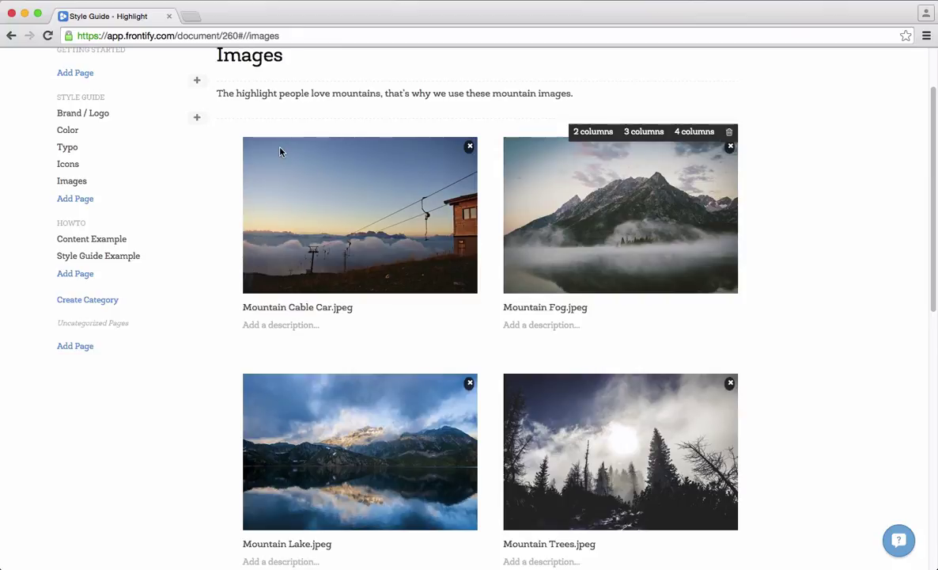
click(93, 203)
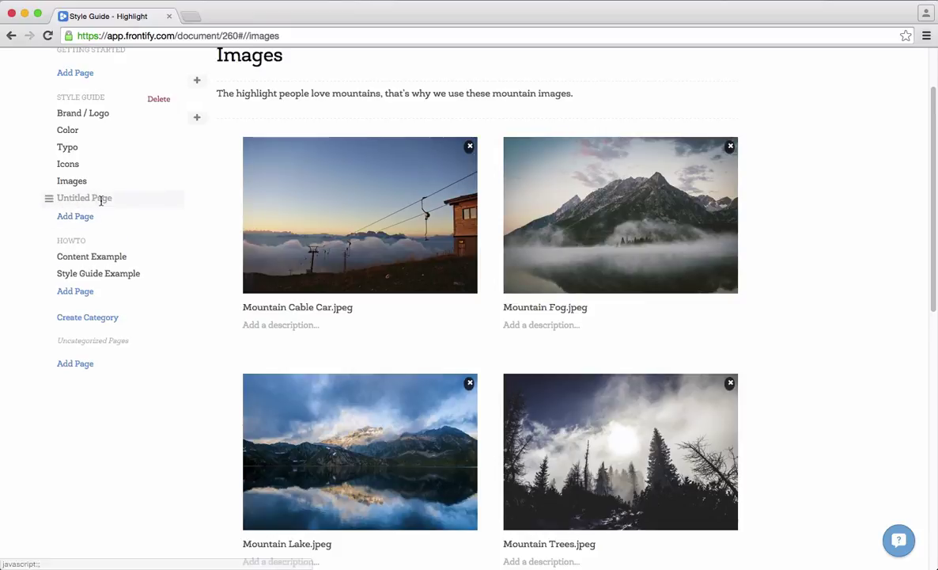
text(Pa)
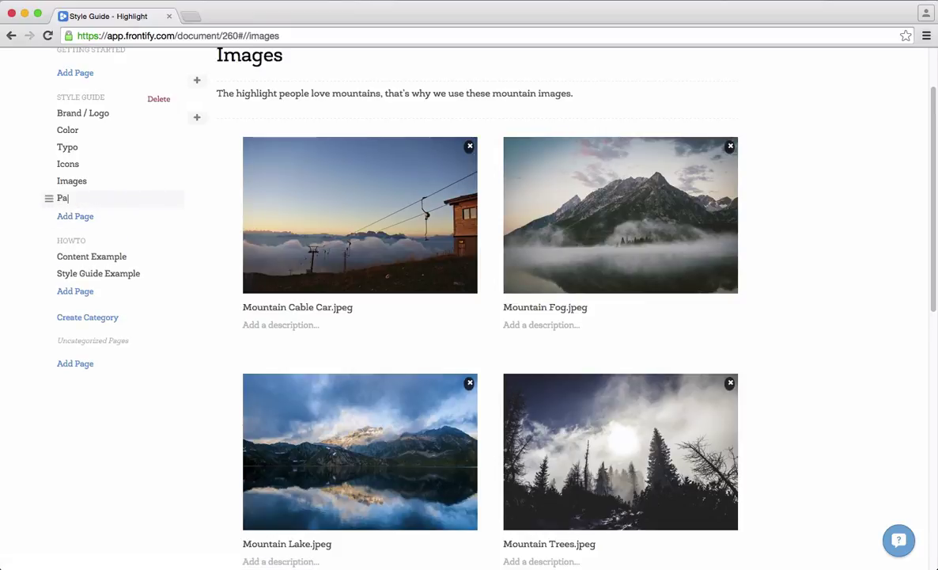
text(blic Relations)
key(Return)
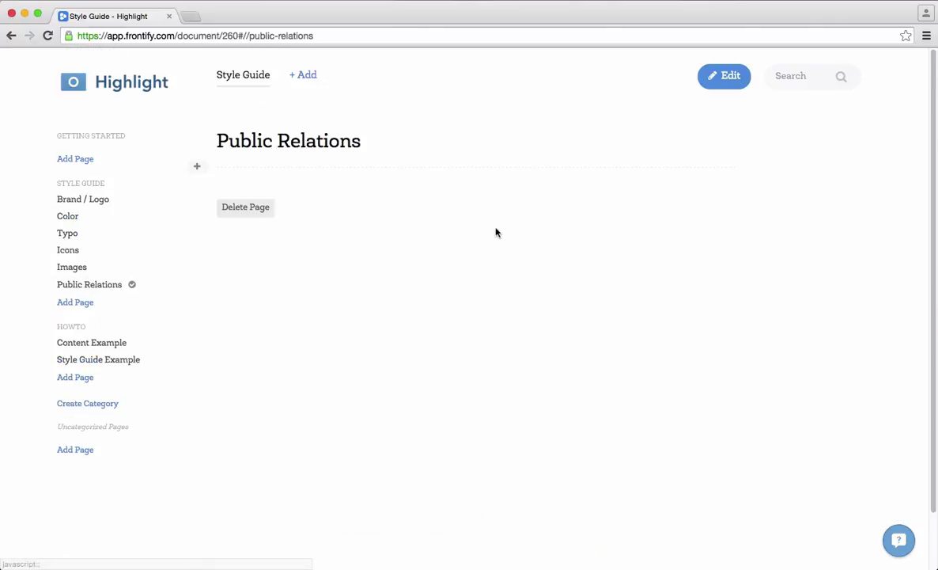
Add a Press Kit section to the Public Relations page with the text "This is the press kit which is provided to journalists.".
click(198, 168)
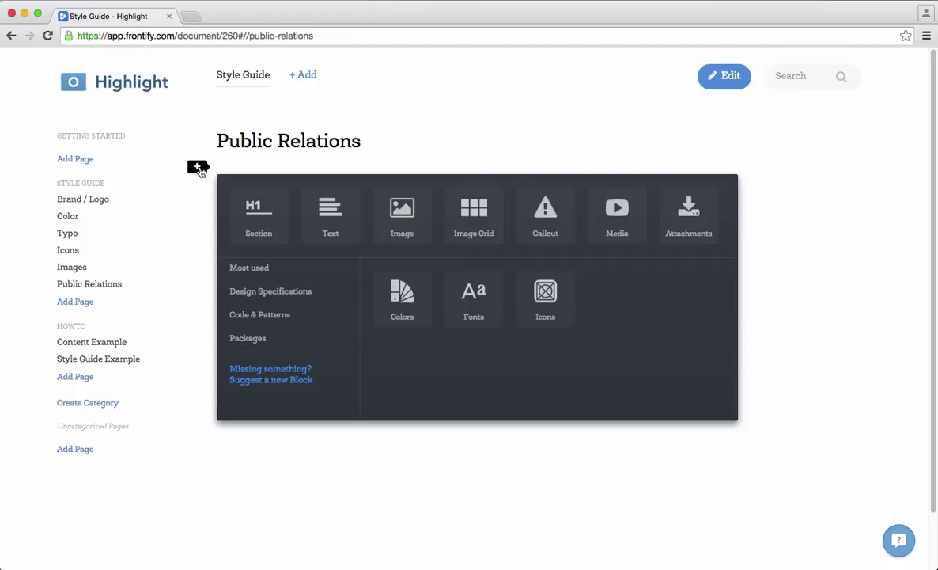
click(255, 222)
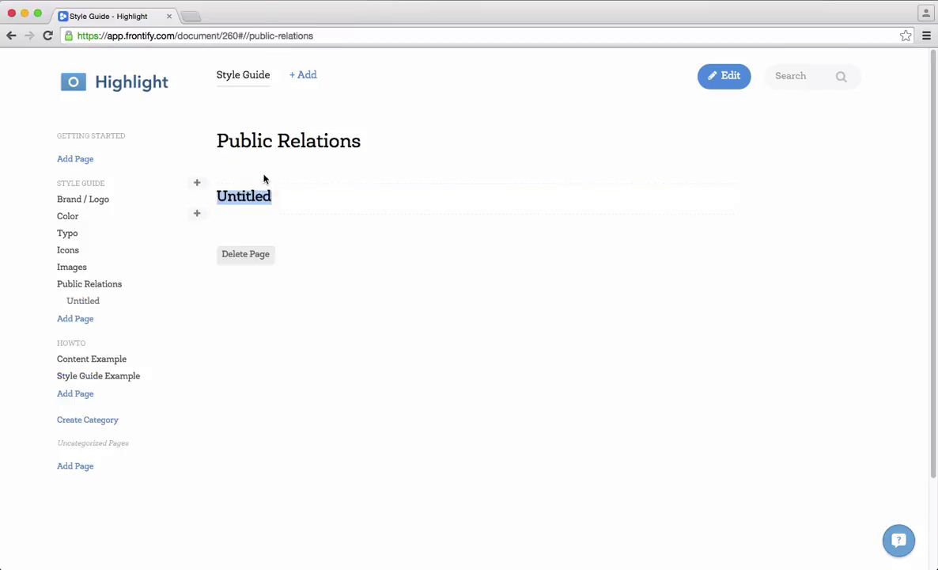
text(Press Kit)
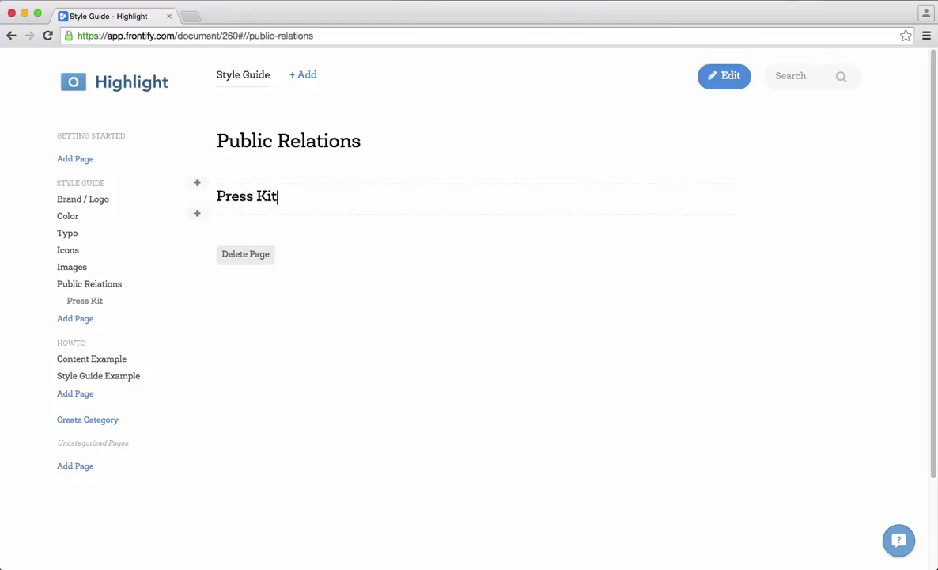
click(197, 213)
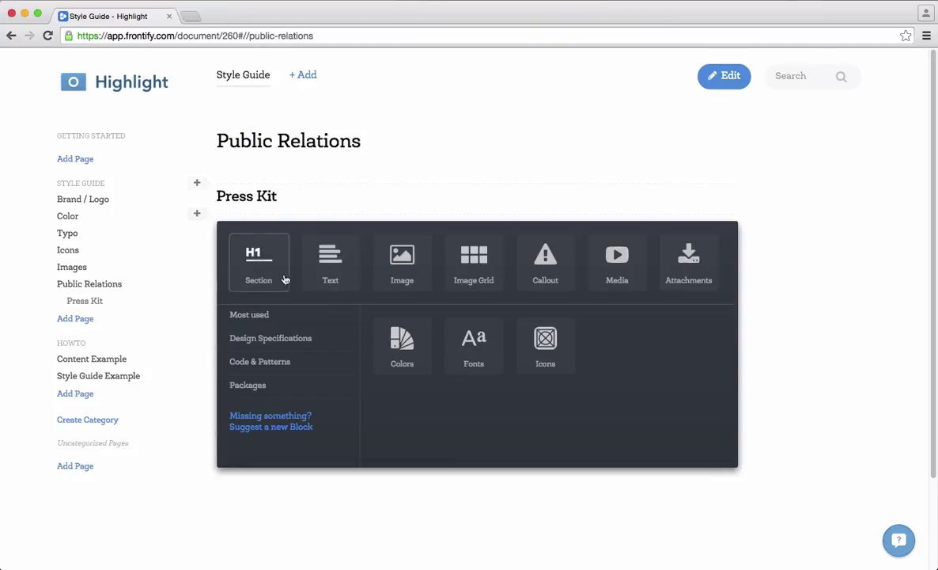
click(317, 277)
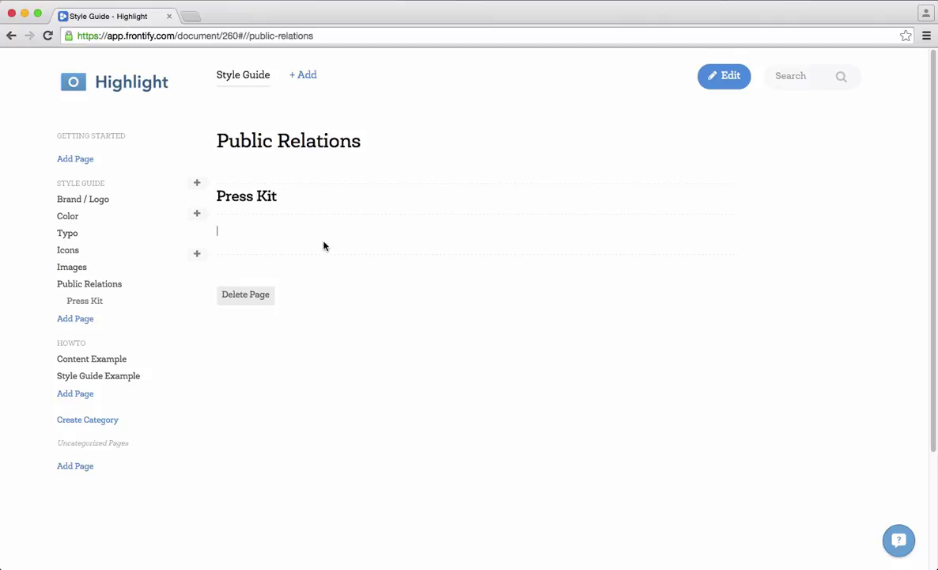
text(This is the press kit which is provided to journalists.)
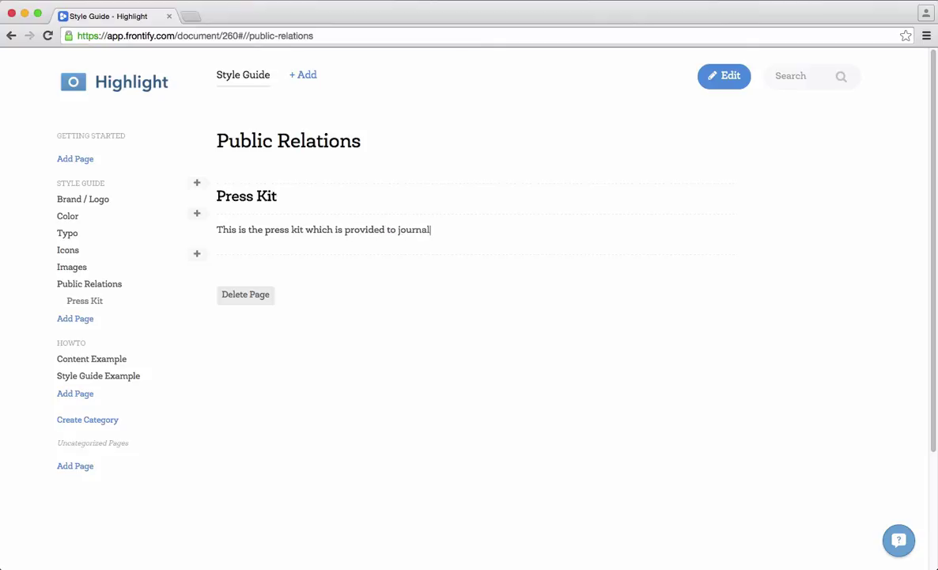
Add an Attachments block below the press kit text and upload Press Kit.zip from the Highlight Brand folder in Finder.
click(205, 257)
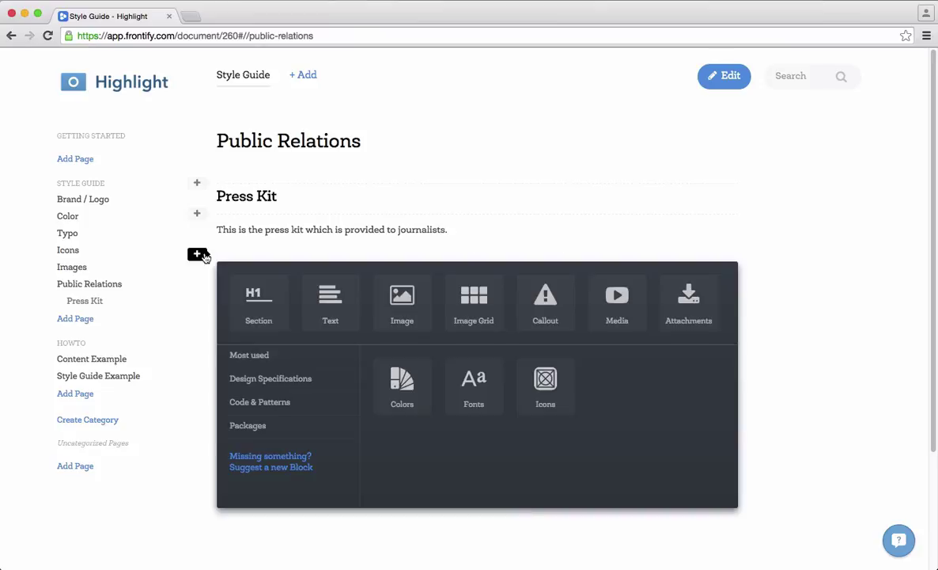
click(679, 314)
key(super+Tab)
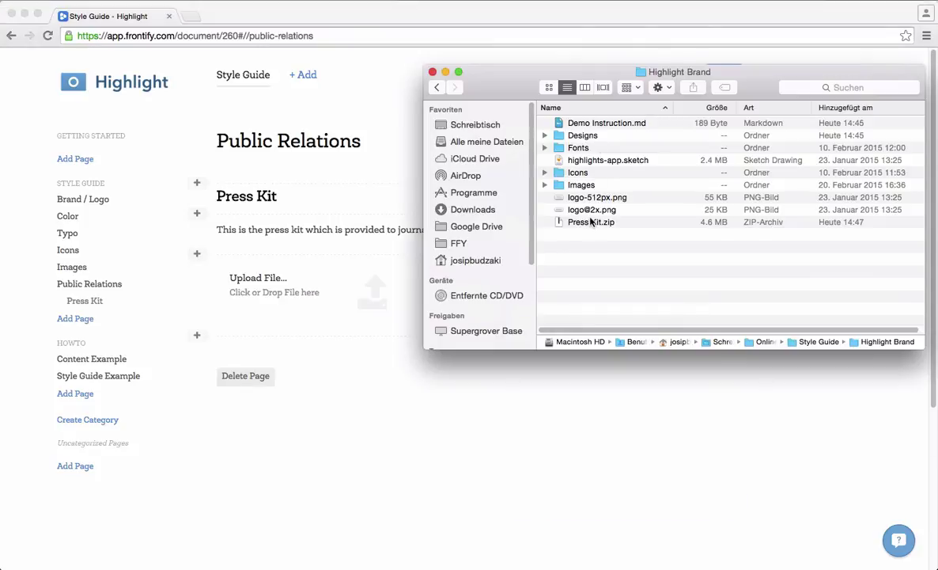
drag(472, 227, 314, 295)
click(373, 397)
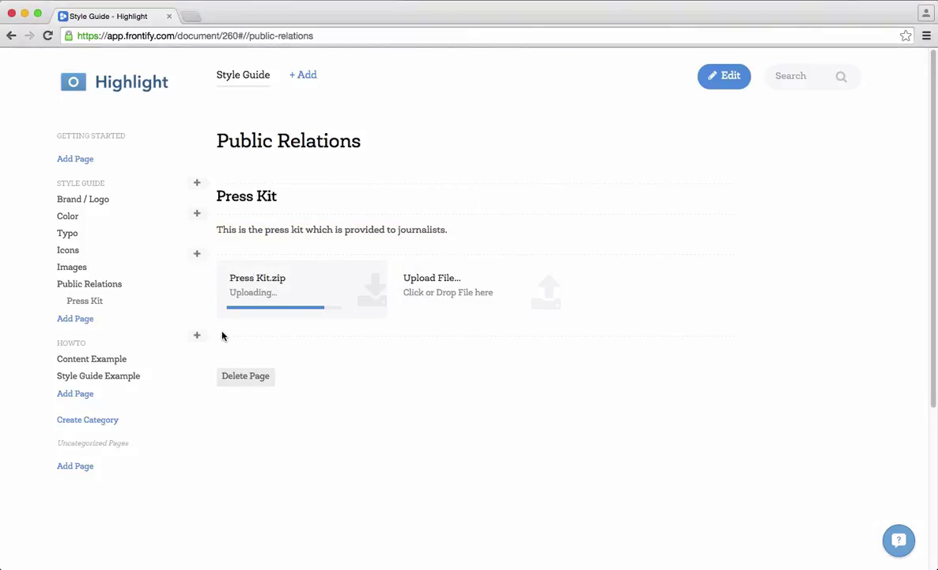
Add a Media block below the Press Kit.zip attachment.
scroll(223, 337, down, 2)
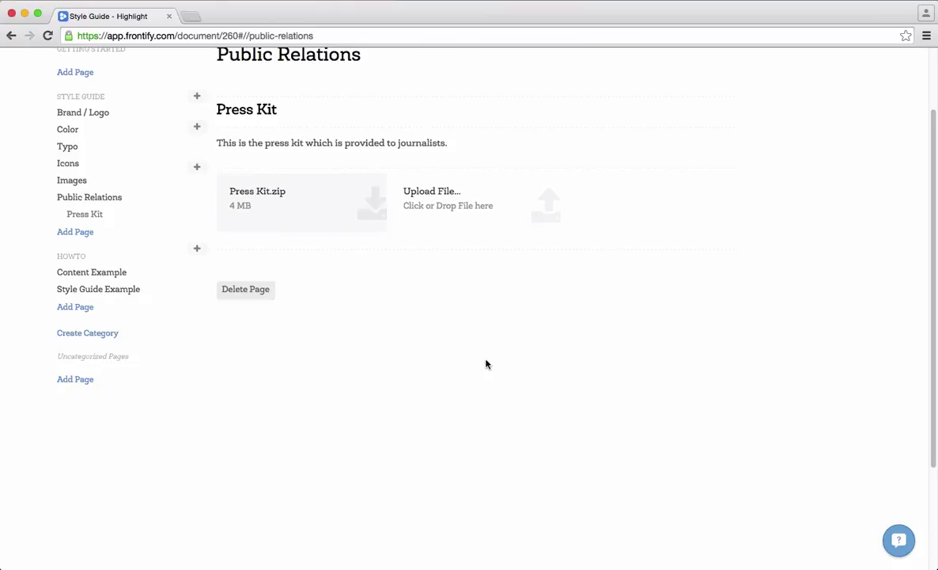
click(198, 250)
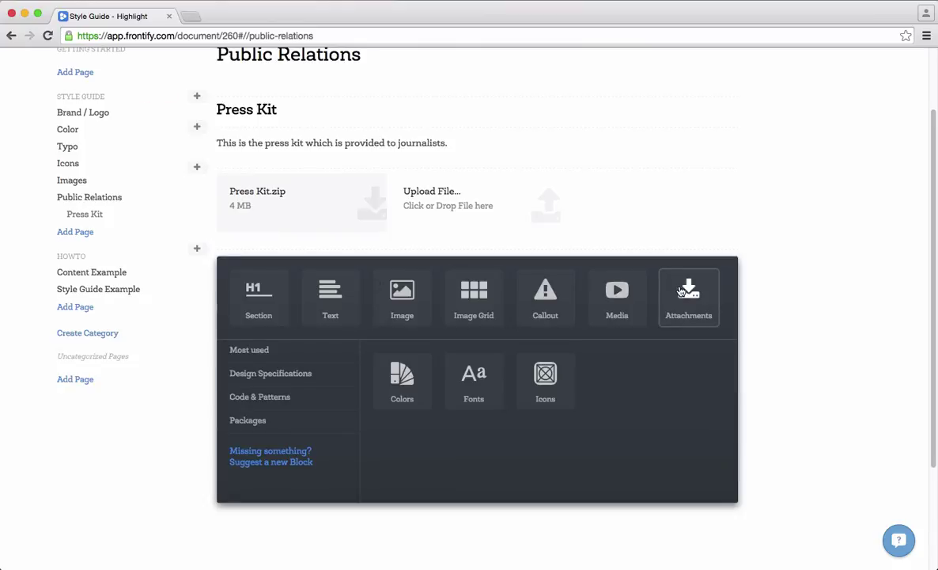
click(630, 305)
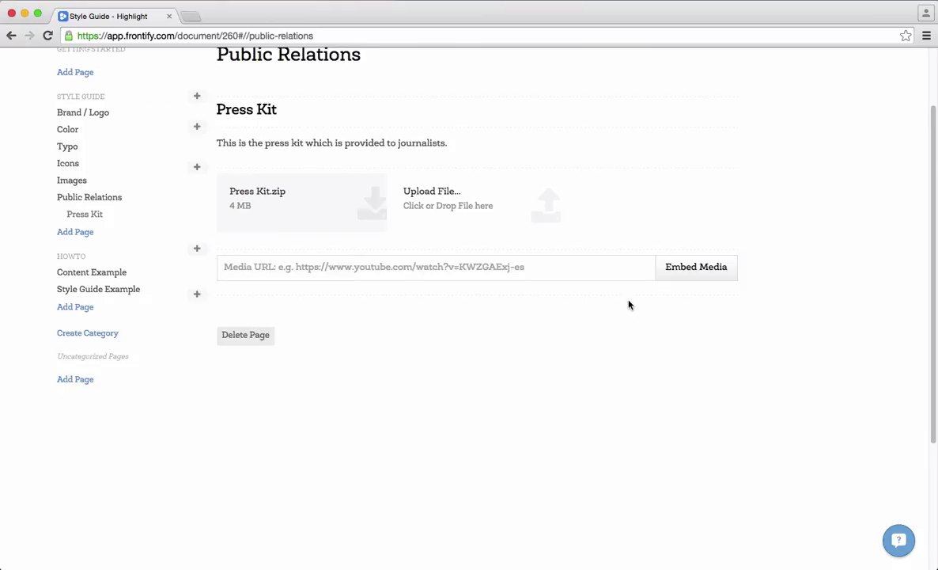
Insert a section heading titled Company Video between the attachment and the media block.
click(197, 248)
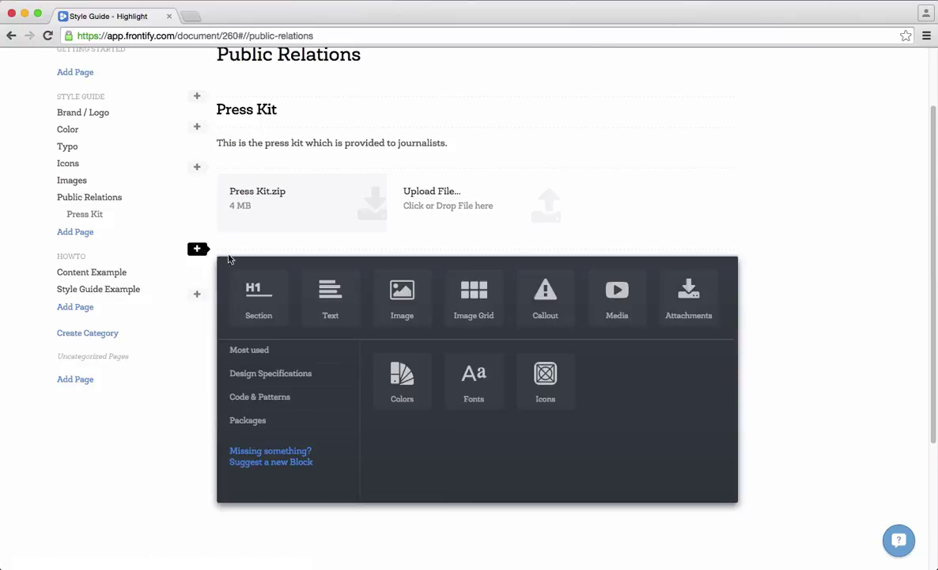
click(269, 299)
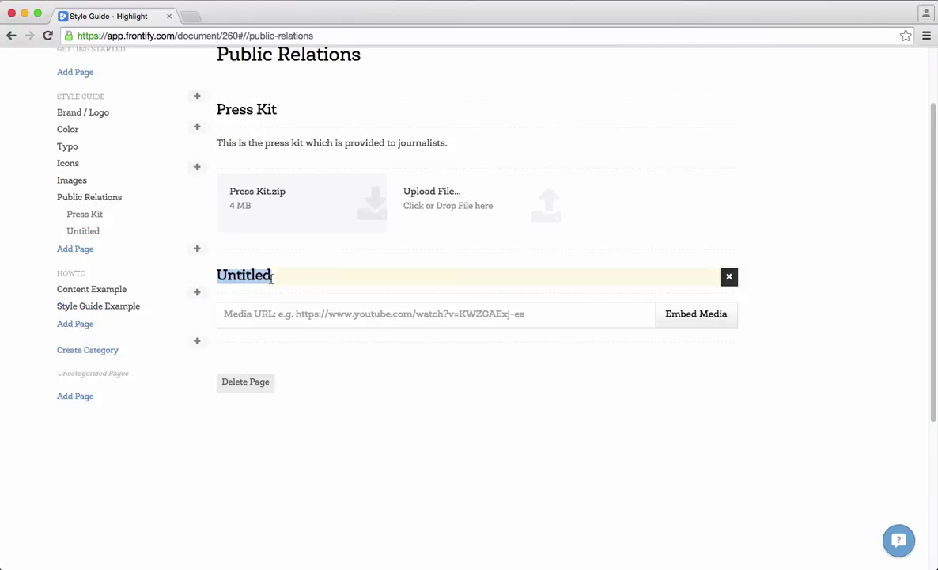
text(Compa)
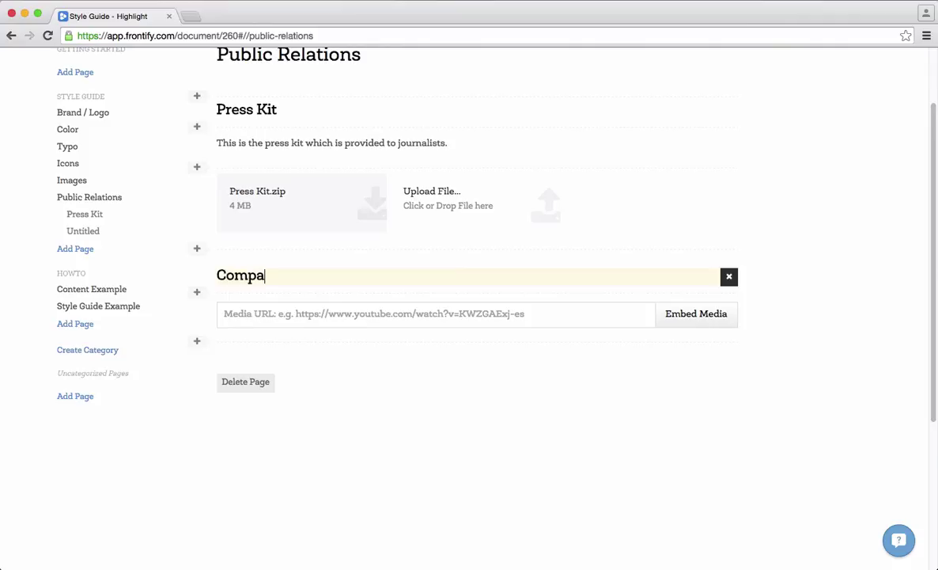
text(ny Video)
click(343, 323)
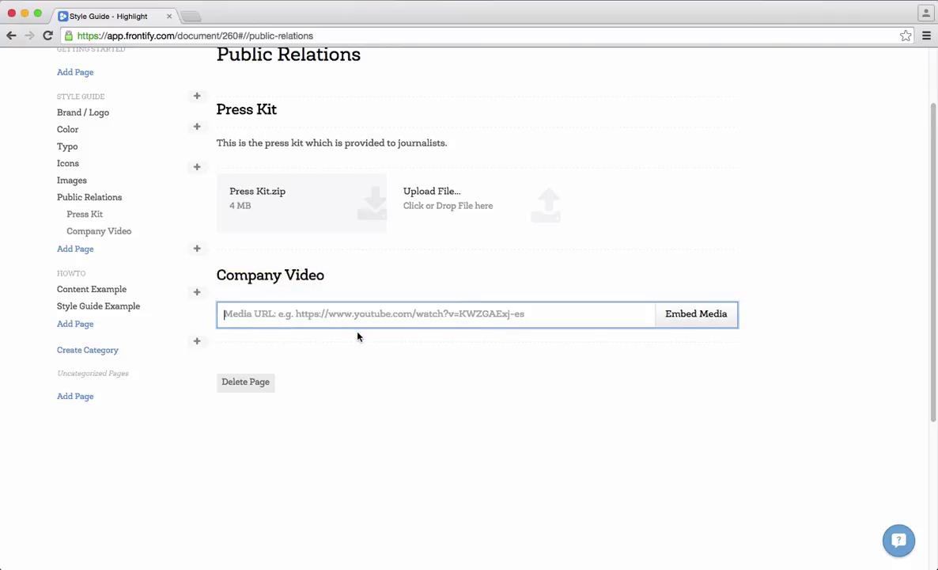
text(https://www.youtube.com/watch?v=MOWDb2TBYDg)
click(678, 316)
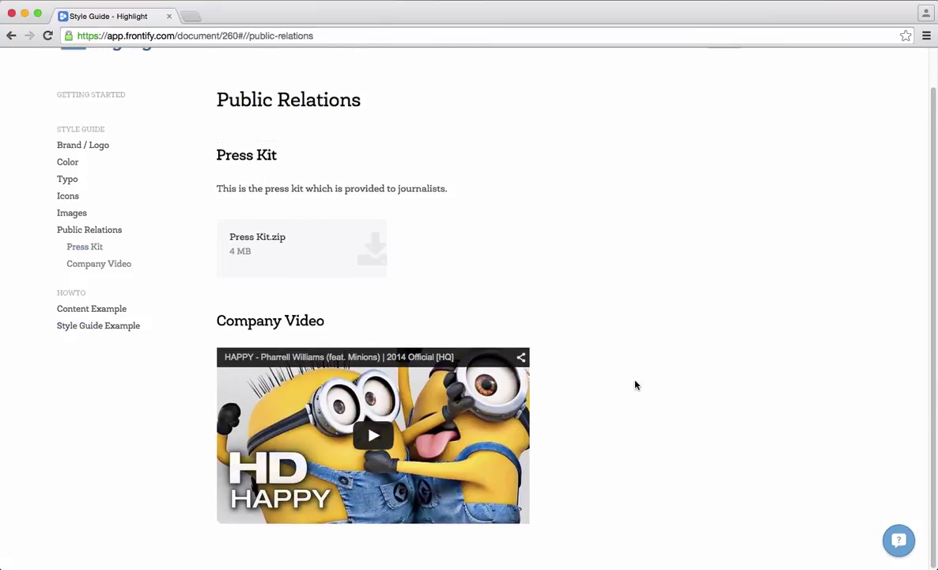
click(468, 405)
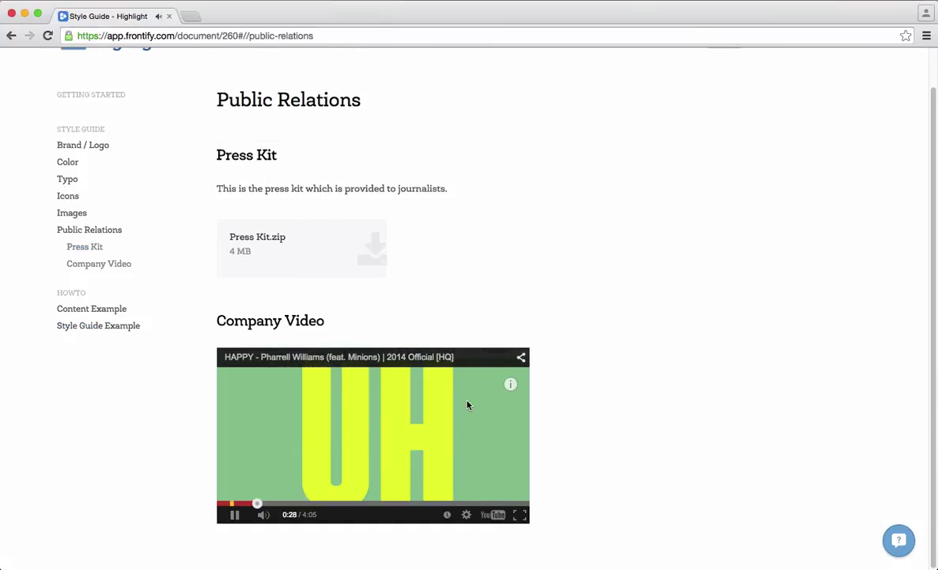